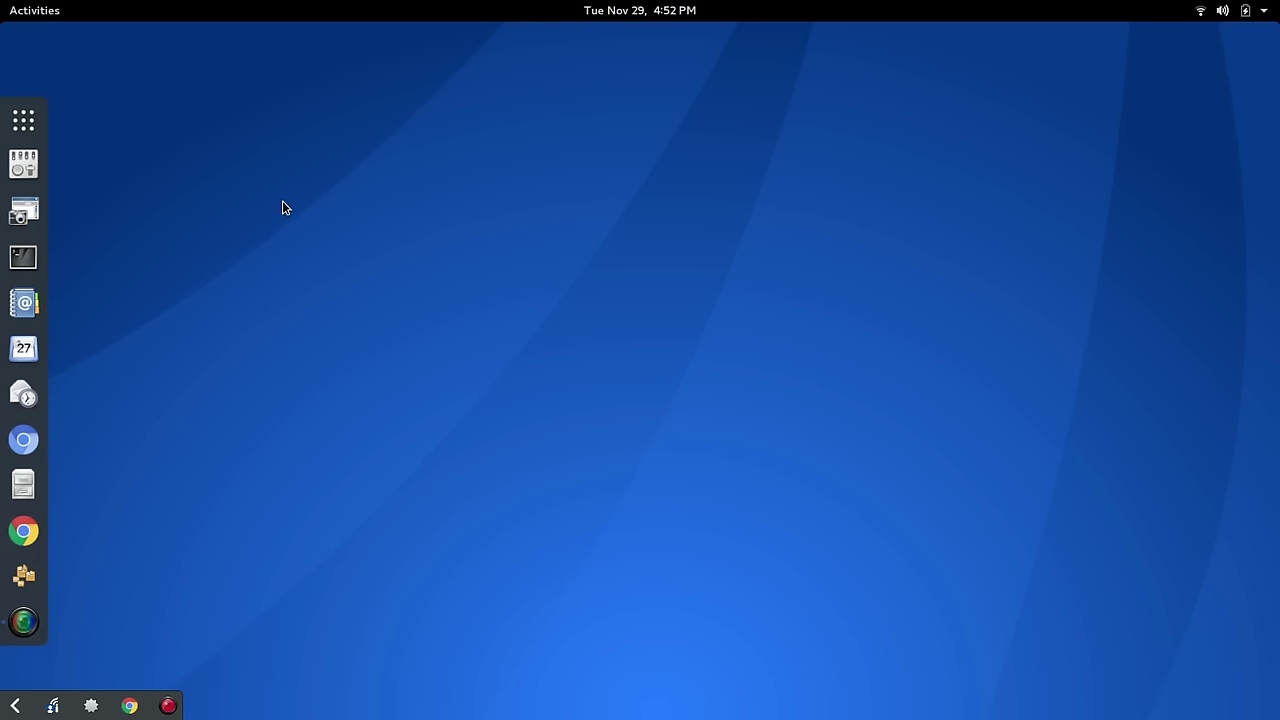
Step: Launch GNOME Tweak Tool from the dock so it opens on the Appearance page
{"action": "left_click", "coordinate": [23, 164]}
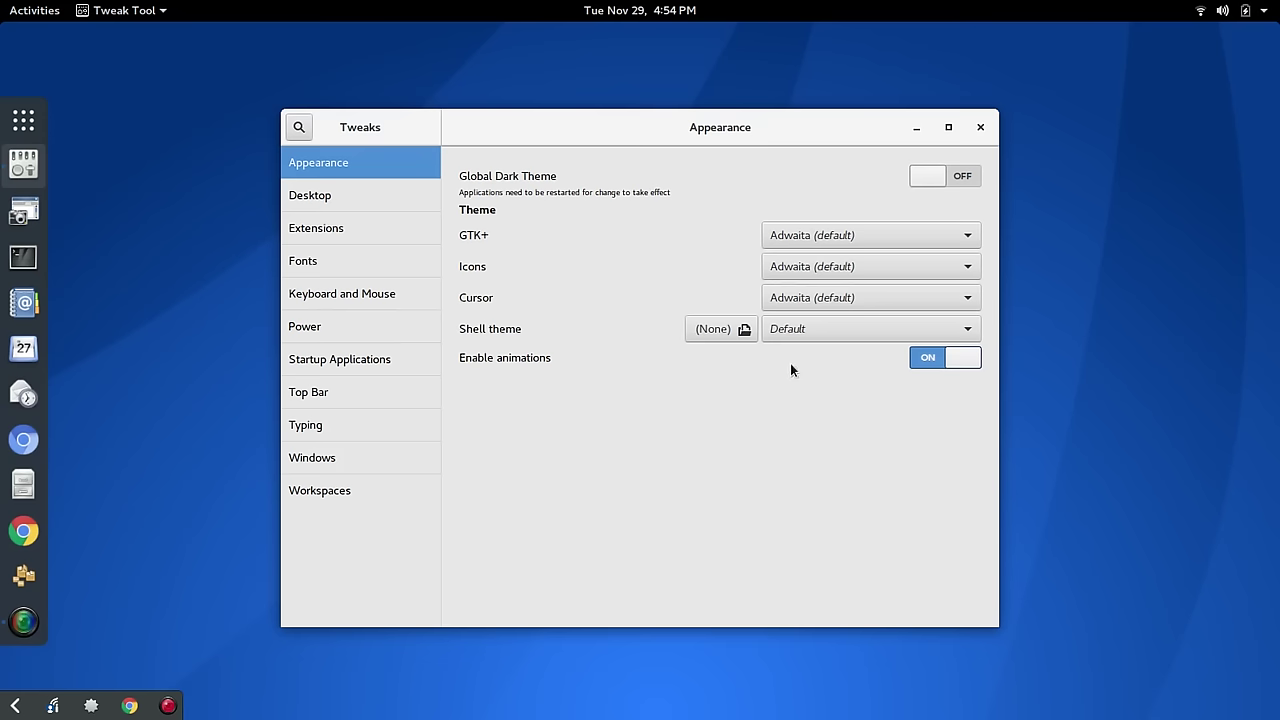
Step: Set the GTK+ theme to Numix-Frost and the icon theme to Numix-Square
{"action": "left_click", "coordinate": [967, 237]}
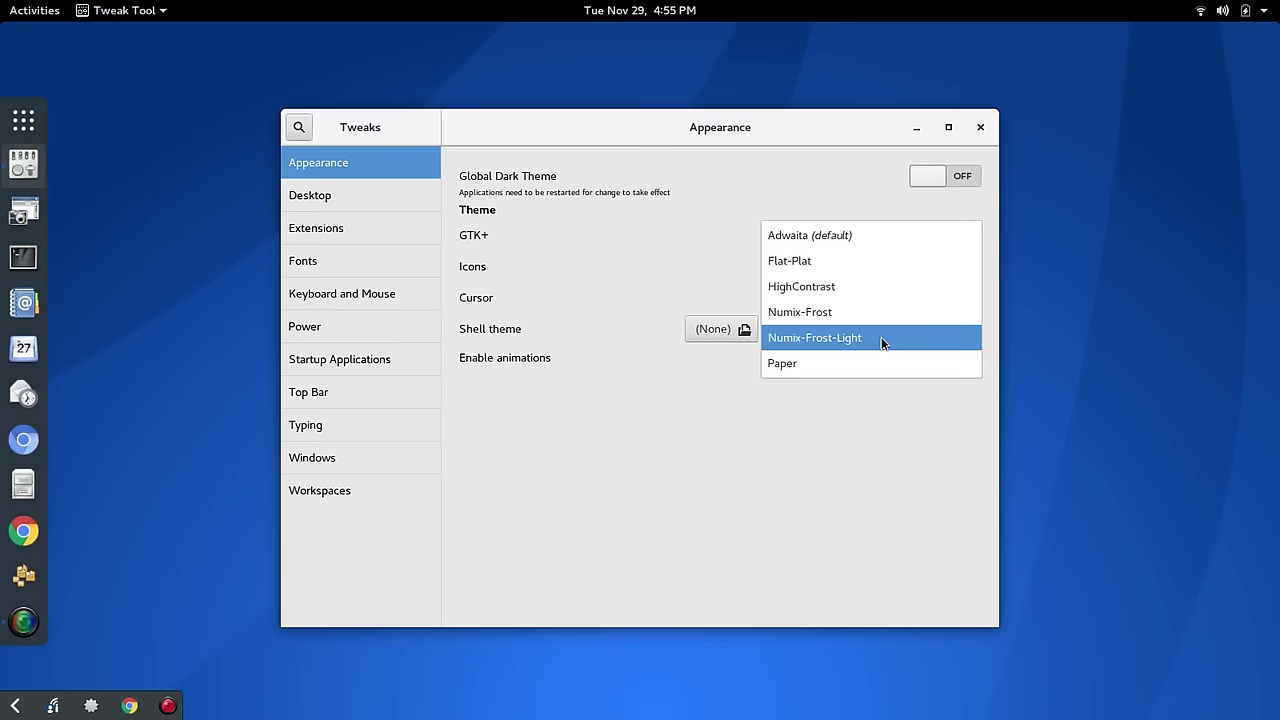
{"action": "left_click", "coordinate": [877, 320]}
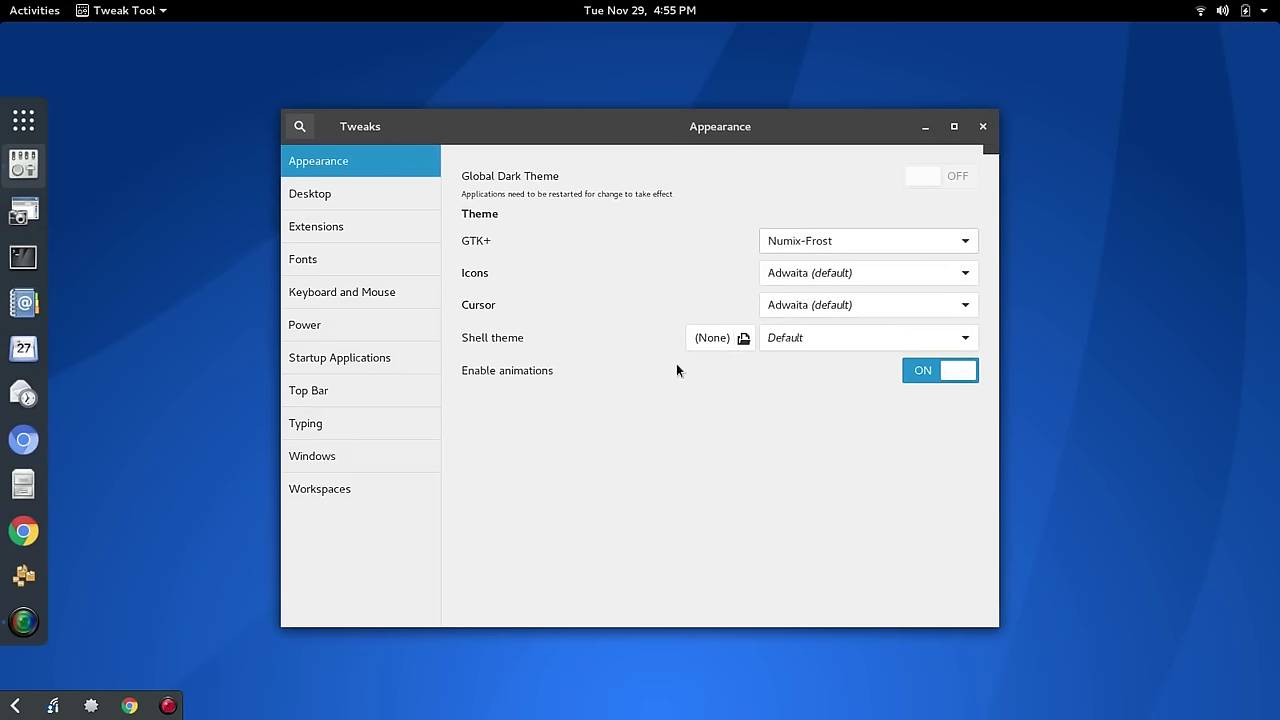
{"action": "left_click", "coordinate": [896, 241]}
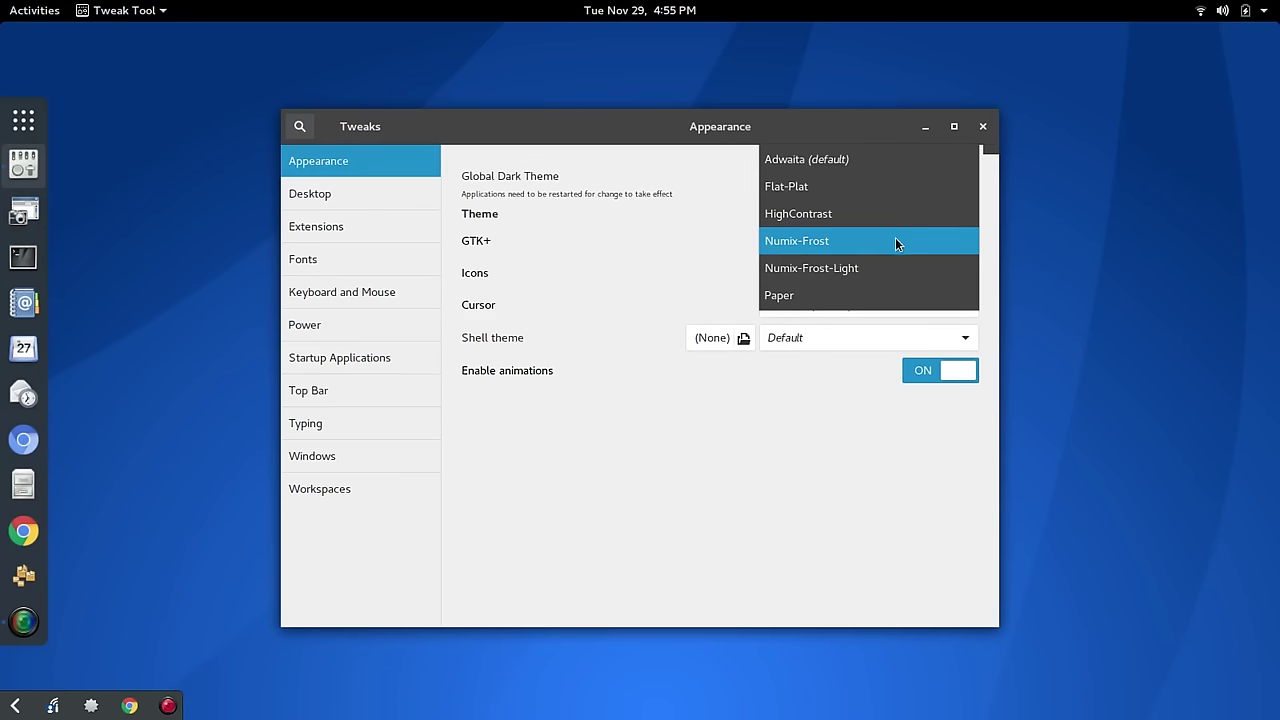
{"action": "left_click", "coordinate": [895, 241]}
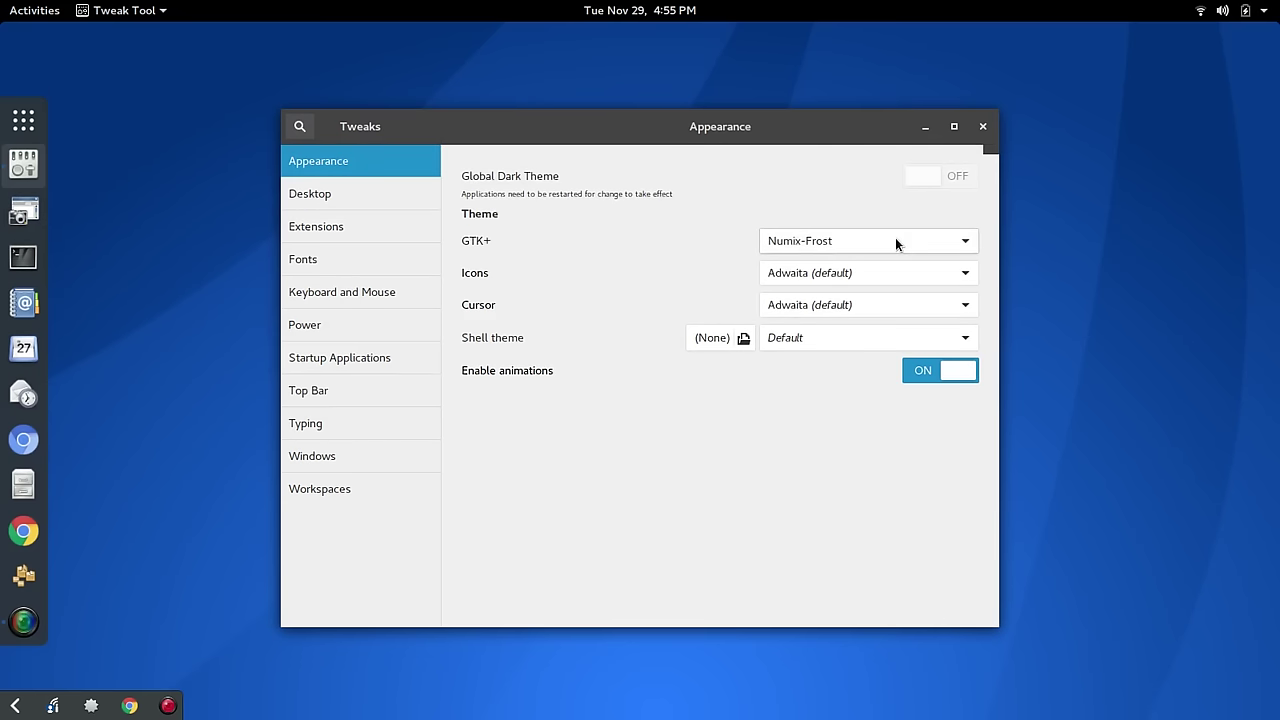
{"action": "left_click", "coordinate": [883, 270]}
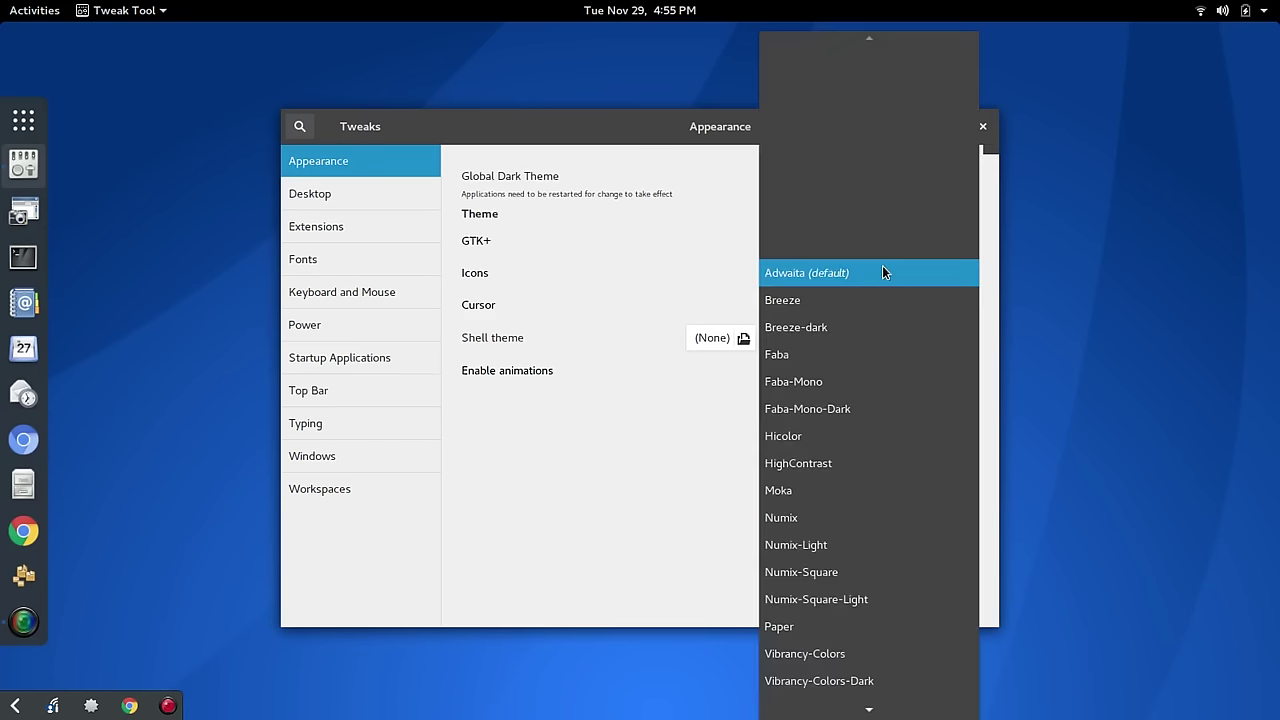
{"action": "left_click", "coordinate": [826, 572]}
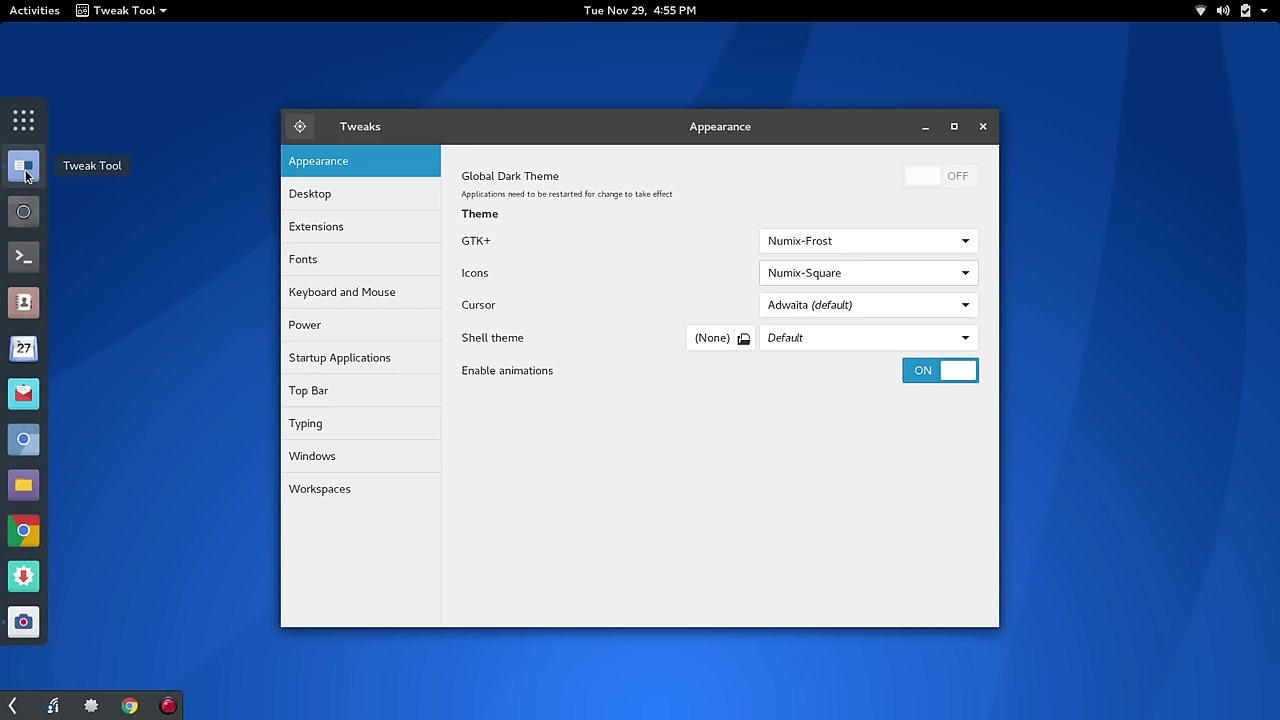
Step: Change the GTK+ and icon themes to Paper
{"action": "left_click", "coordinate": [957, 241]}
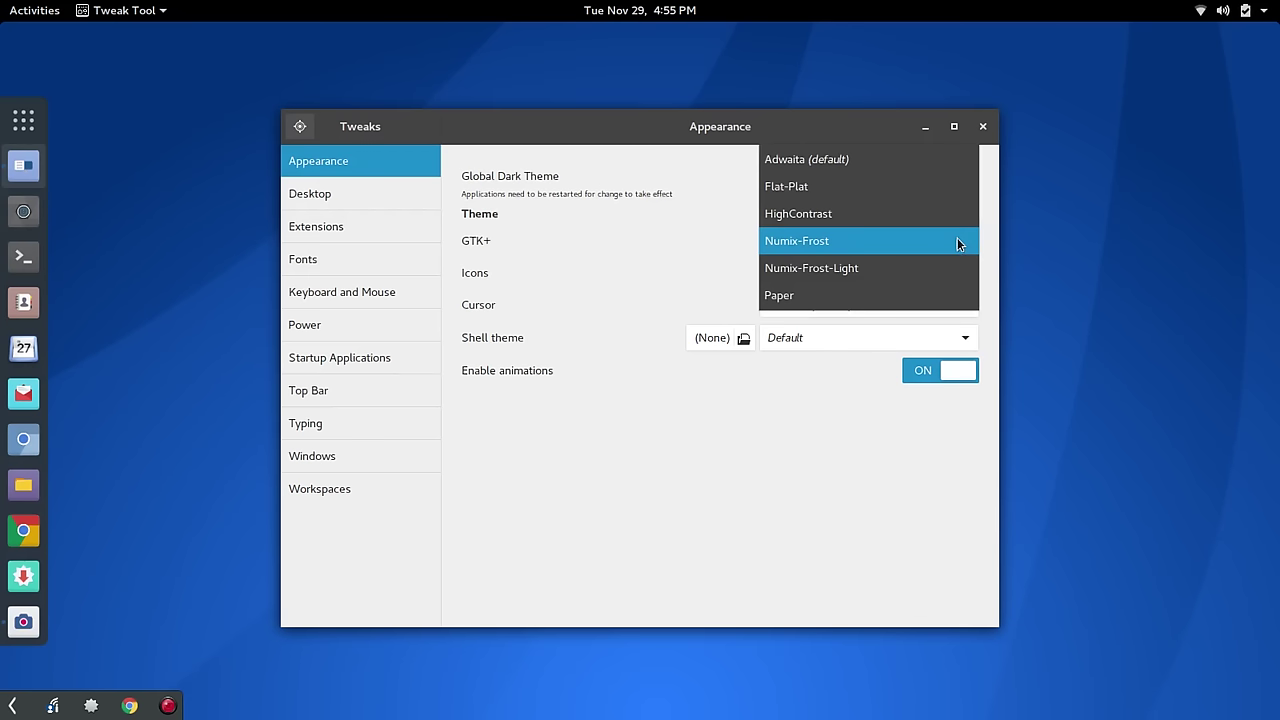
{"action": "left_click", "coordinate": [931, 296]}
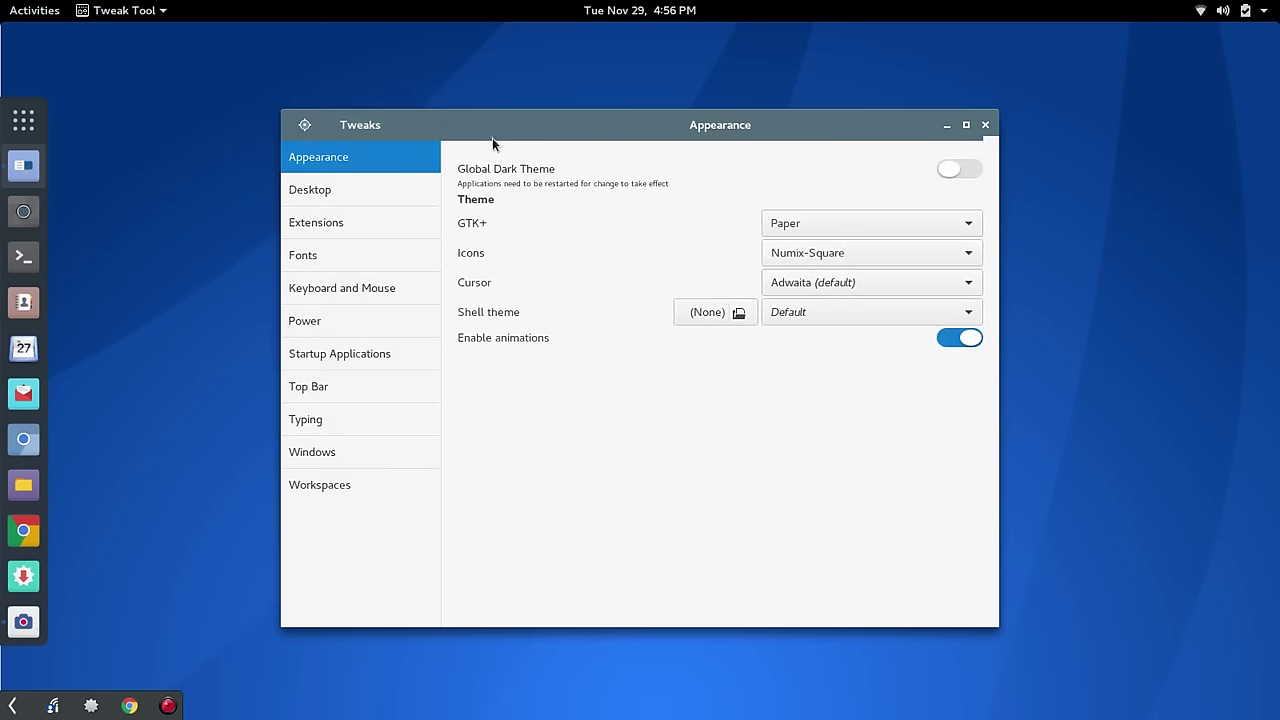
{"action": "left_click", "coordinate": [968, 254]}
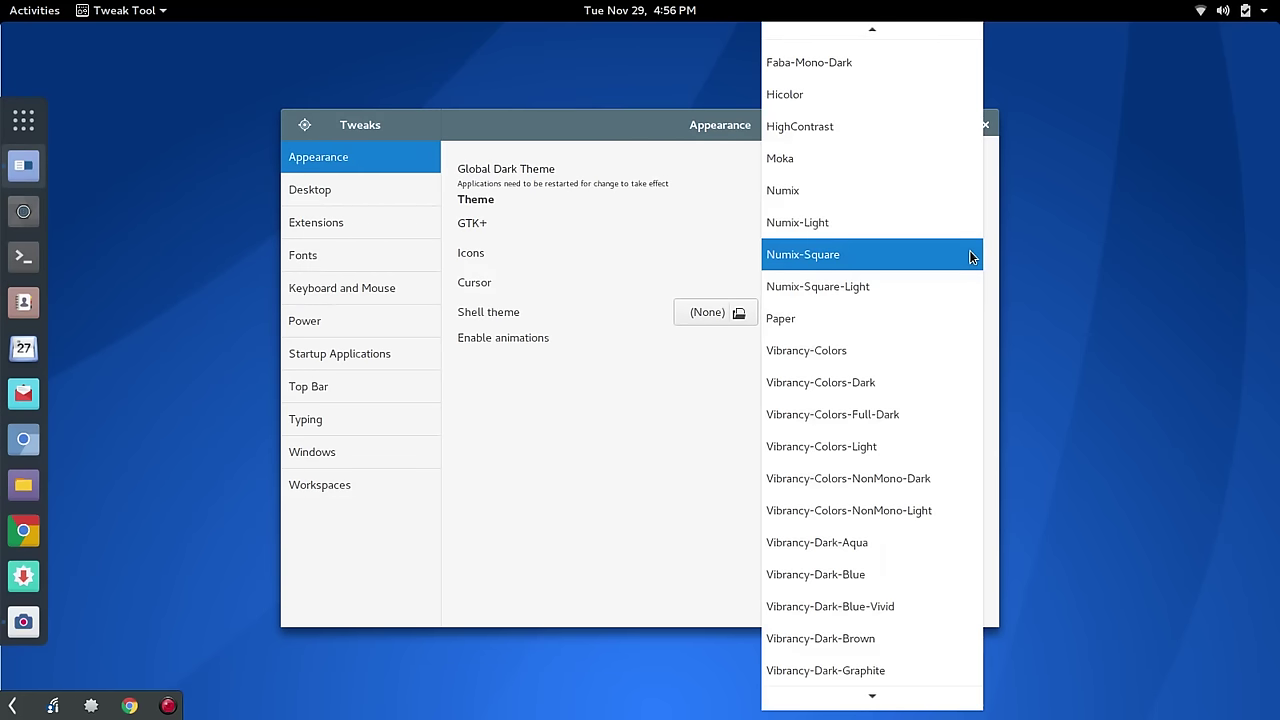
{"action": "left_click", "coordinate": [931, 313]}
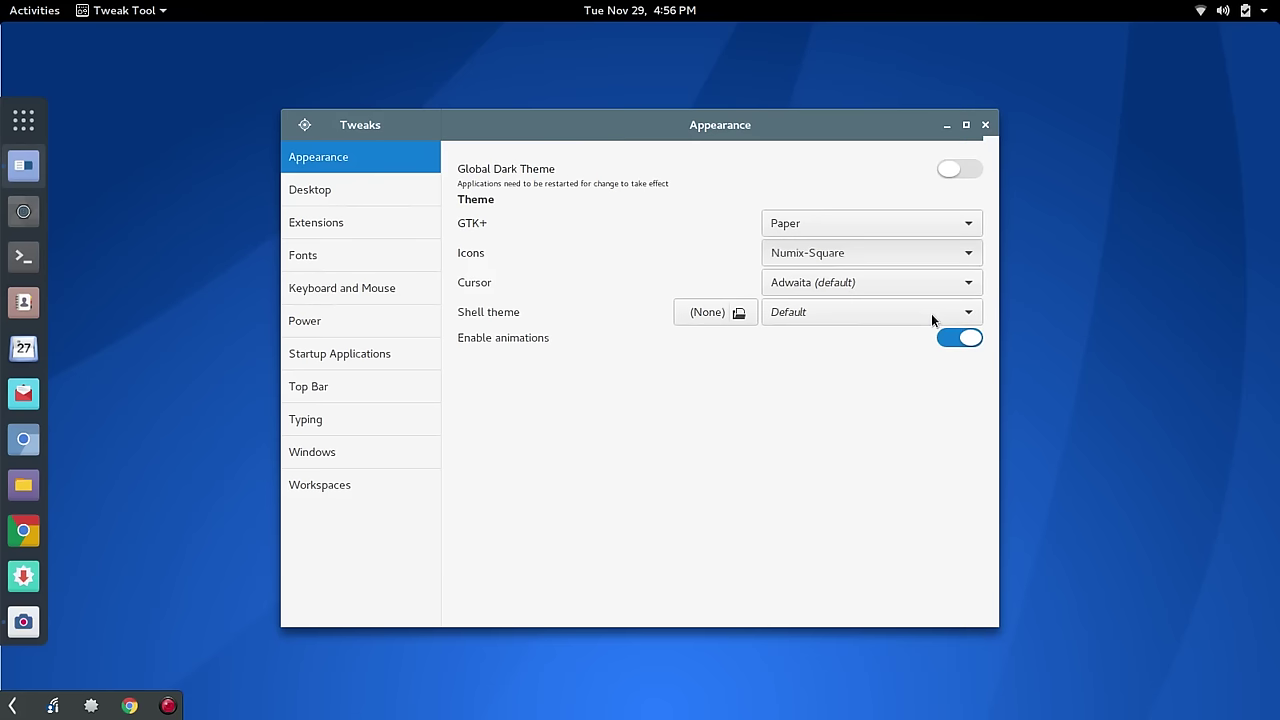
Step: Change the cursor and shell themes to Paper as well
{"action": "left_click", "coordinate": [870, 282]}
{"action": "left_click", "coordinate": [857, 317]}
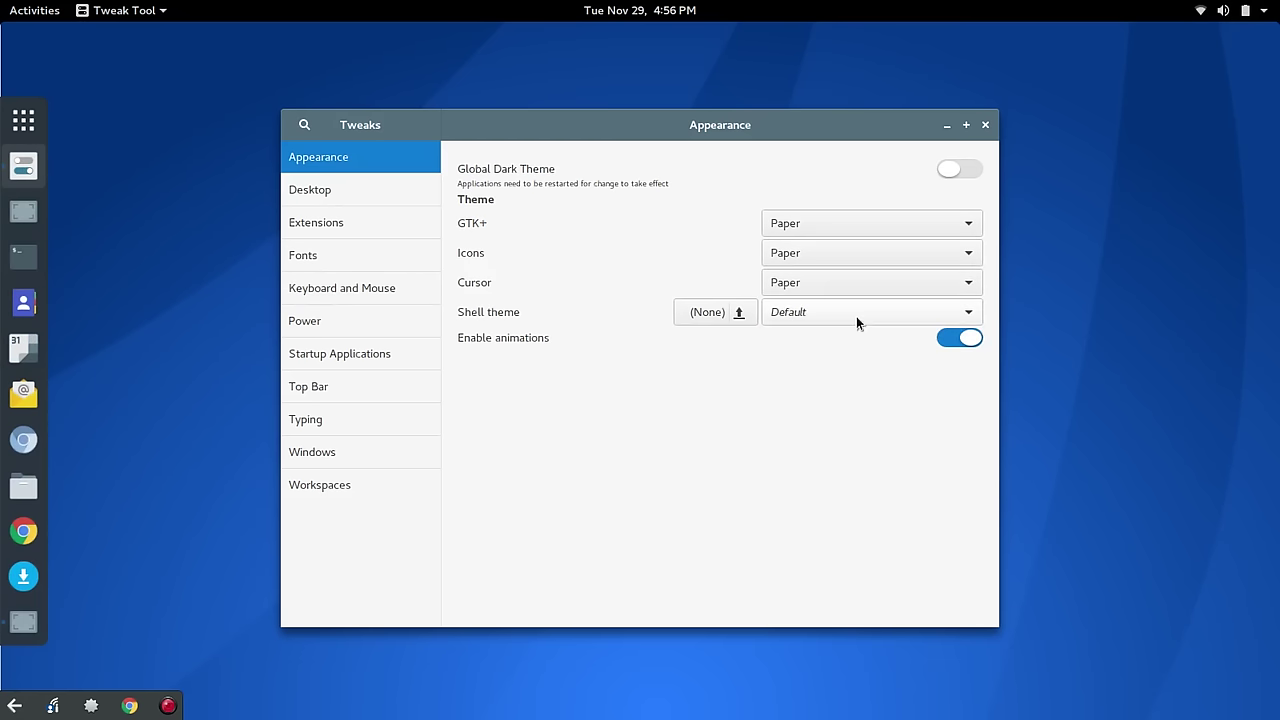
{"action": "left_click", "coordinate": [856, 312]}
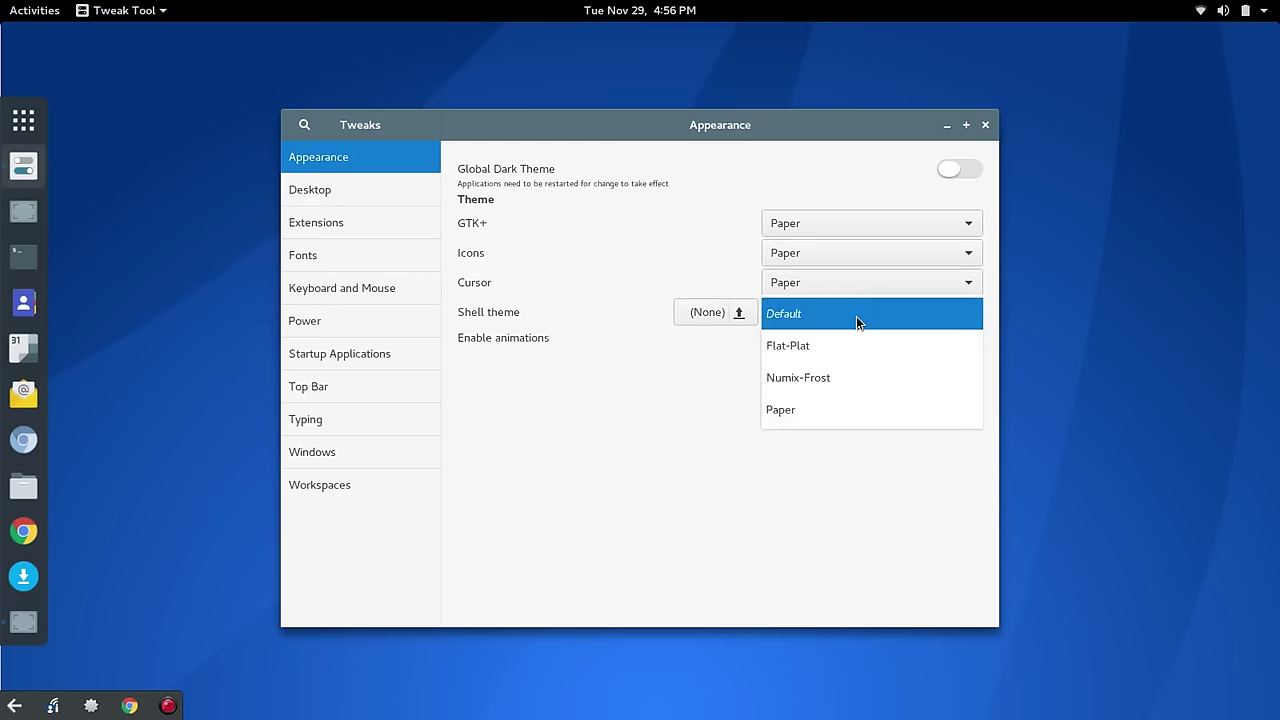
{"action": "left_click", "coordinate": [842, 420]}
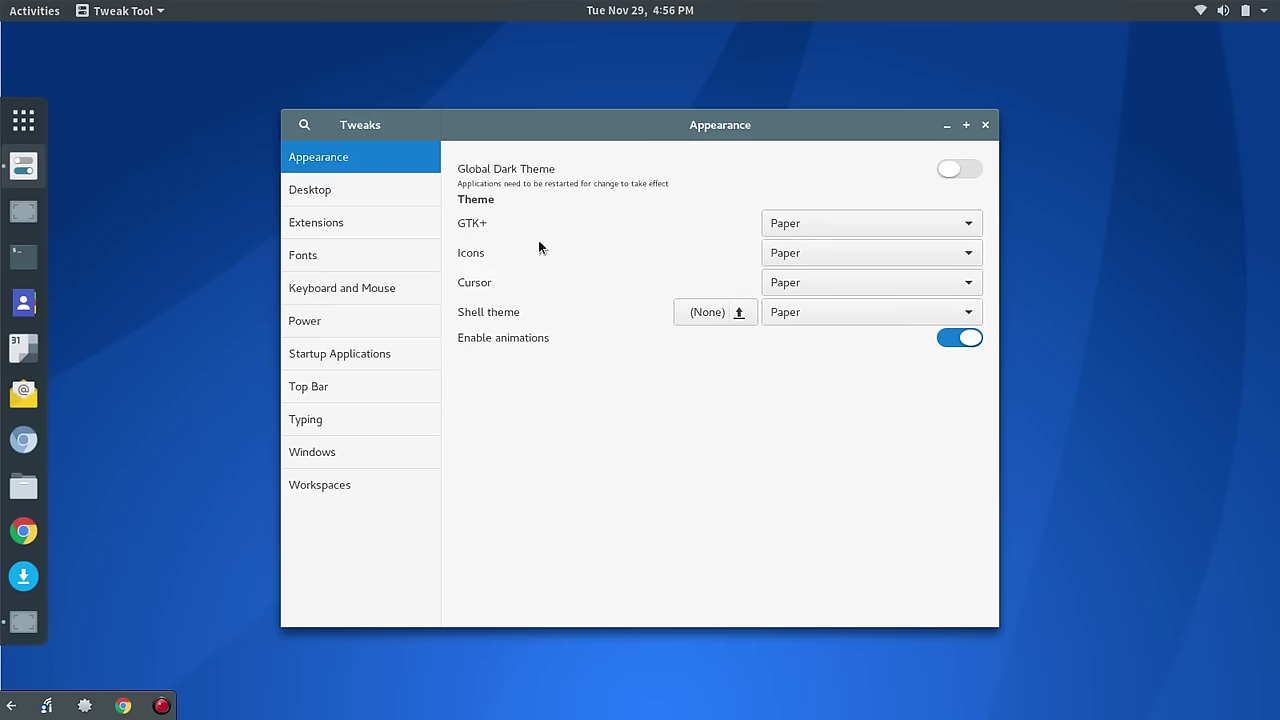
Step: On the Desktop page, toggle the Home and Trash icons on and off again, then minimize Tweaks
{"action": "left_click", "coordinate": [388, 197]}
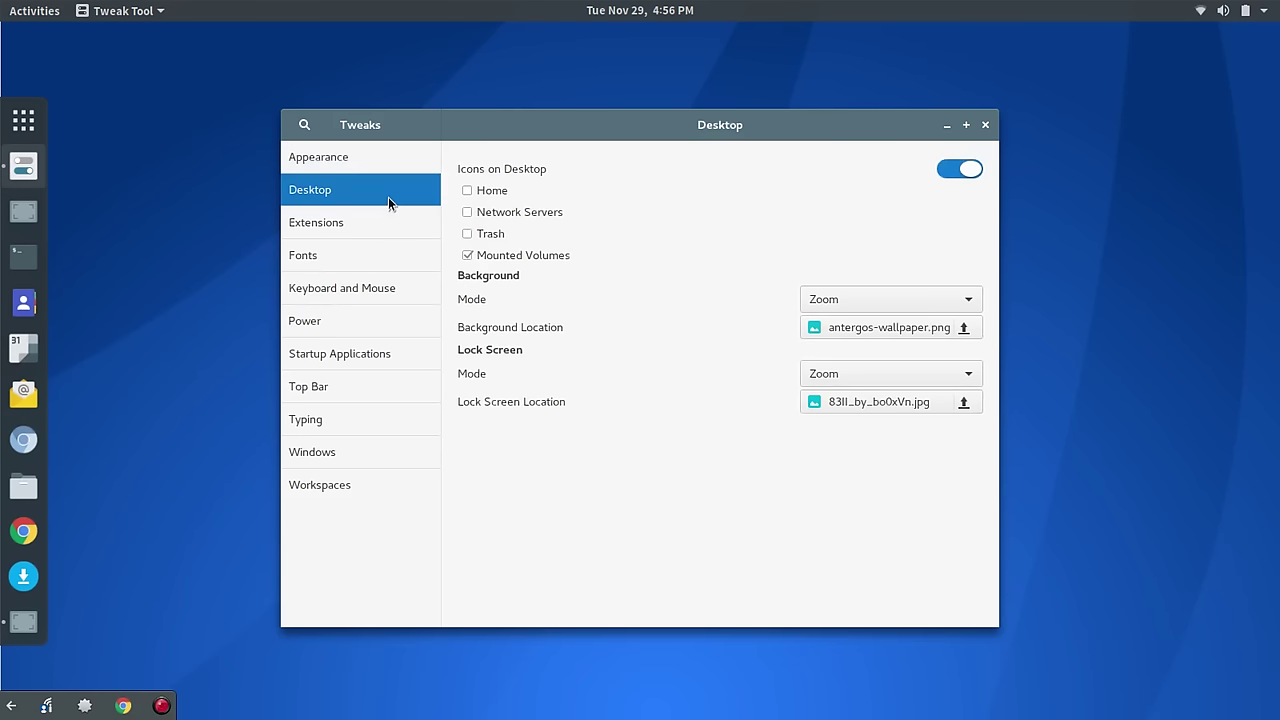
{"action": "left_click", "coordinate": [482, 193]}
{"action": "left_click", "coordinate": [473, 234]}
{"action": "left_click", "coordinate": [473, 234]}
{"action": "left_click", "coordinate": [466, 192]}
{"action": "left_click", "coordinate": [949, 126]}
Step: Open the Change Background settings from the desktop's right-click menu
{"action": "right_click", "coordinate": [658, 282]}
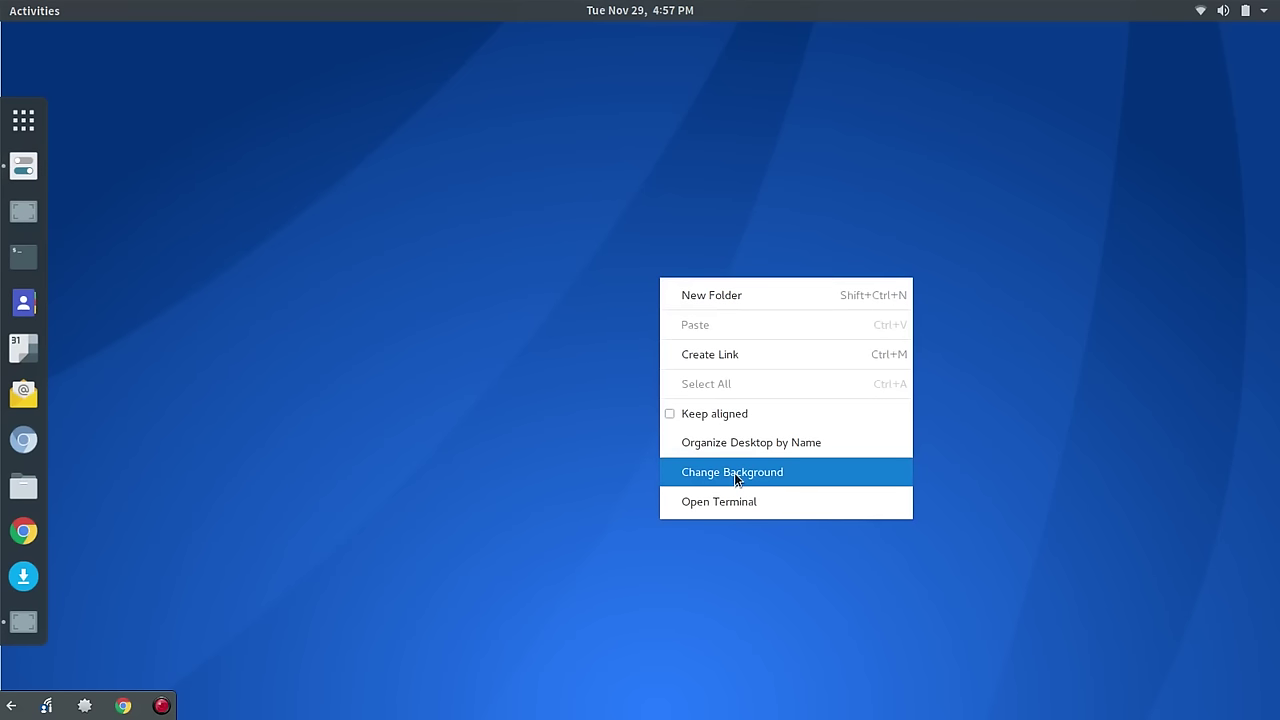
{"action": "left_click", "coordinate": [572, 259]}
{"action": "right_click", "coordinate": [574, 258]}
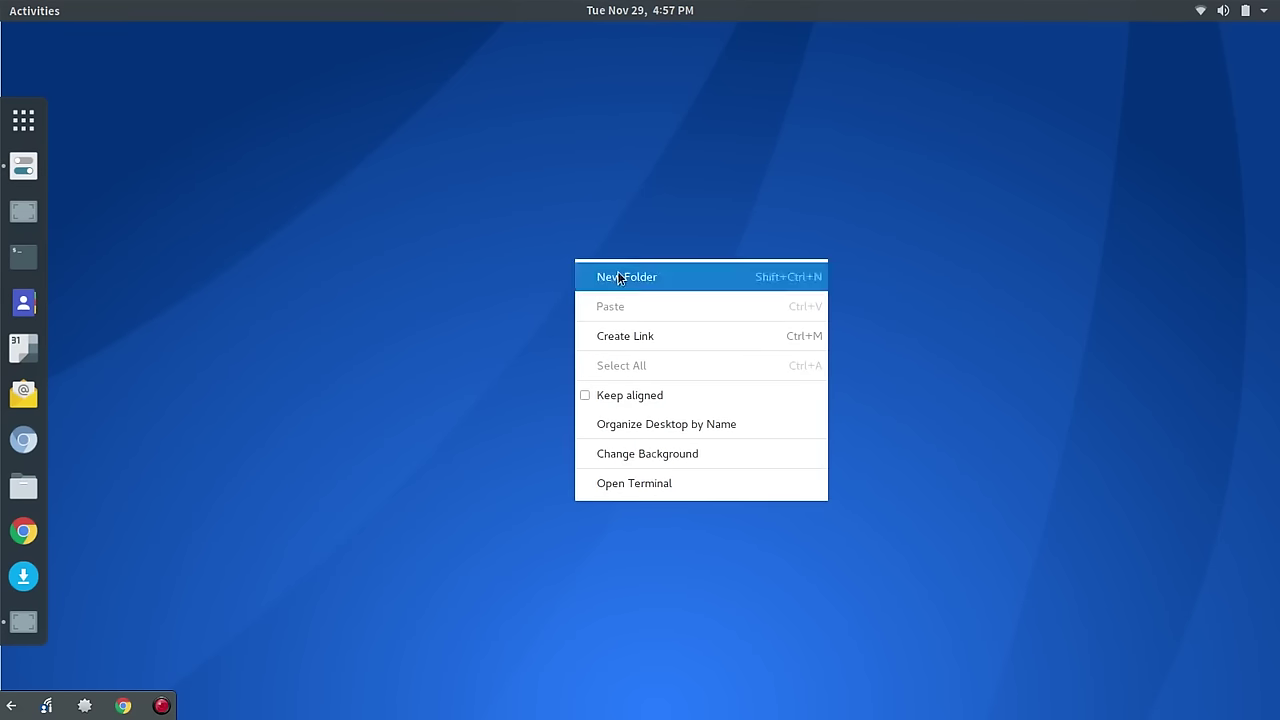
{"action": "left_click", "coordinate": [660, 461]}
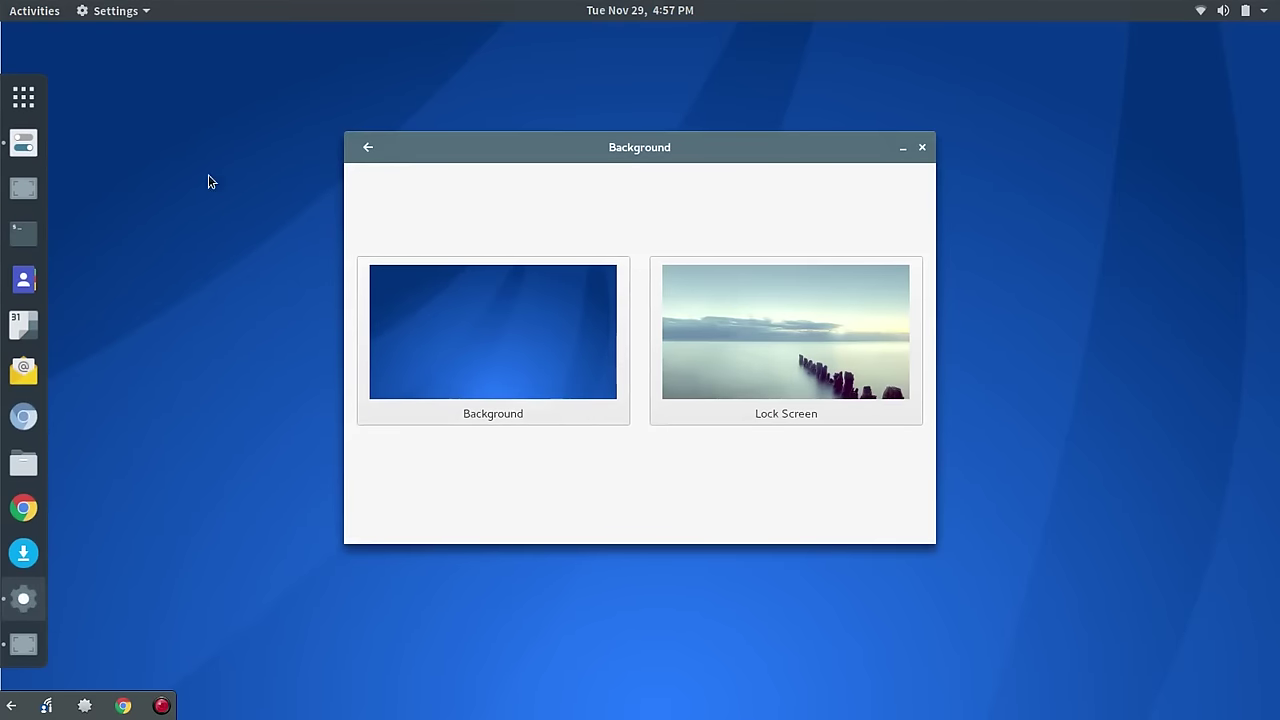
Step: Apply the turquoise waterfall wallpaper as the desktop background and minimize the window
{"action": "left_click", "coordinate": [513, 354]}
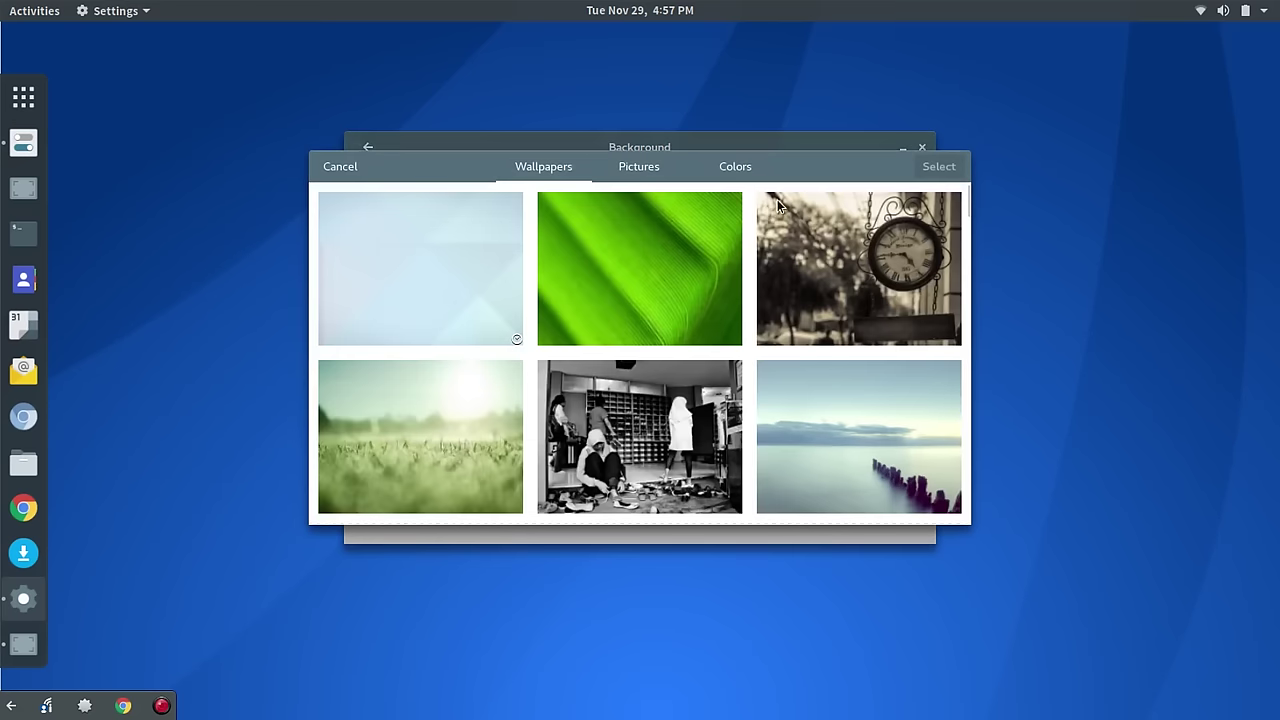
{"action": "scroll", "coordinate": [768, 315], "scroll_direction": "down", "scroll_amount": 10}
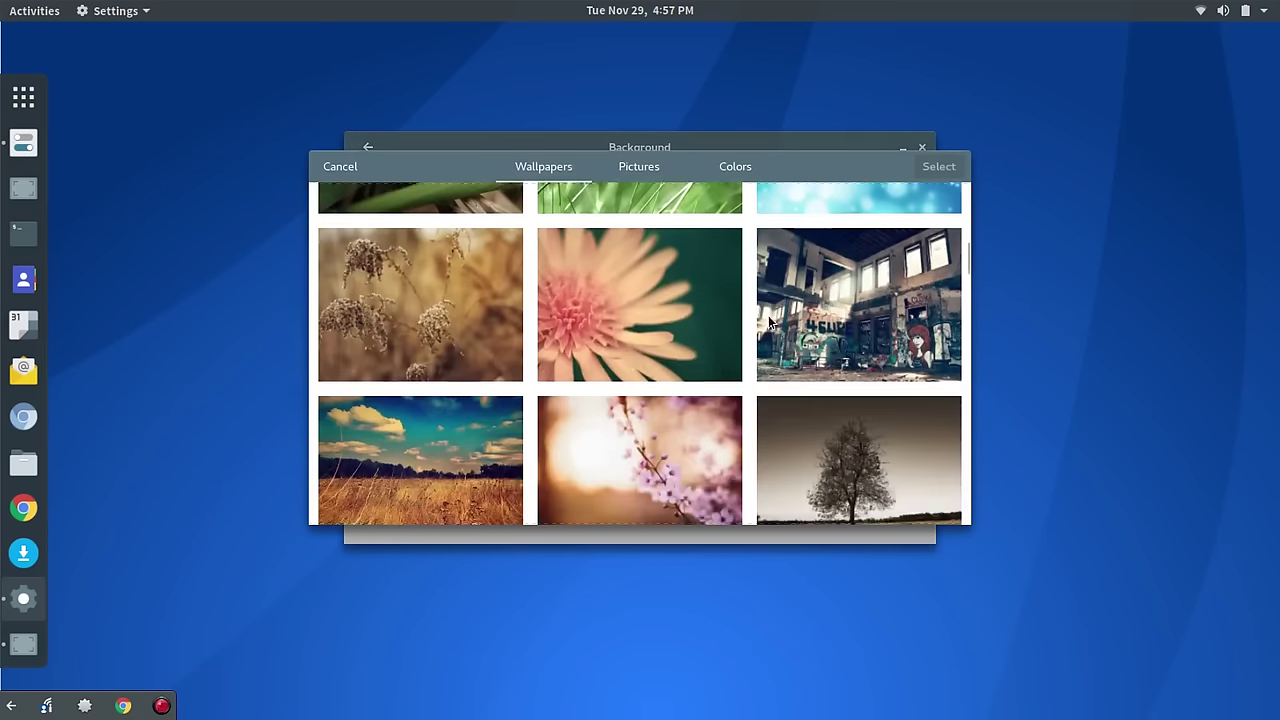
{"action": "scroll", "coordinate": [768, 322], "scroll_direction": "down", "scroll_amount": 15}
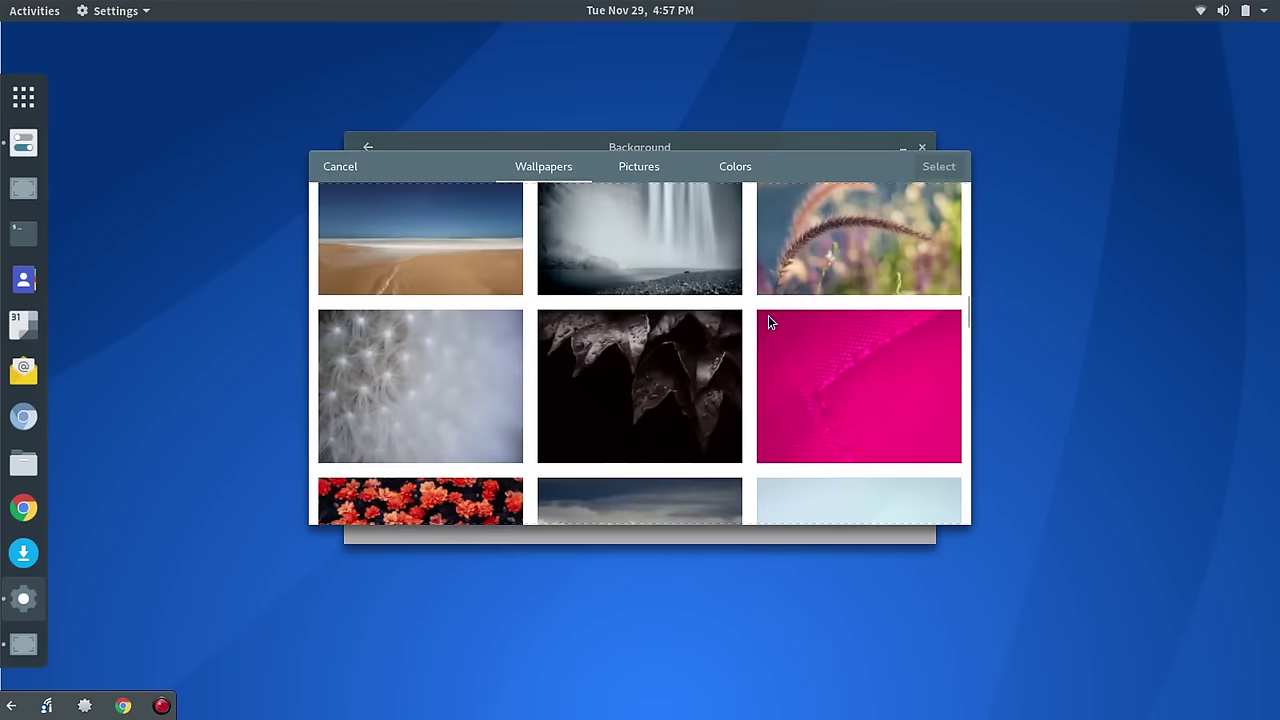
{"action": "scroll", "coordinate": [768, 322], "scroll_direction": "down", "scroll_amount": 7}
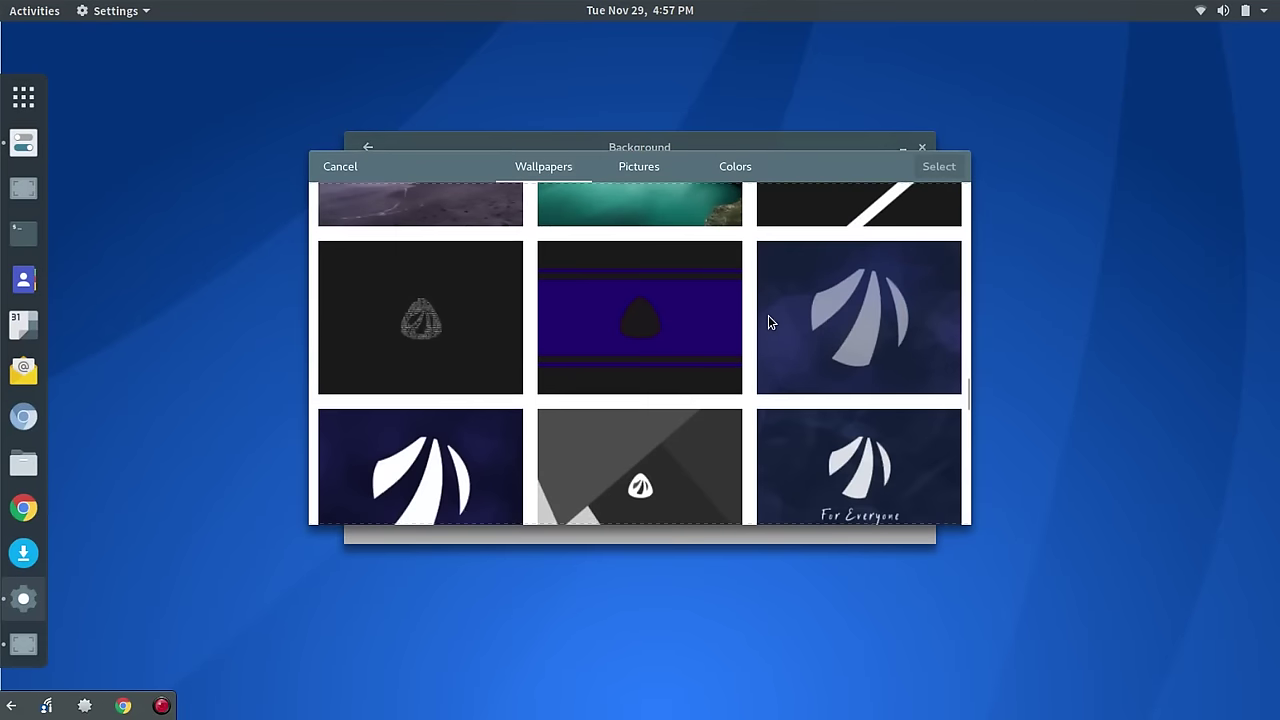
{"action": "scroll", "coordinate": [770, 322], "scroll_direction": "down", "scroll_amount": 10}
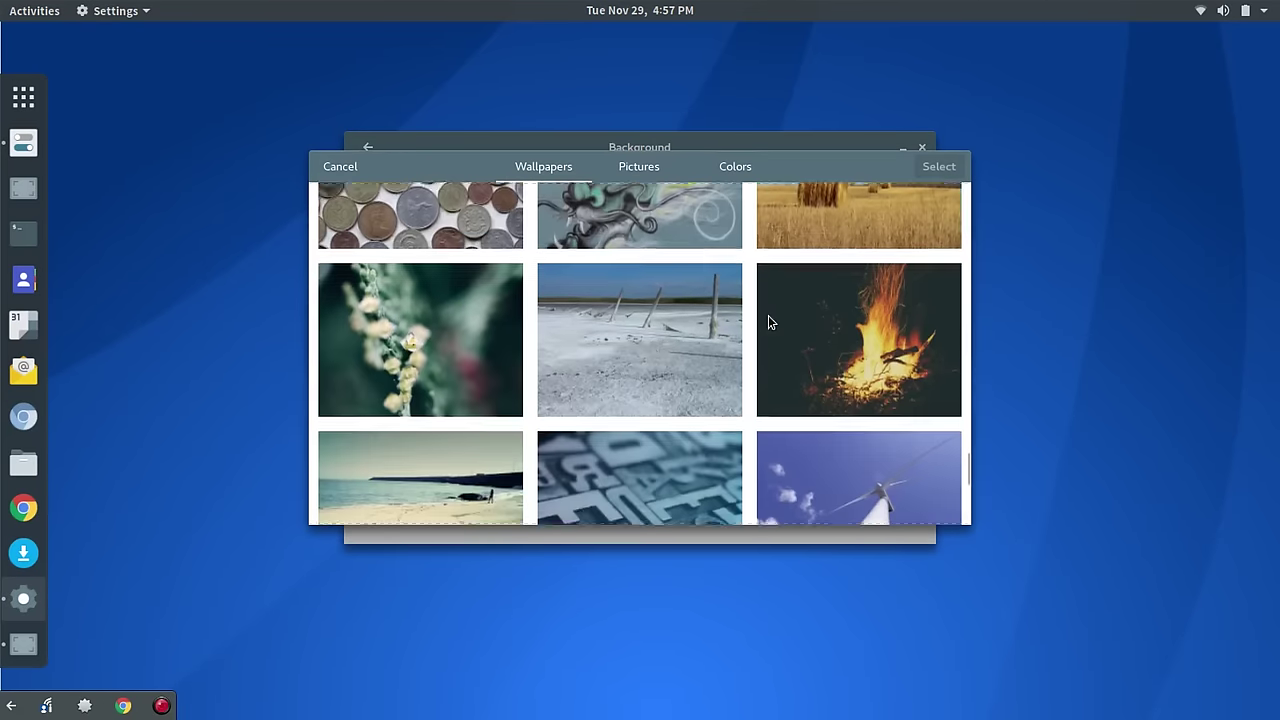
{"action": "scroll", "coordinate": [770, 322], "scroll_direction": "down", "scroll_amount": 8}
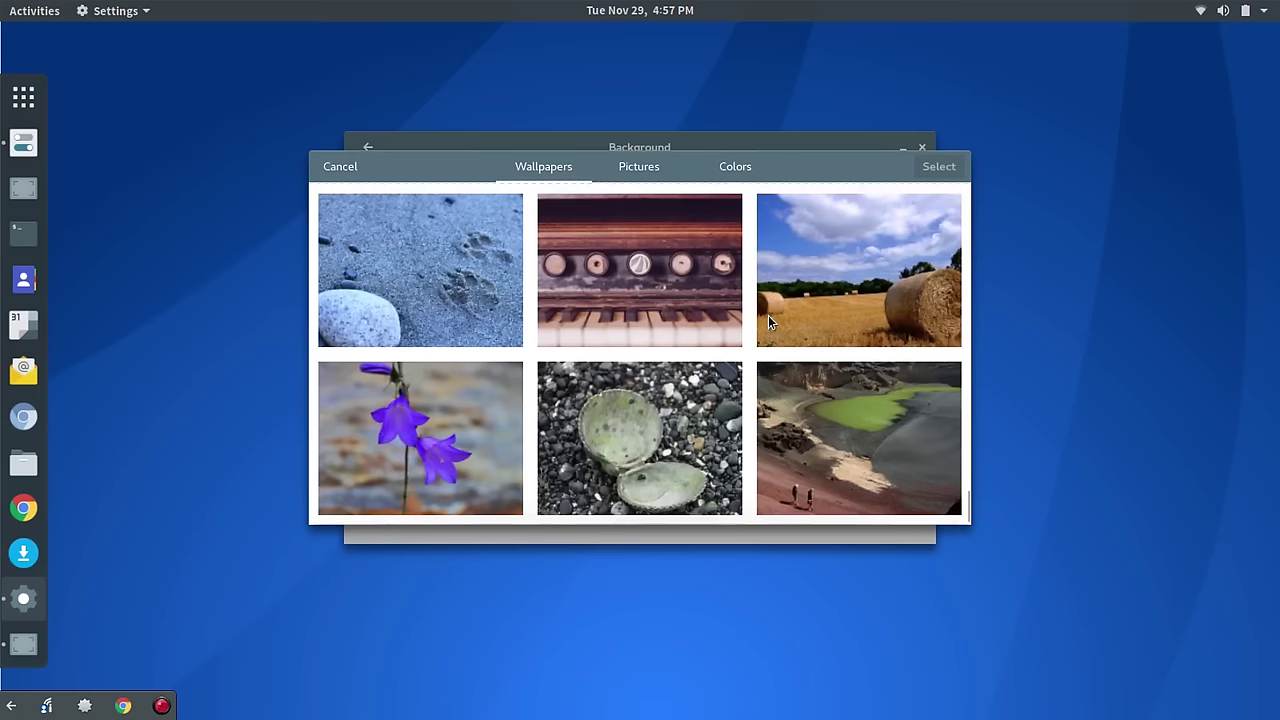
{"action": "scroll", "coordinate": [793, 378], "scroll_direction": "up", "scroll_amount": 6}
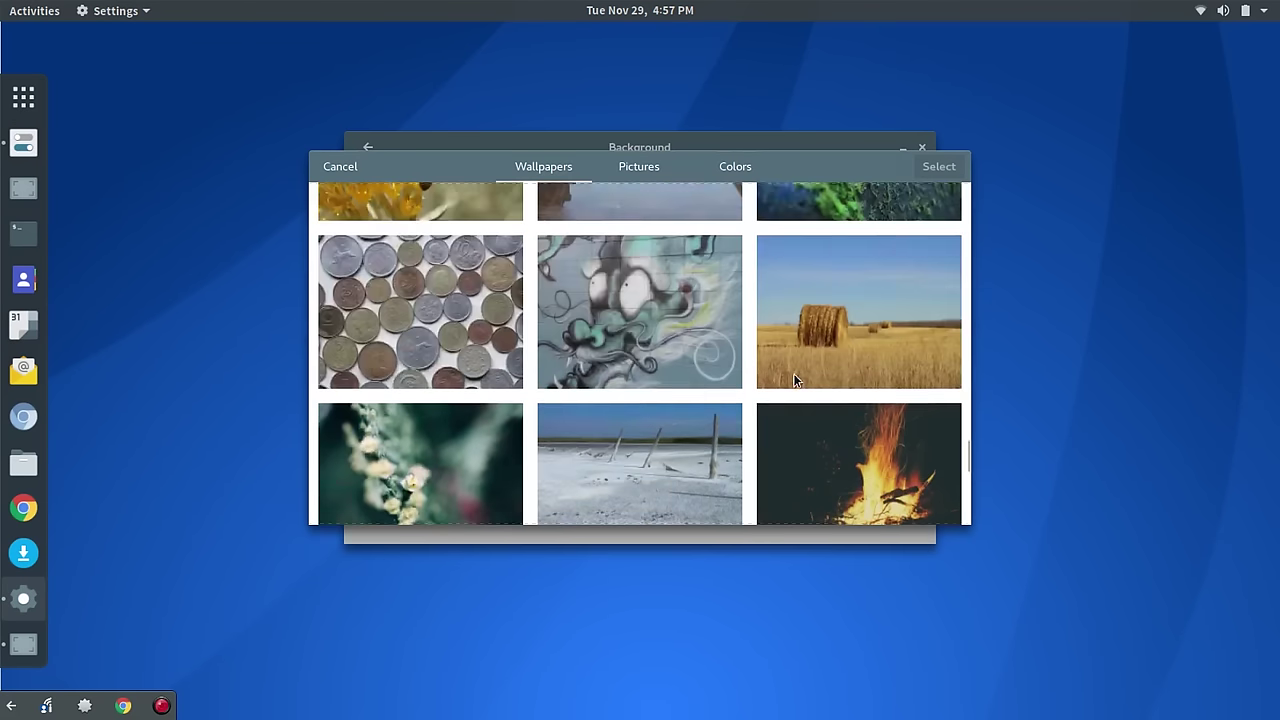
{"action": "scroll", "coordinate": [795, 378], "scroll_direction": "up", "scroll_amount": 10}
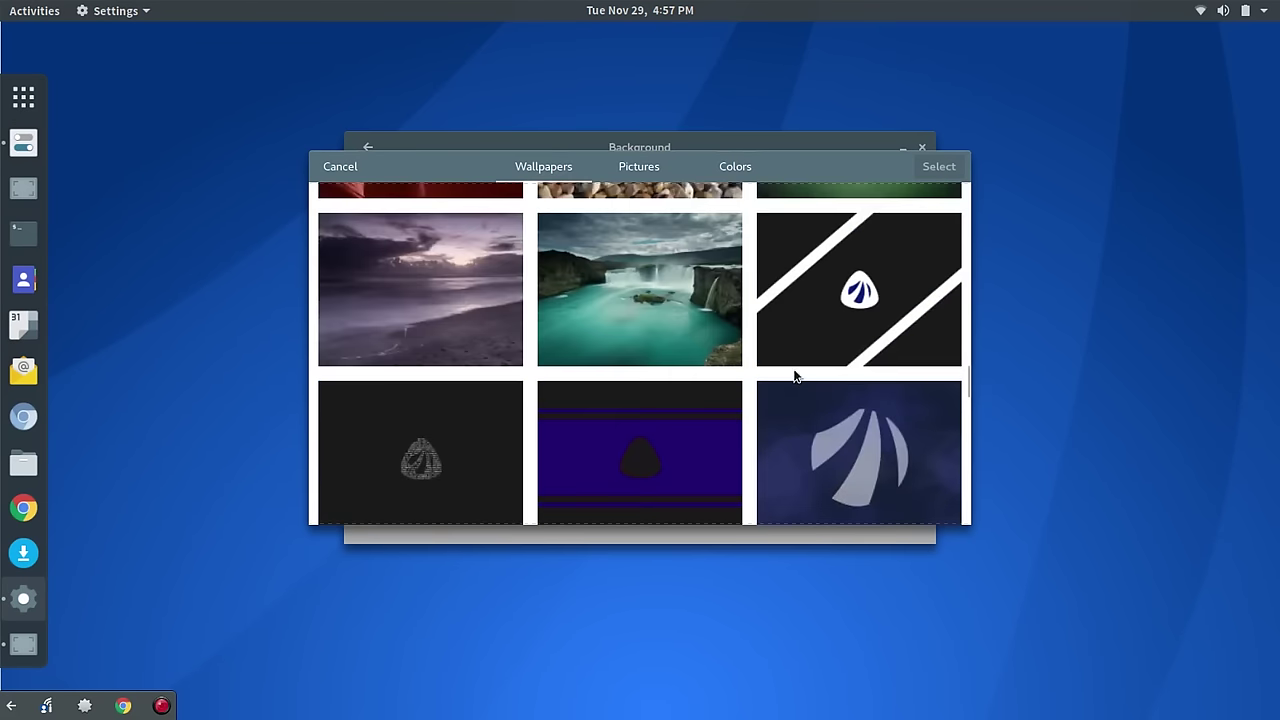
{"action": "left_click", "coordinate": [635, 298]}
{"action": "left_click", "coordinate": [932, 166]}
{"action": "left_click", "coordinate": [902, 149]}
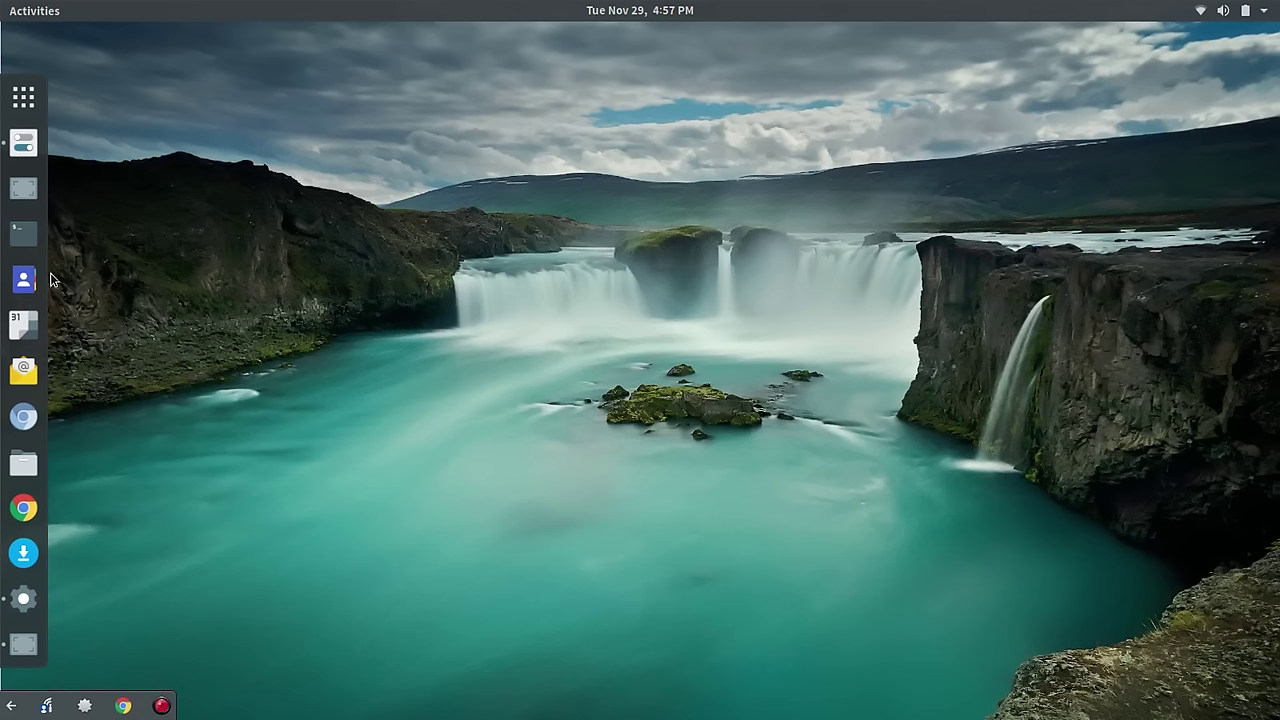
Step: Set the orange-and-teal diagonal image from Pictures as the desktop background
{"action": "right_click", "coordinate": [29, 149]}
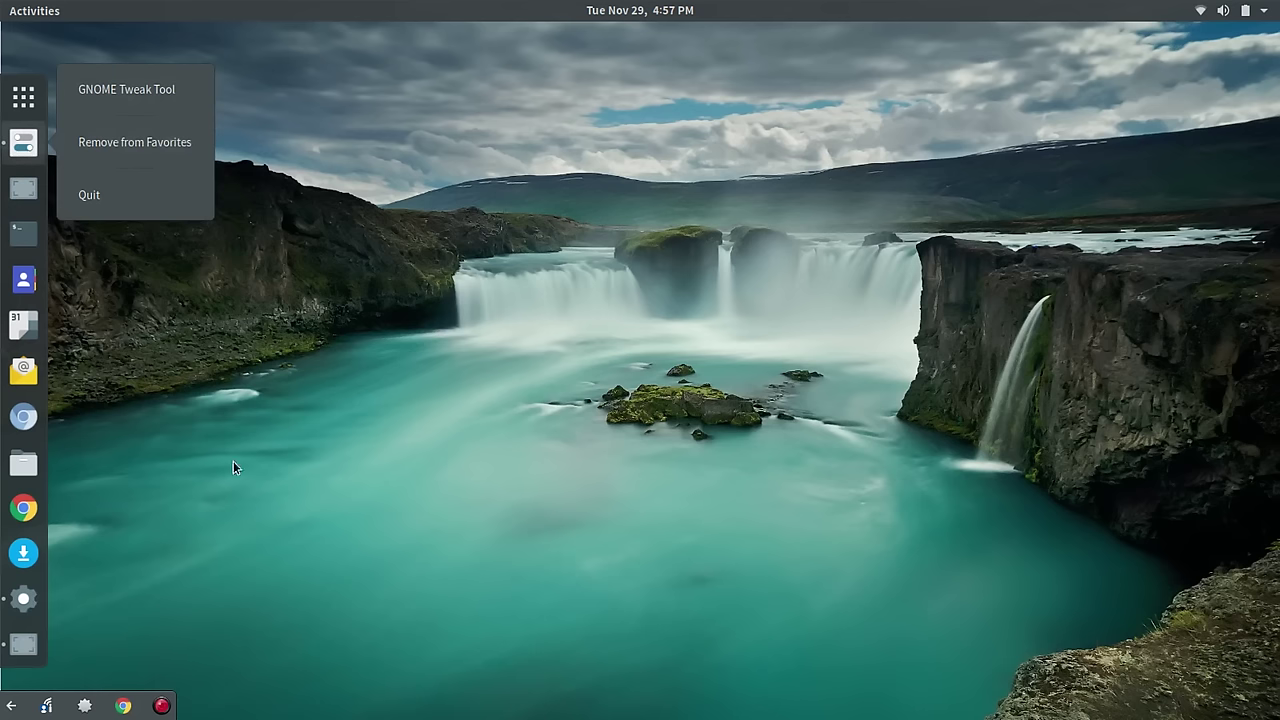
{"action": "right_click", "coordinate": [637, 368]}
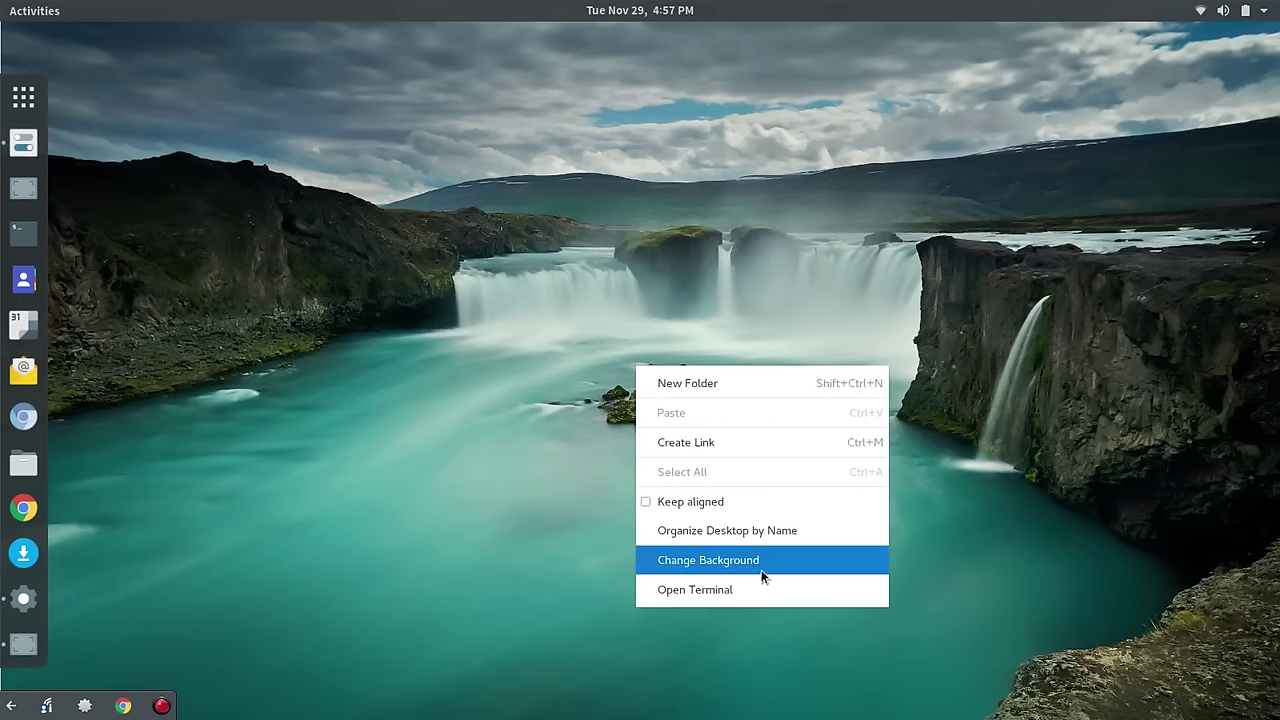
{"action": "left_click", "coordinate": [760, 564]}
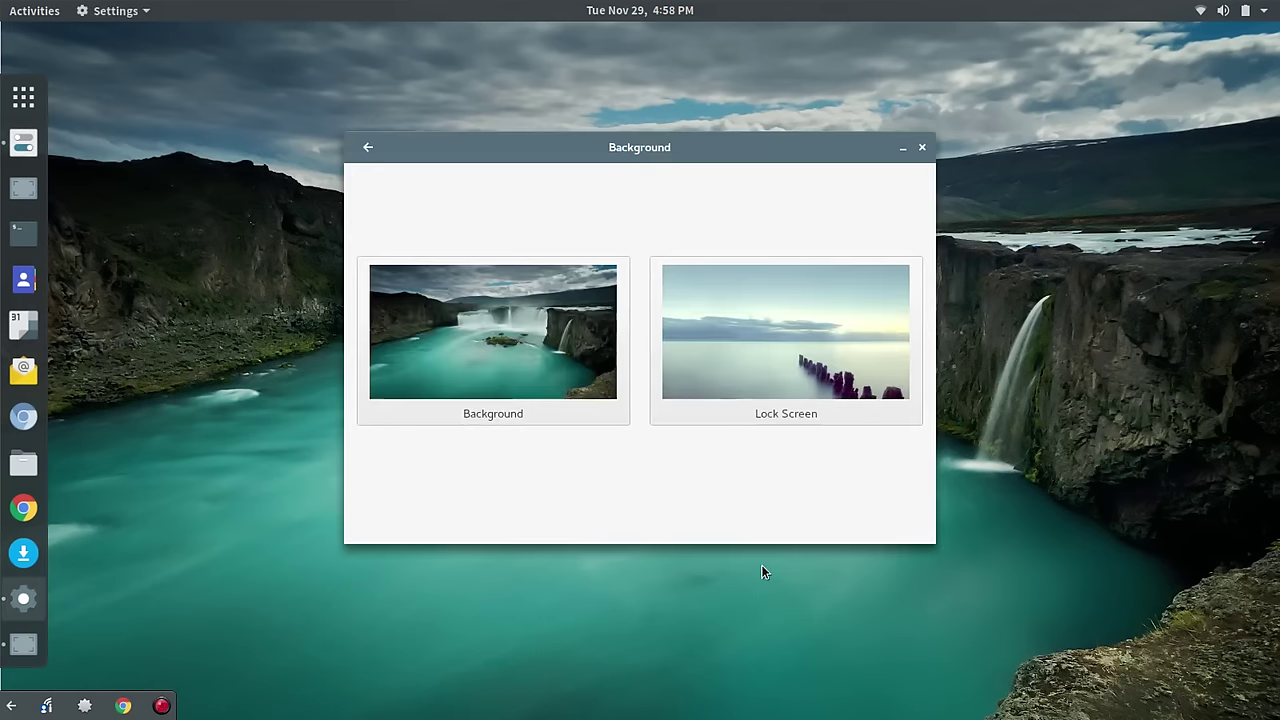
{"action": "left_click", "coordinate": [548, 358]}
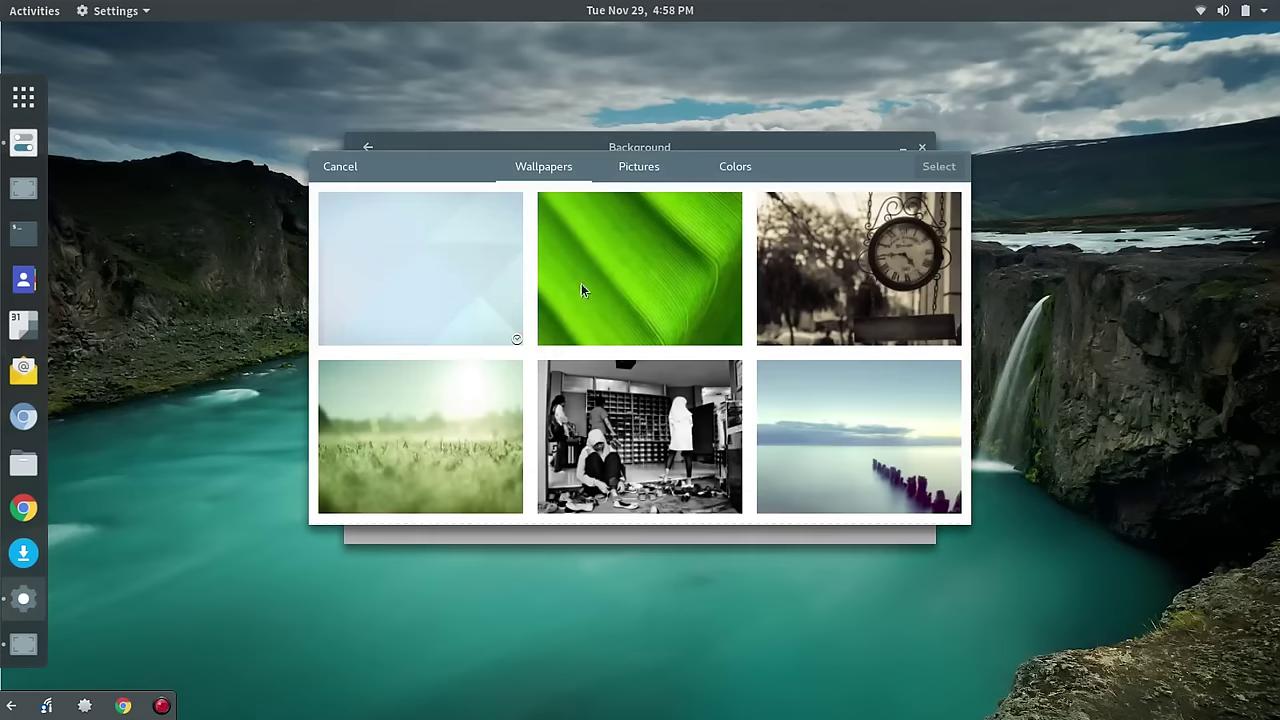
{"action": "left_click", "coordinate": [645, 166]}
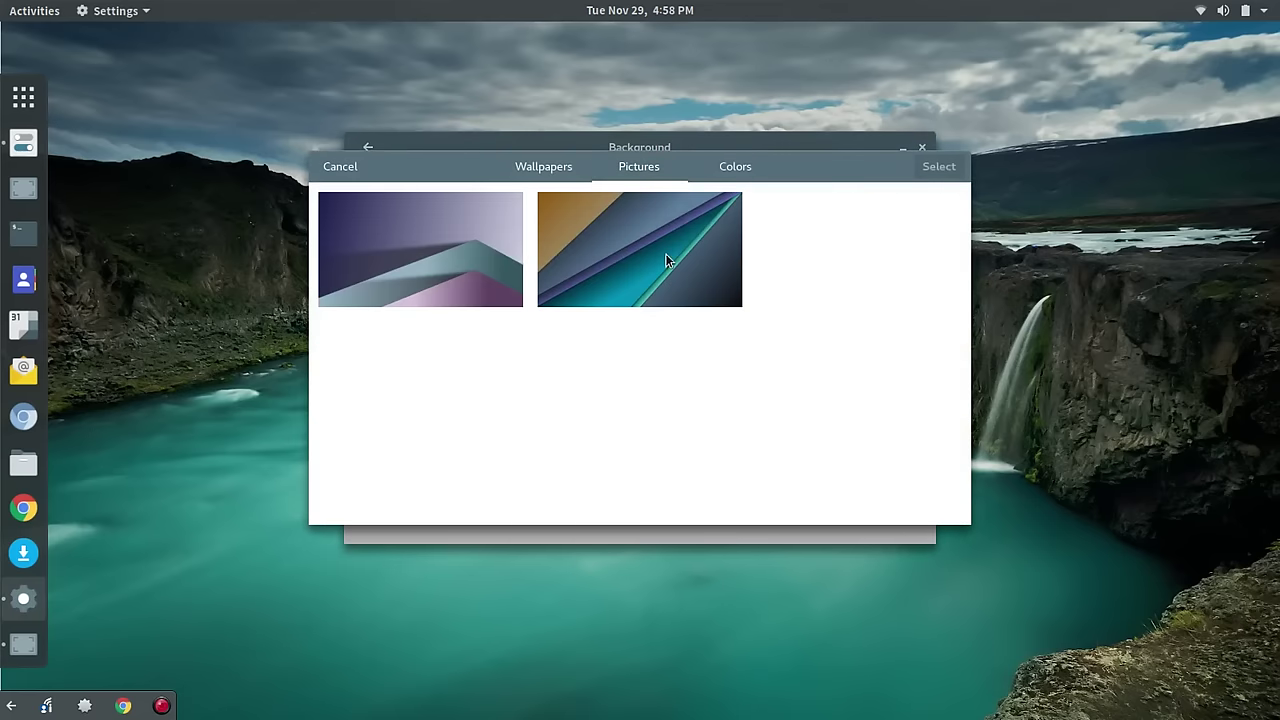
{"action": "left_click", "coordinate": [666, 256]}
{"action": "left_click", "coordinate": [932, 170]}
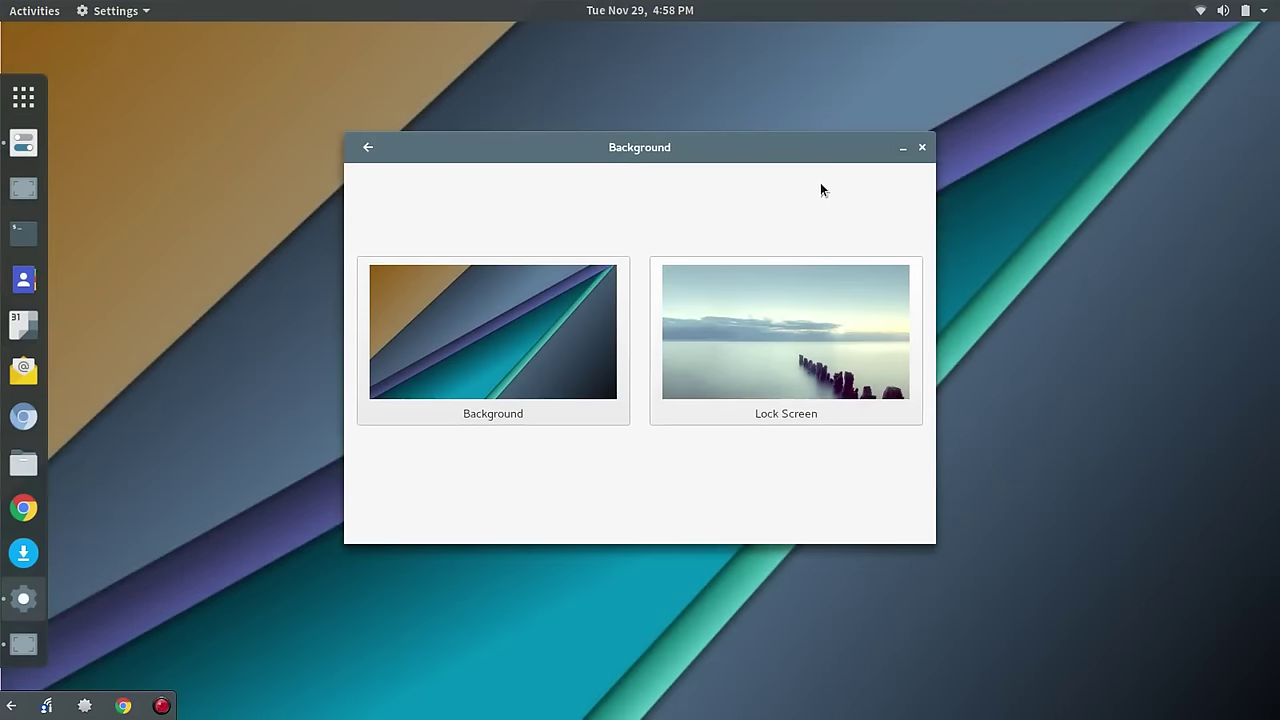
Step: Set the waterfall wallpaper as the lock screen image and close Settings
{"action": "left_click", "coordinate": [826, 326]}
{"action": "scroll", "coordinate": [822, 333], "scroll_direction": "down", "scroll_amount": 15}
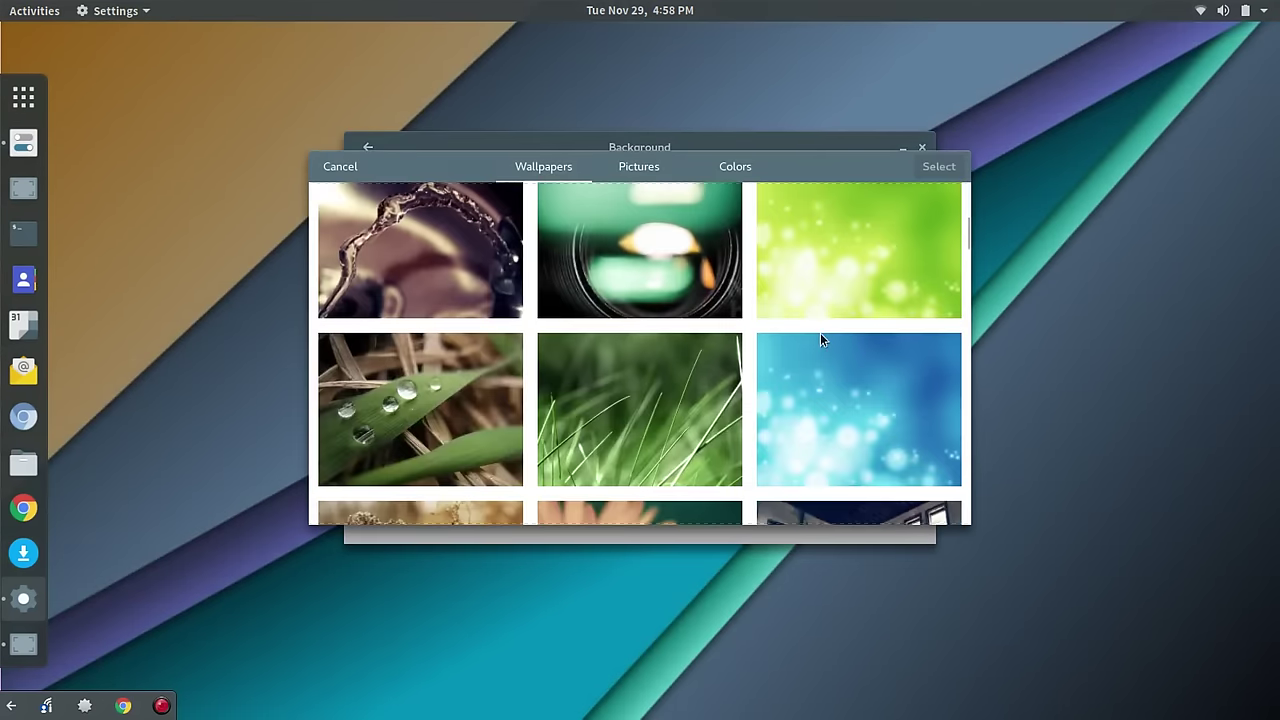
{"action": "scroll", "coordinate": [820, 338], "scroll_direction": "down", "scroll_amount": 12}
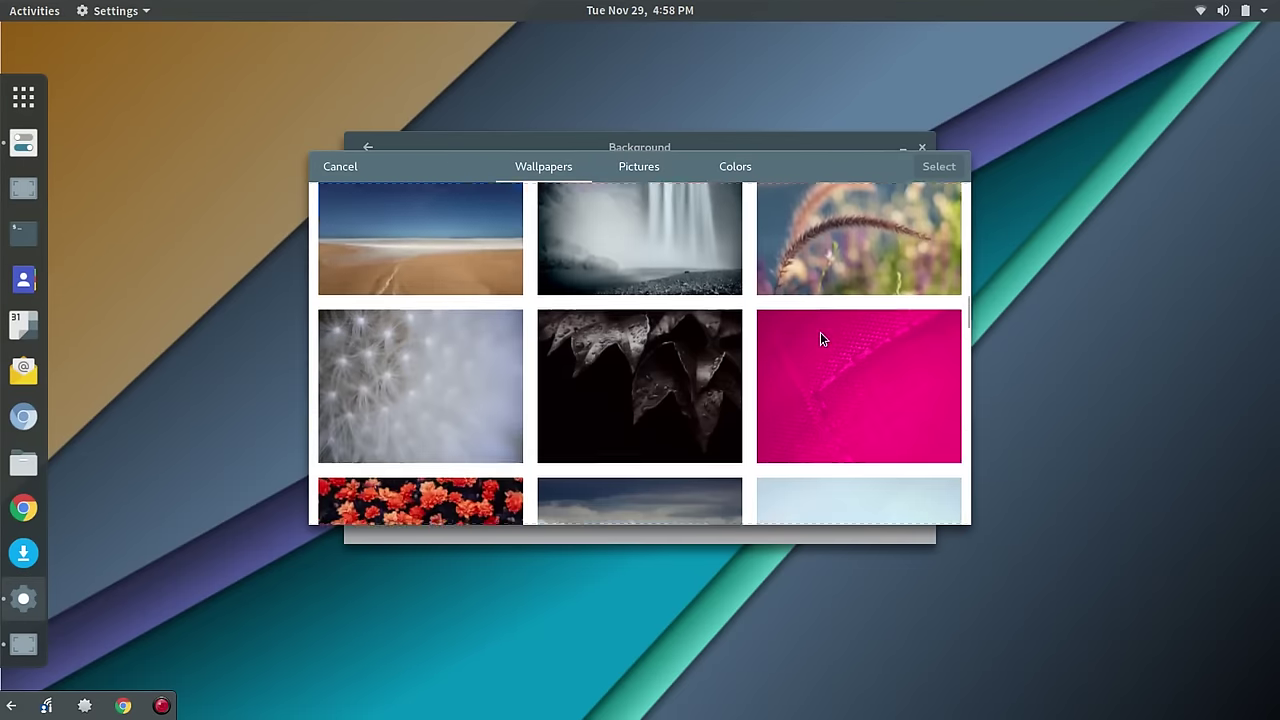
{"action": "scroll", "coordinate": [820, 332], "scroll_direction": "down", "scroll_amount": 5}
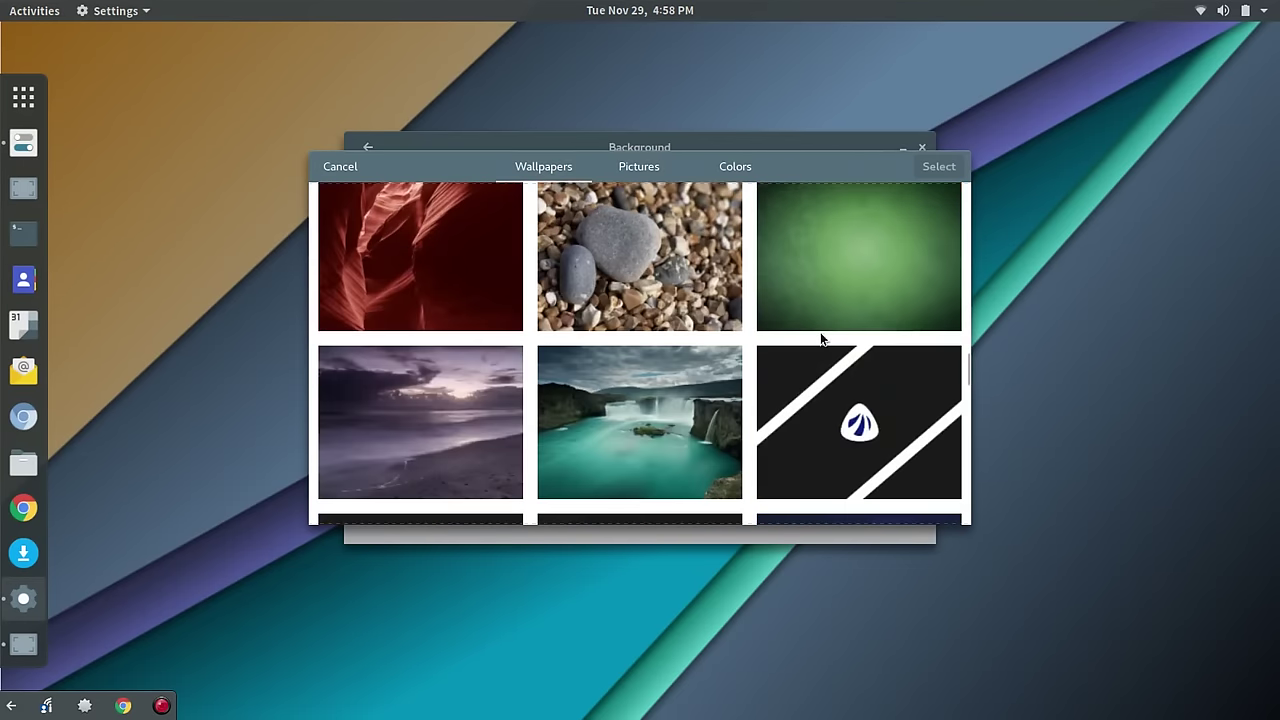
{"action": "left_click", "coordinate": [670, 393]}
{"action": "left_click", "coordinate": [936, 168]}
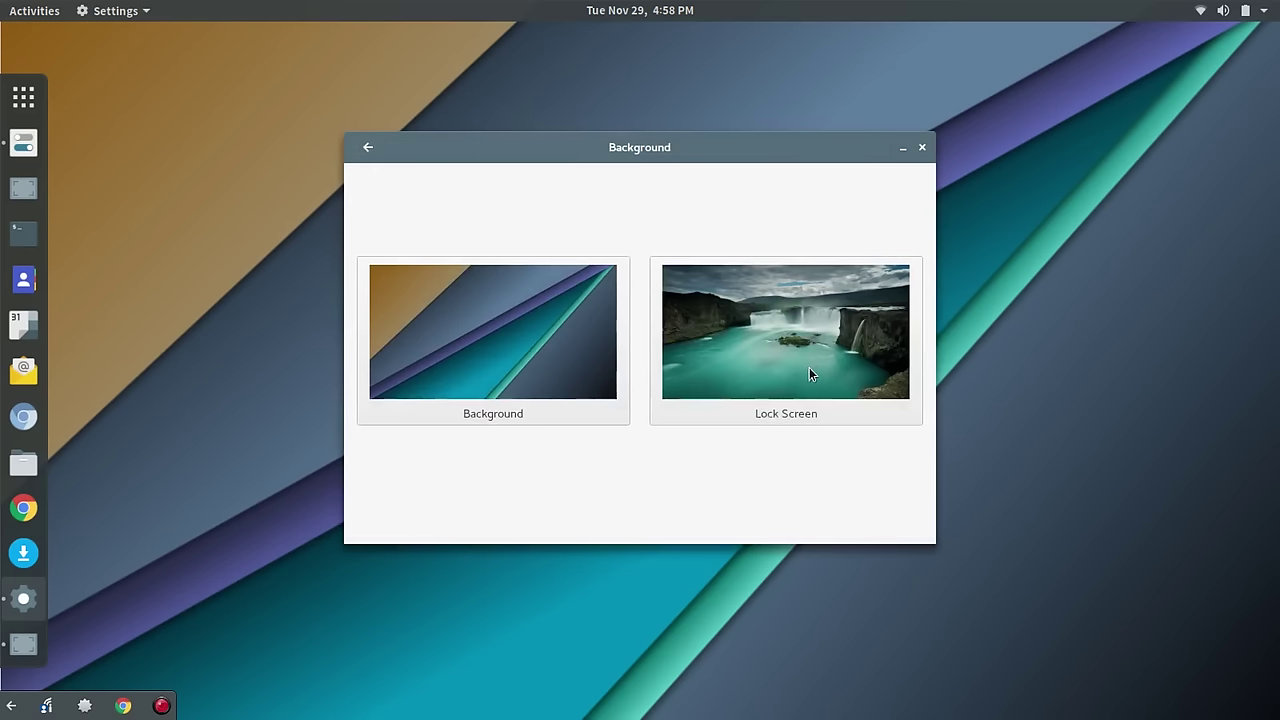
{"action": "left_click", "coordinate": [922, 148]}
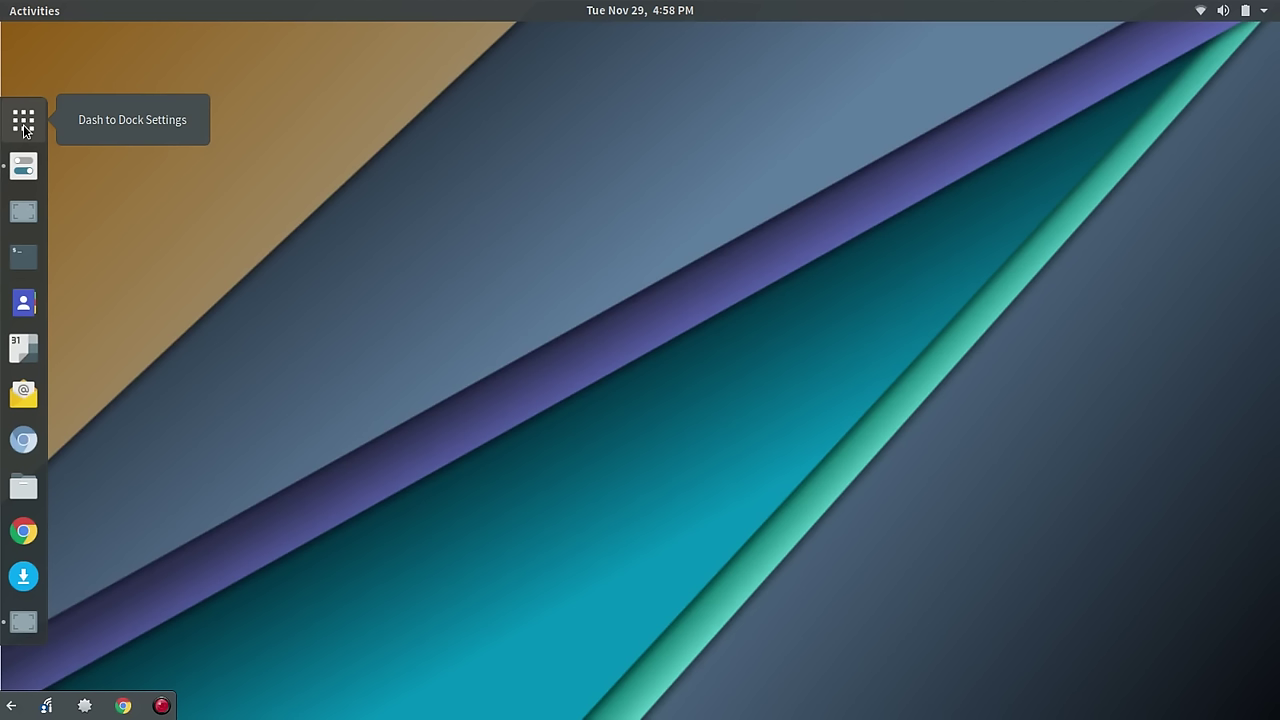
Step: Open Dash to Dock settings, glance at Behavior and Appearance, and set position to Bottom
{"action": "left_click", "coordinate": [112, 119]}
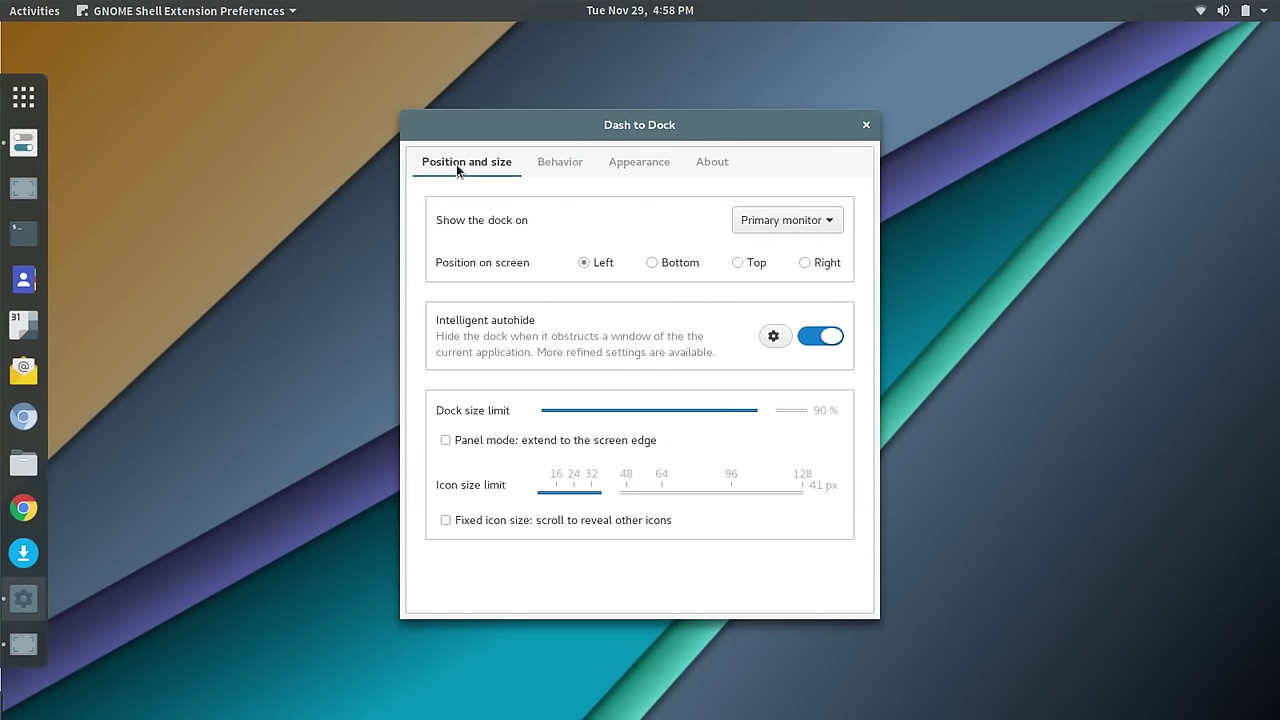
{"action": "left_click", "coordinate": [562, 165]}
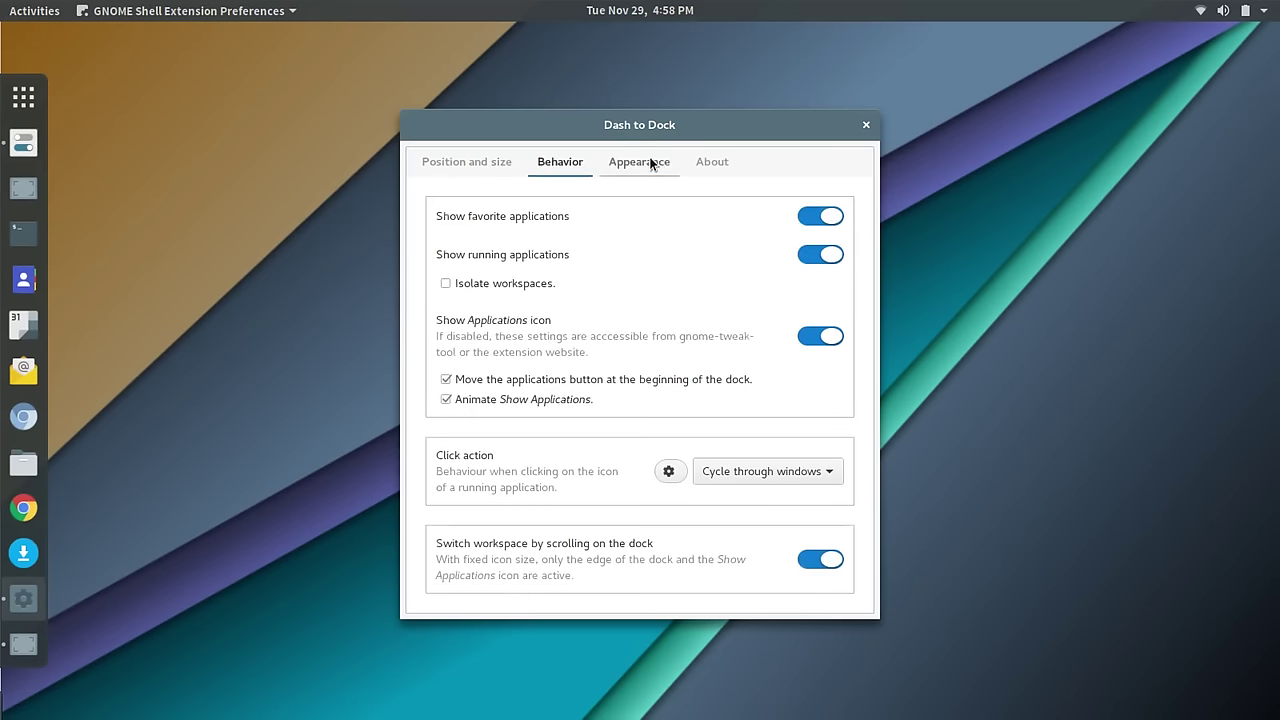
{"action": "left_click", "coordinate": [650, 163]}
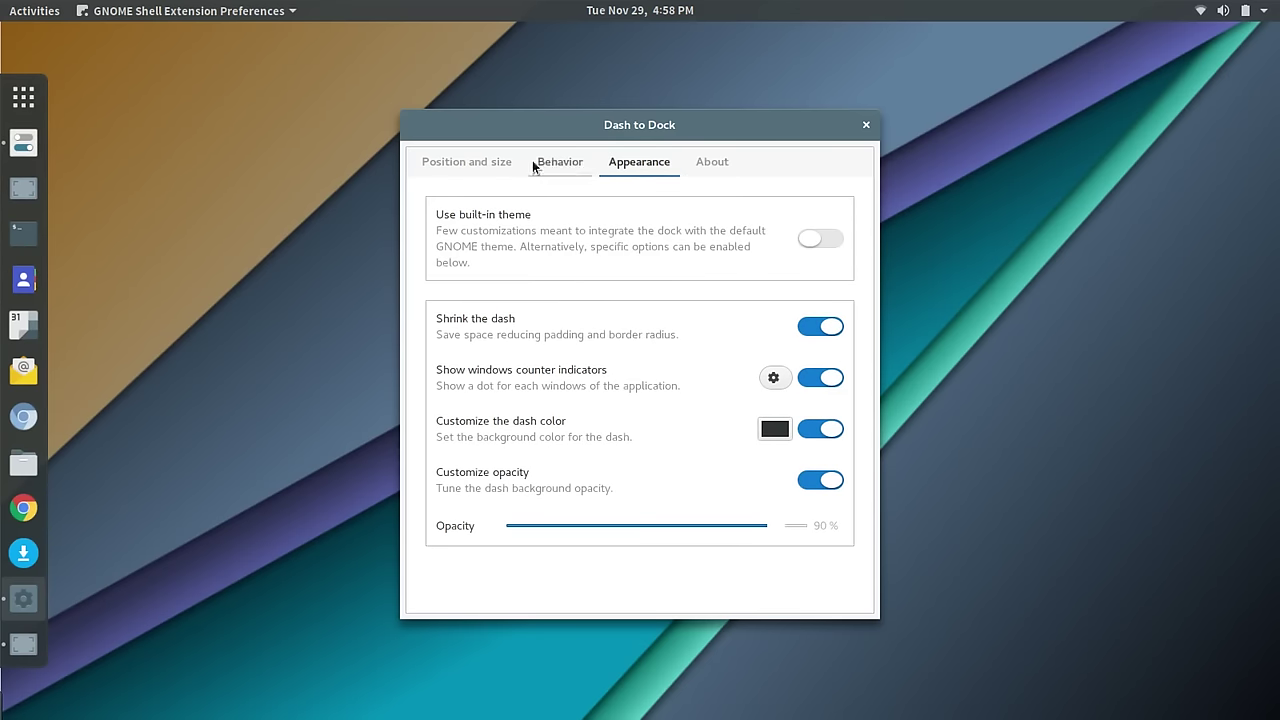
{"action": "left_click", "coordinate": [471, 163]}
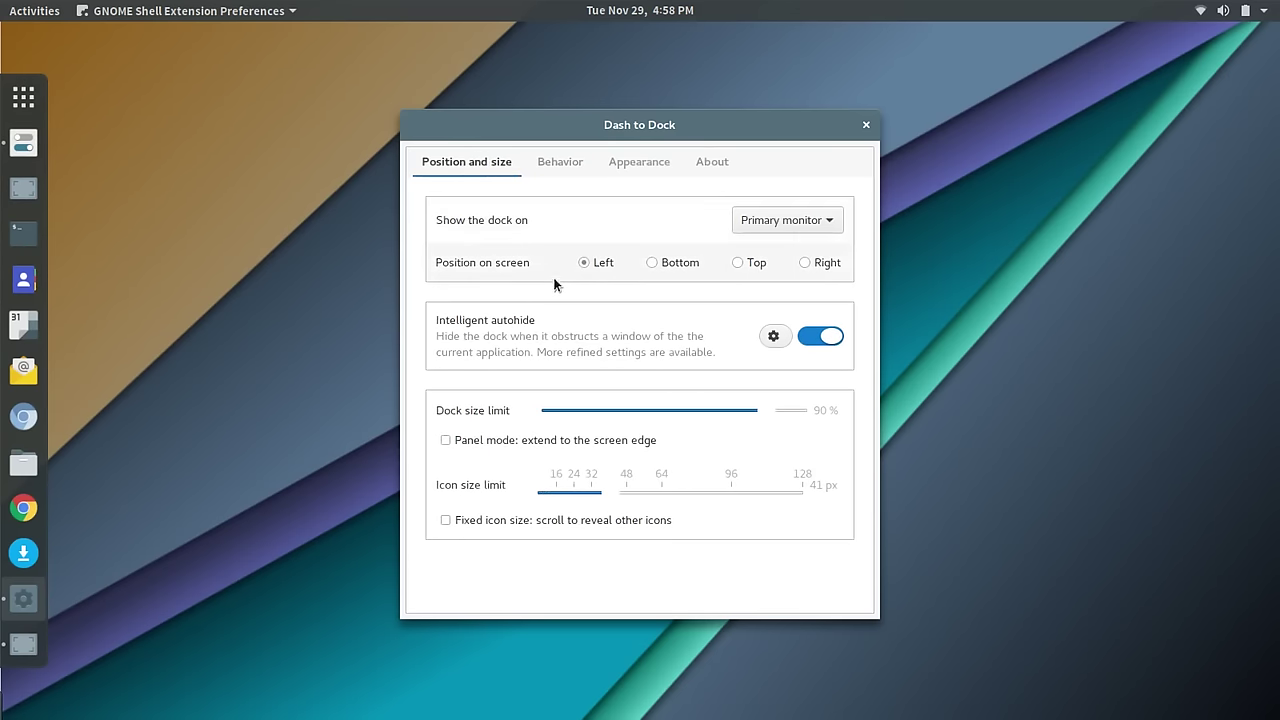
{"action": "left_click", "coordinate": [661, 265]}
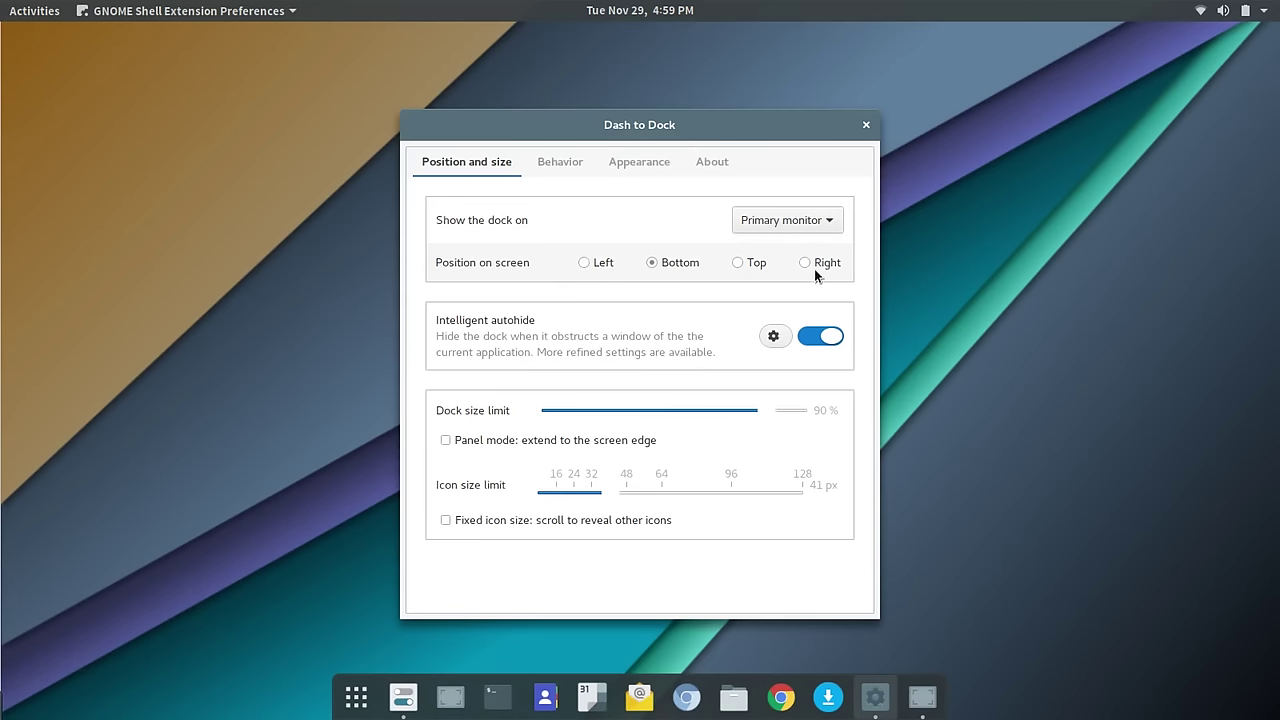
Step: Try the dock at Top and Left, settle on Bottom, and open Chromium to test autohide
{"action": "left_click", "coordinate": [737, 264]}
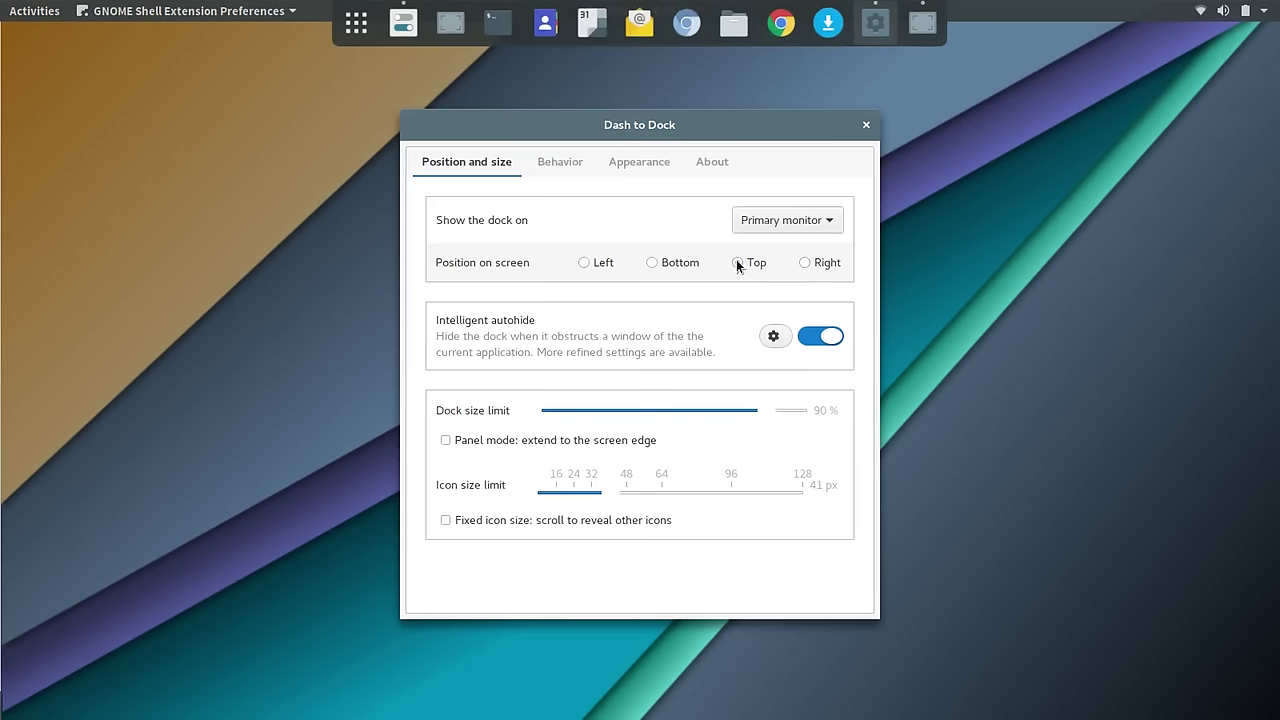
{"action": "left_click", "coordinate": [603, 265]}
{"action": "left_click", "coordinate": [661, 264]}
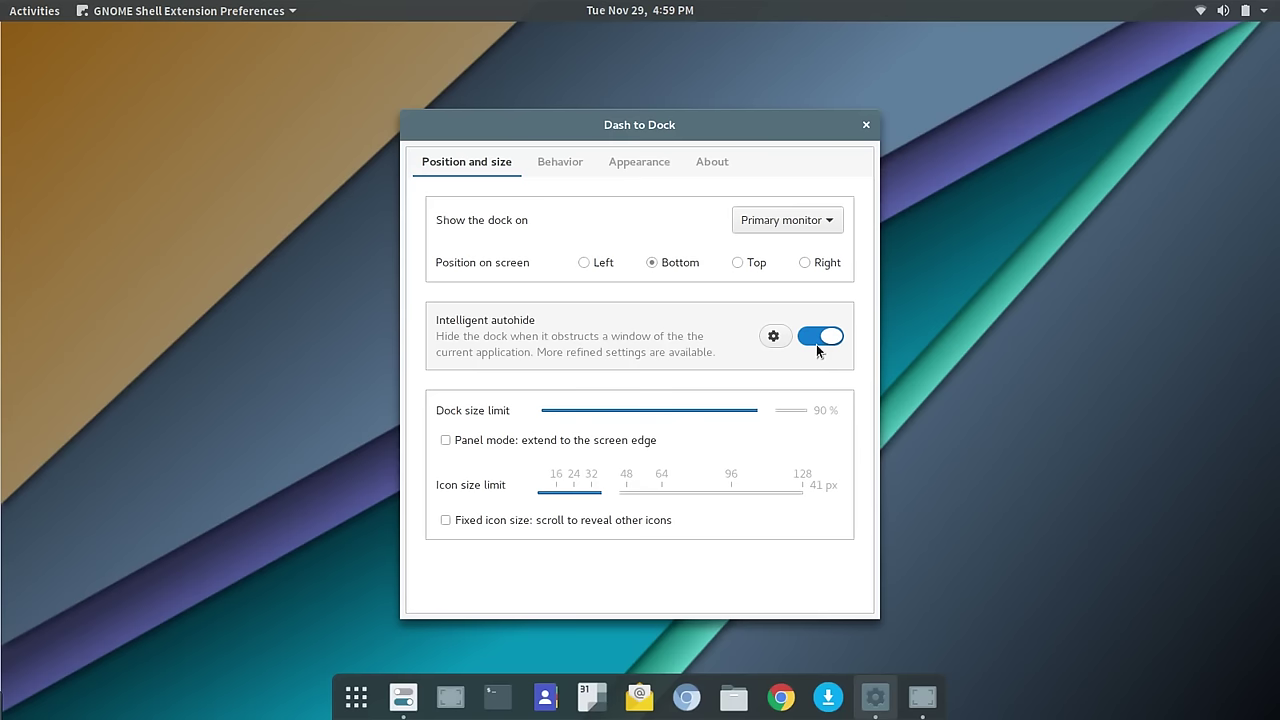
{"action": "left_click", "coordinate": [687, 697]}
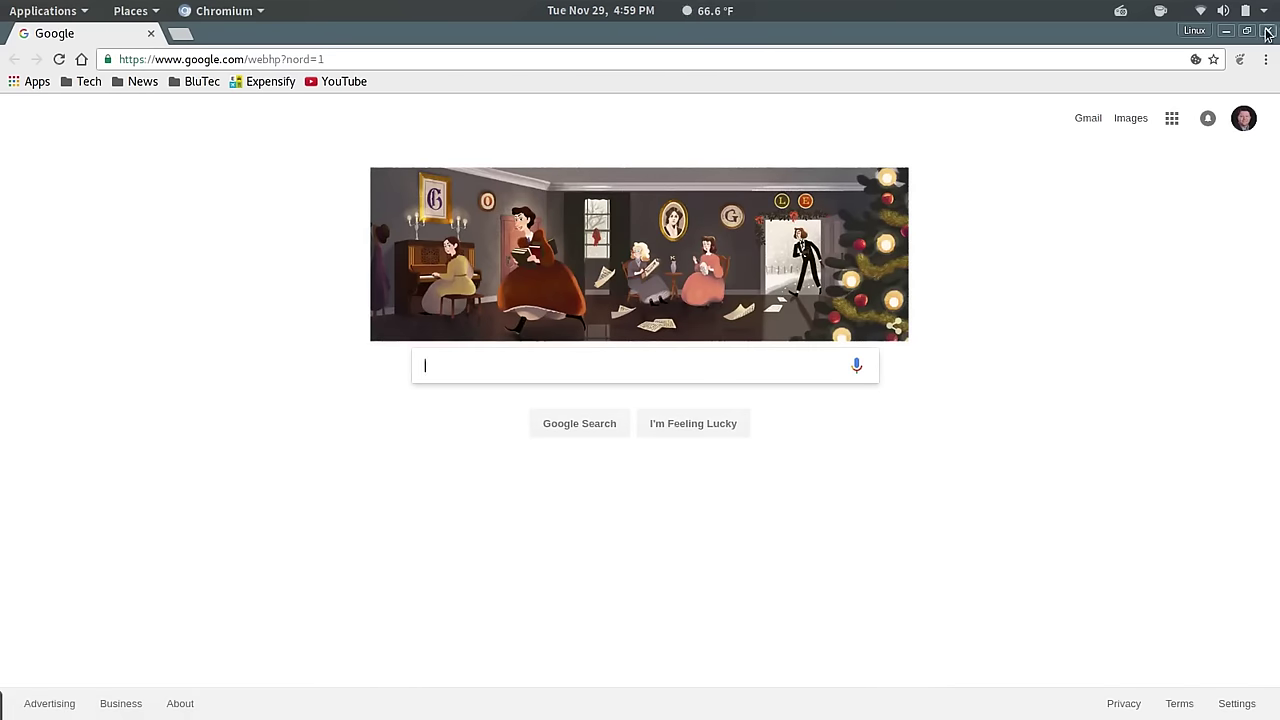
{"action": "mouse_move", "coordinate": [756, 717]}
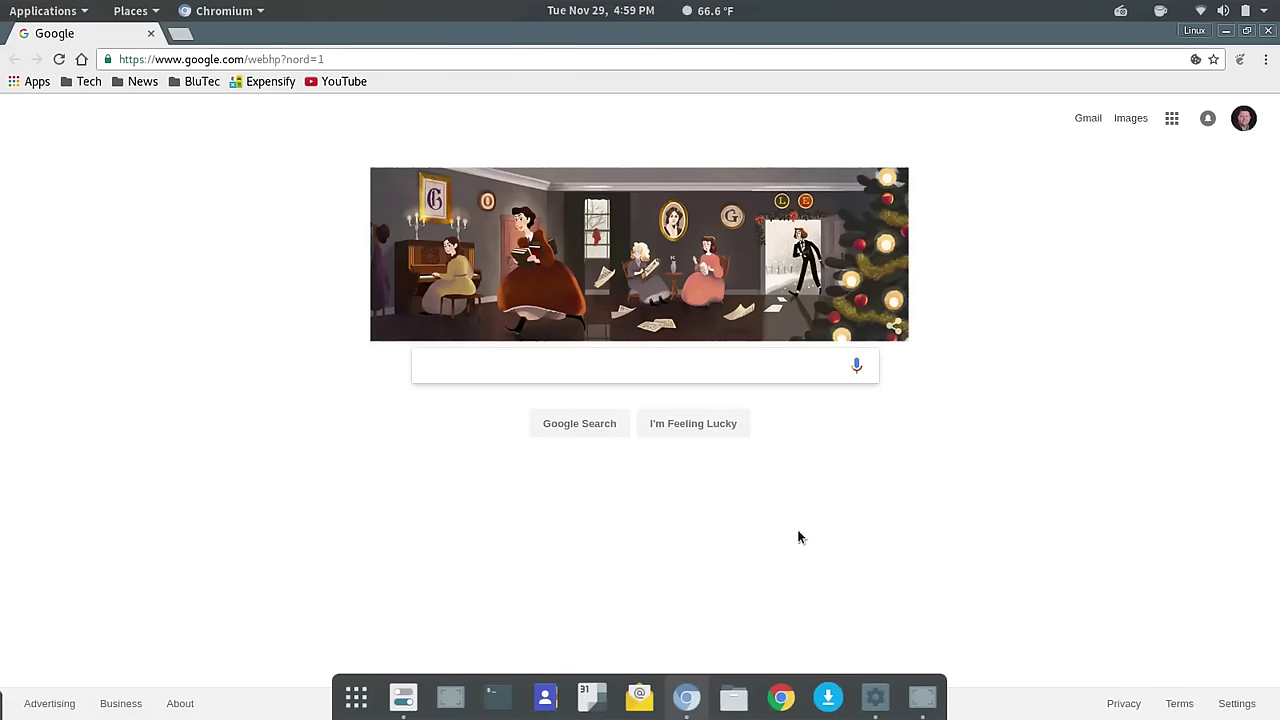
Step: Close Chromium and switch Panel mode on, then back off
{"action": "left_click", "coordinate": [1270, 32]}
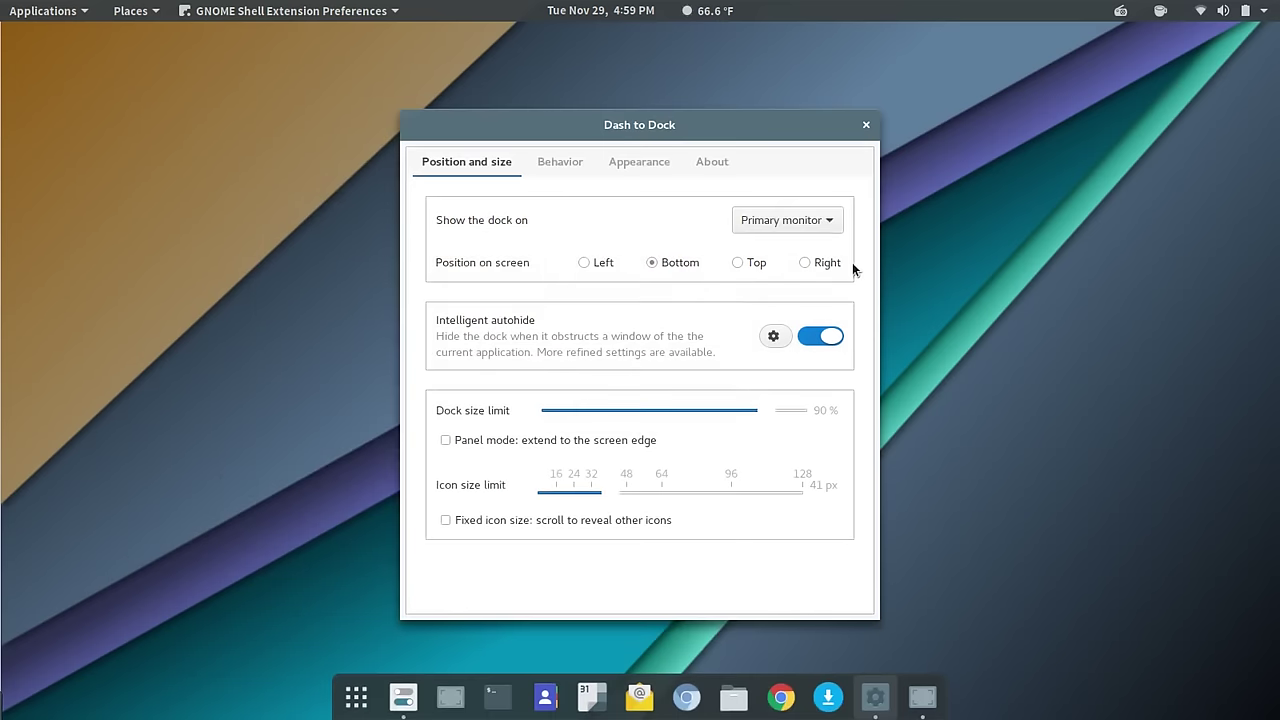
{"action": "left_click", "coordinate": [446, 440]}
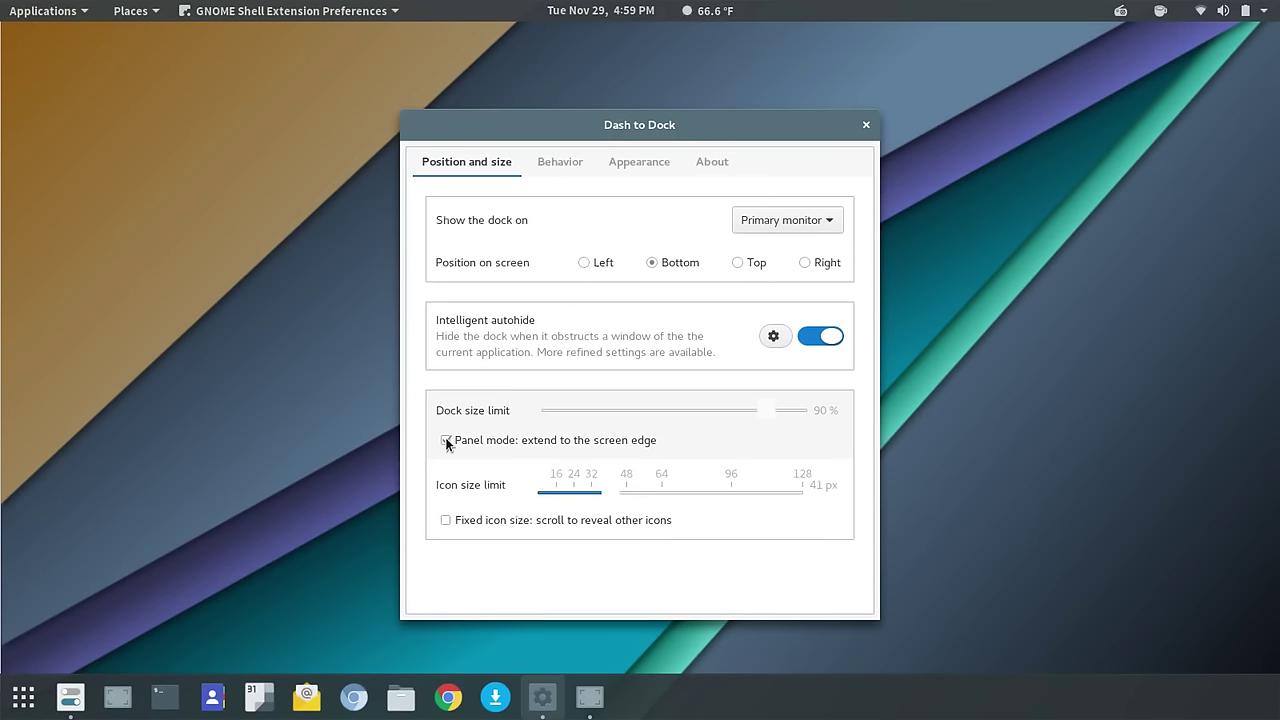
{"action": "left_click", "coordinate": [446, 440]}
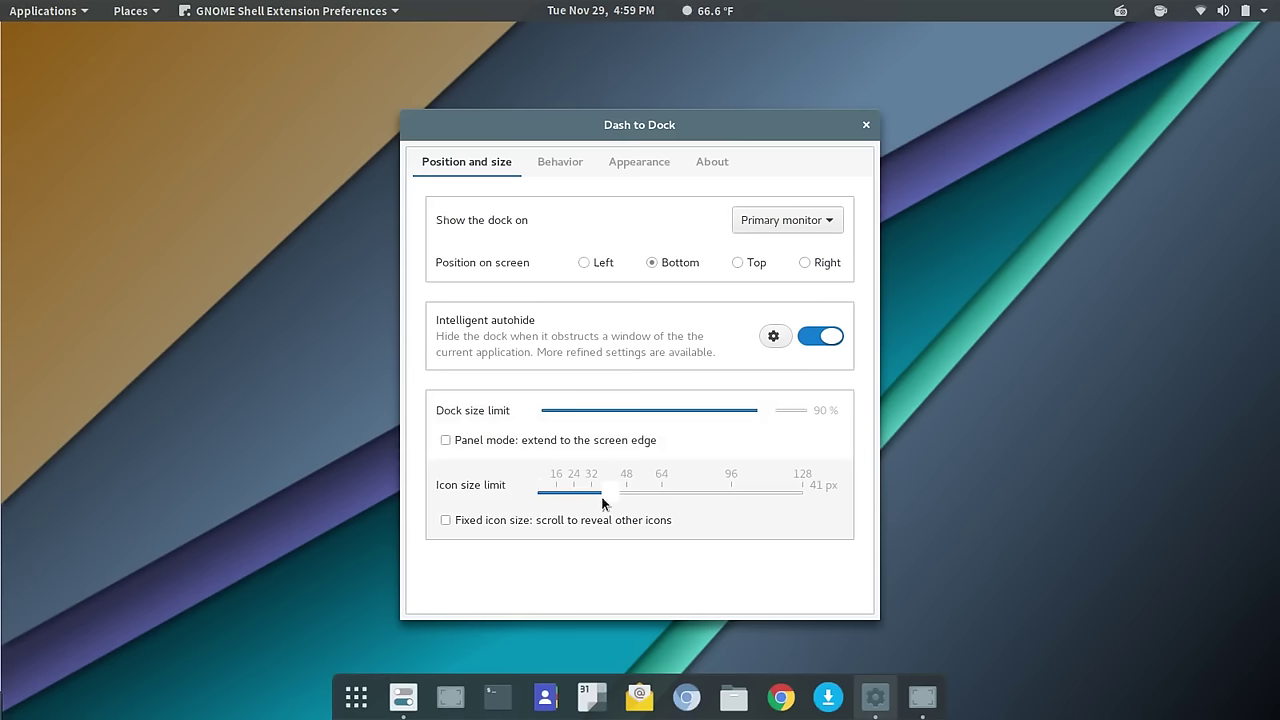
Step: Raise the icon size limit to 64 px, then lower it to 42 px
{"action": "left_click_drag", "start_coordinate": [610, 492], "coordinate": [691, 497]}
{"action": "left_click", "coordinate": [661, 491]}
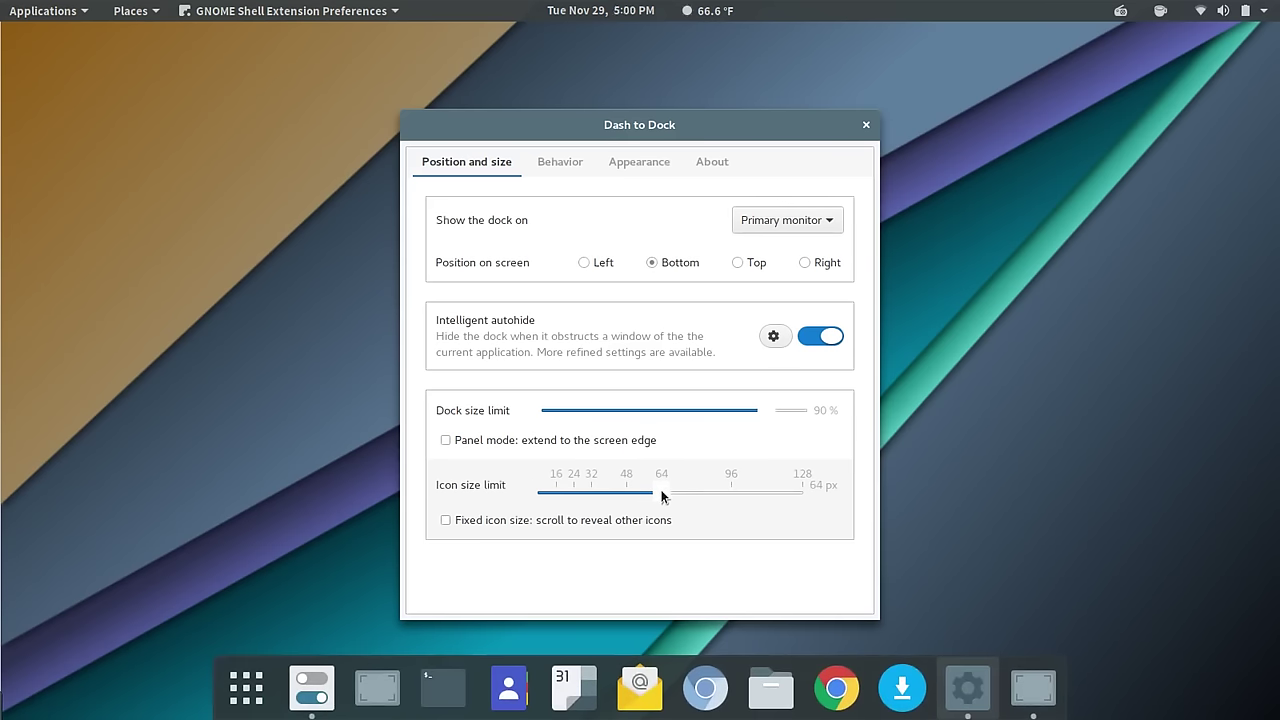
{"action": "left_click_drag", "start_coordinate": [661, 494], "coordinate": [614, 491]}
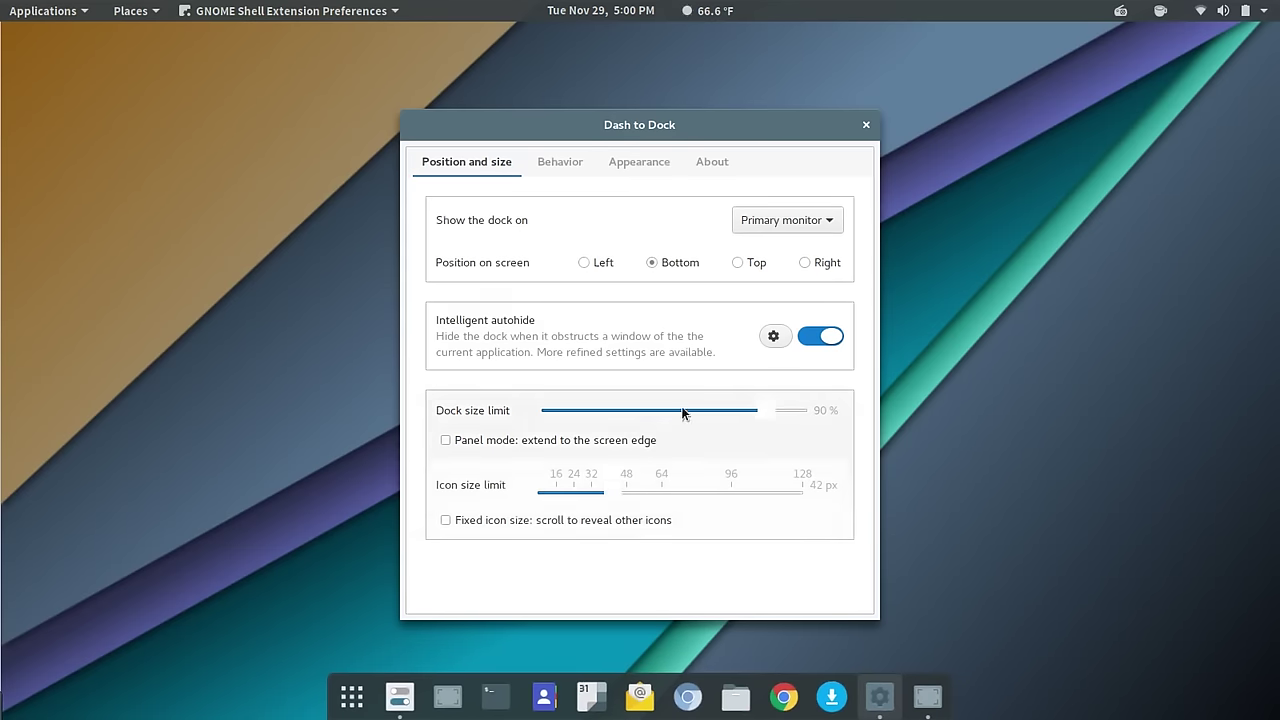
Step: On the Behavior tab, scroll over the dock to switch workspaces down and back up
{"action": "left_click", "coordinate": [562, 164]}
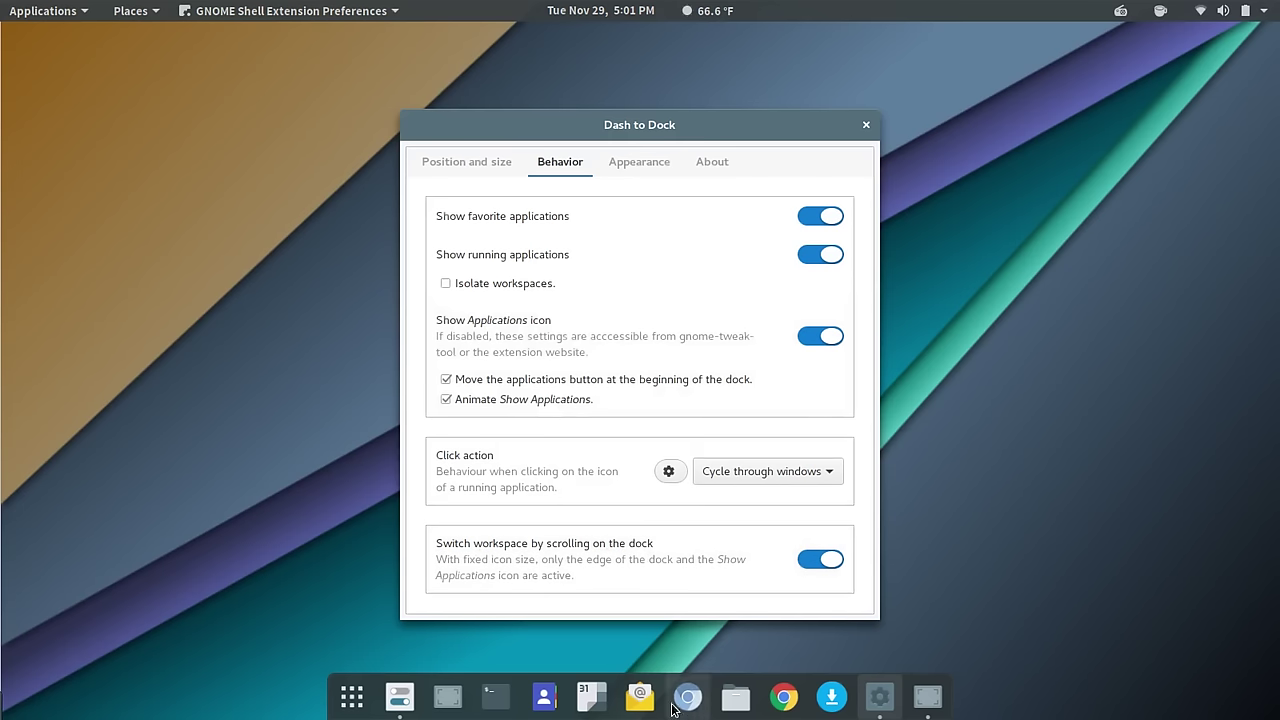
{"action": "scroll", "coordinate": [657, 692], "scroll_direction": "down", "scroll_amount": 1}
{"action": "scroll", "coordinate": [657, 692], "scroll_direction": "up", "scroll_amount": 1}
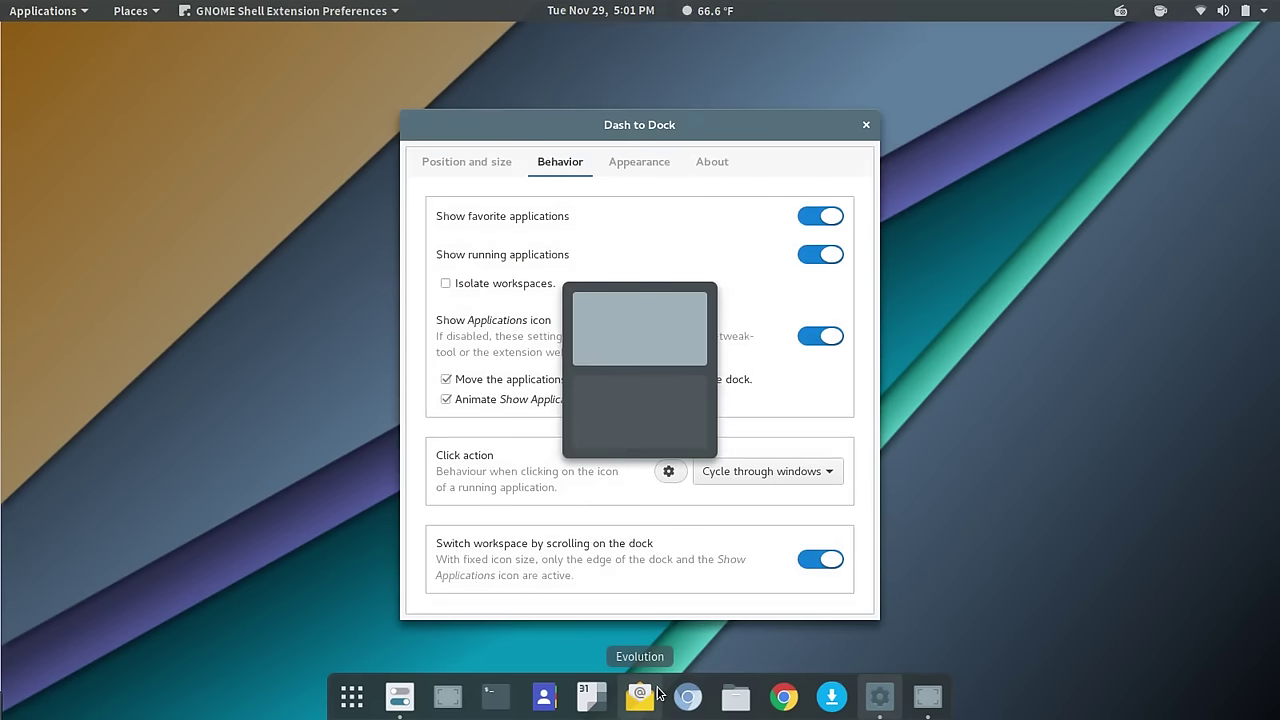
{"action": "scroll", "coordinate": [657, 692], "scroll_direction": "down", "scroll_amount": 1}
{"action": "scroll", "coordinate": [657, 692], "scroll_direction": "up", "scroll_amount": 1}
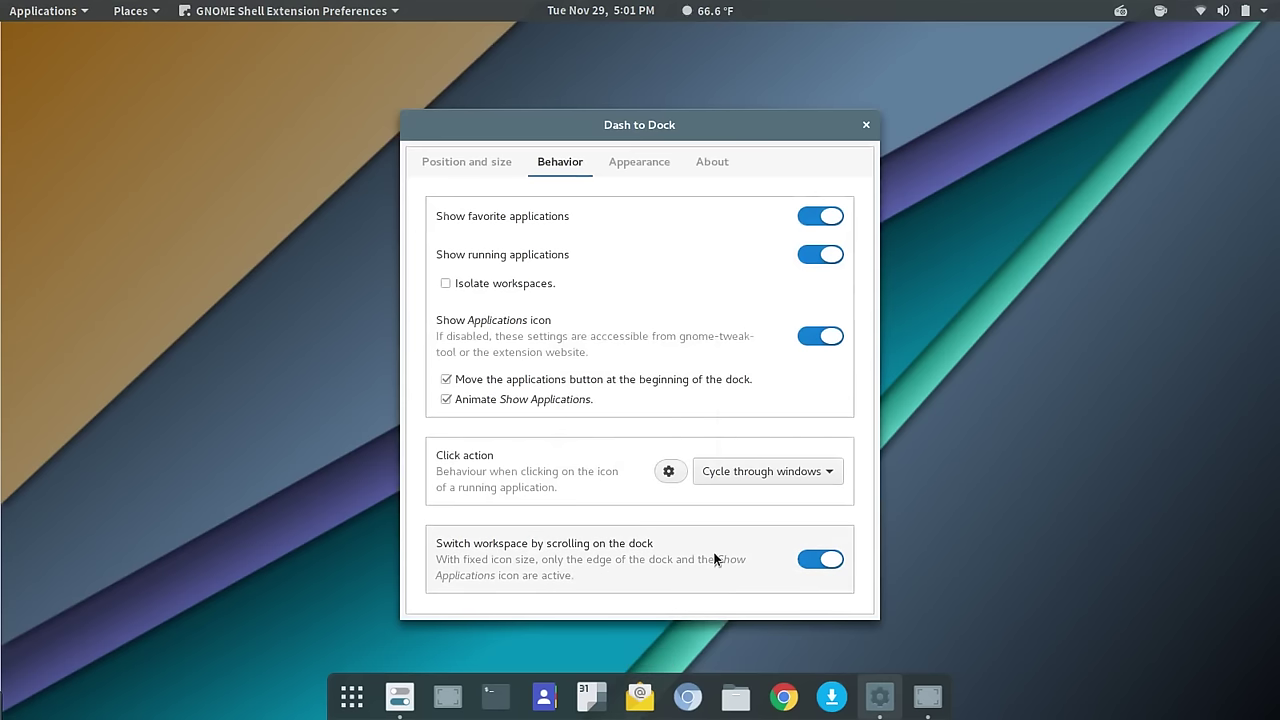
Step: On the Appearance tab, try the built-in theme and dash shrinking, leaving the theme off and the dash shrunk
{"action": "left_click", "coordinate": [636, 163]}
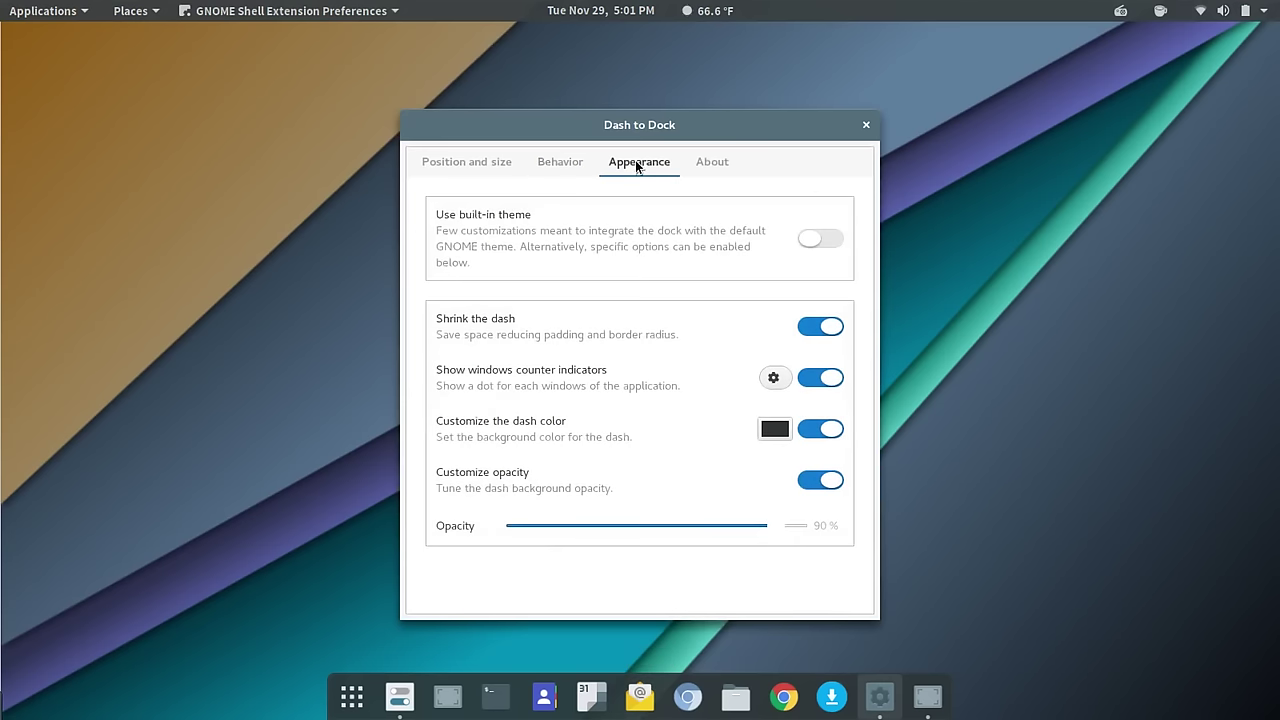
{"action": "left_click", "coordinate": [827, 241]}
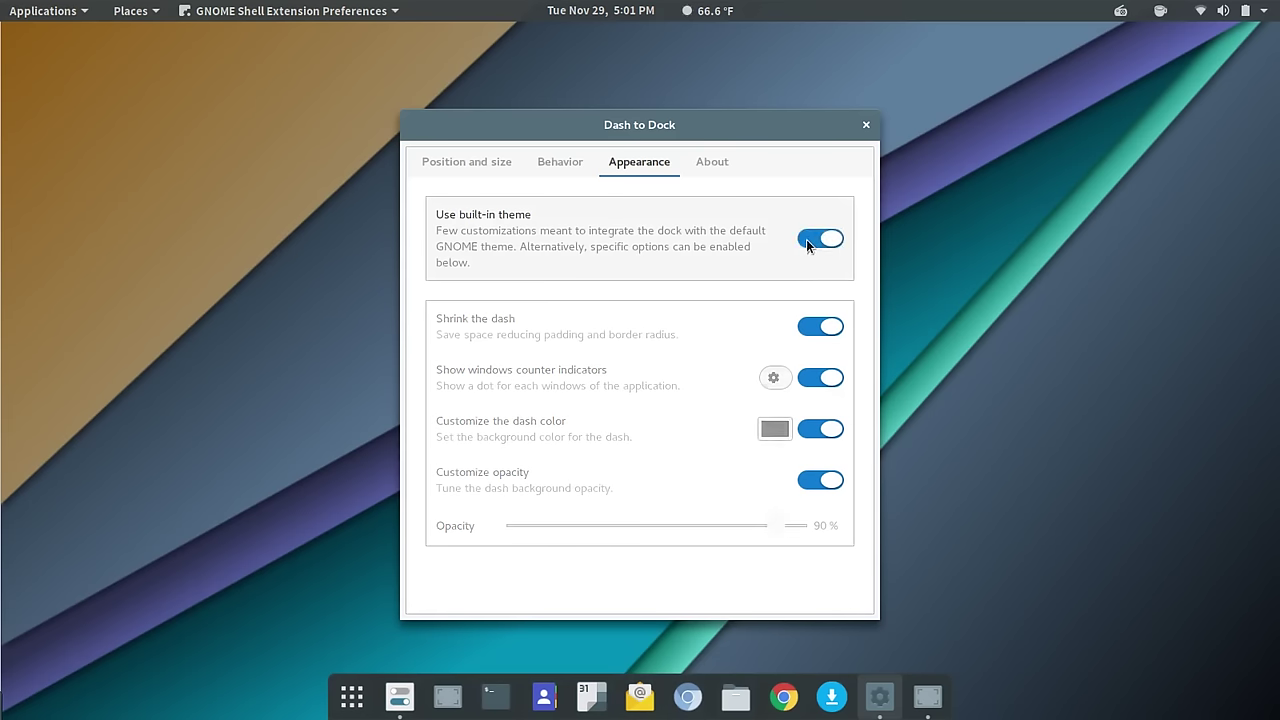
{"action": "left_click", "coordinate": [808, 245]}
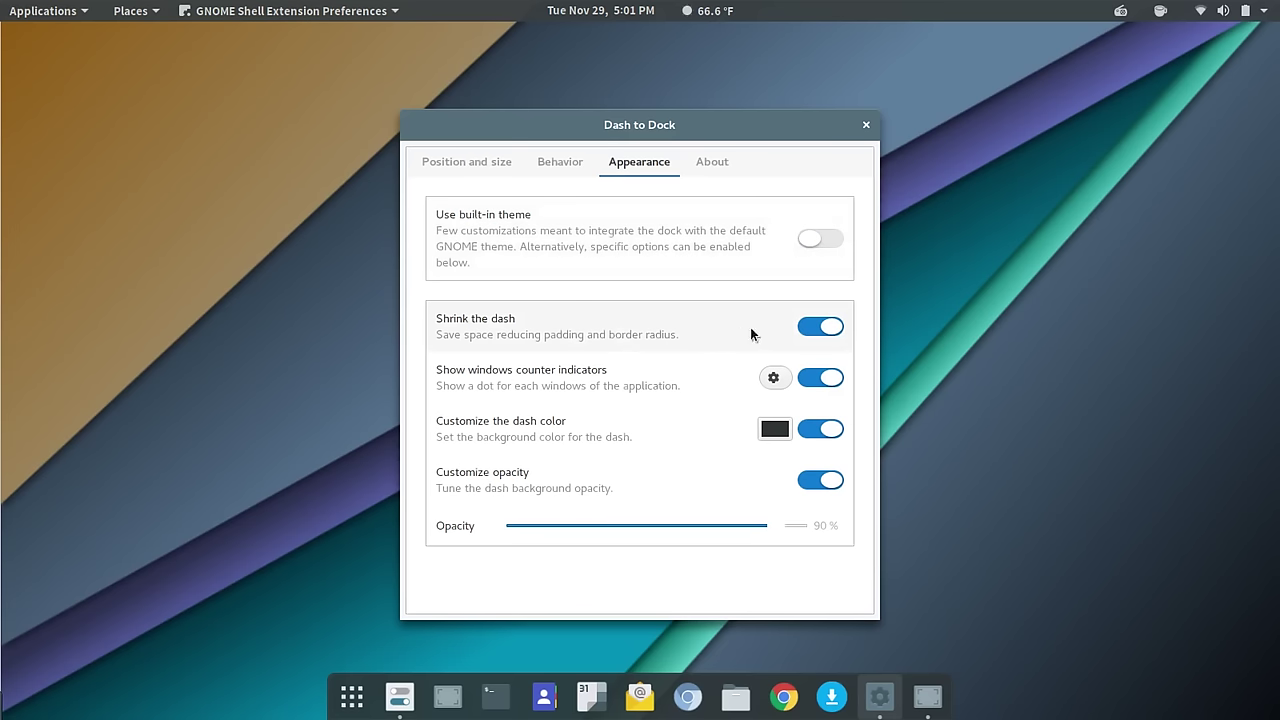
{"action": "left_click", "coordinate": [813, 335]}
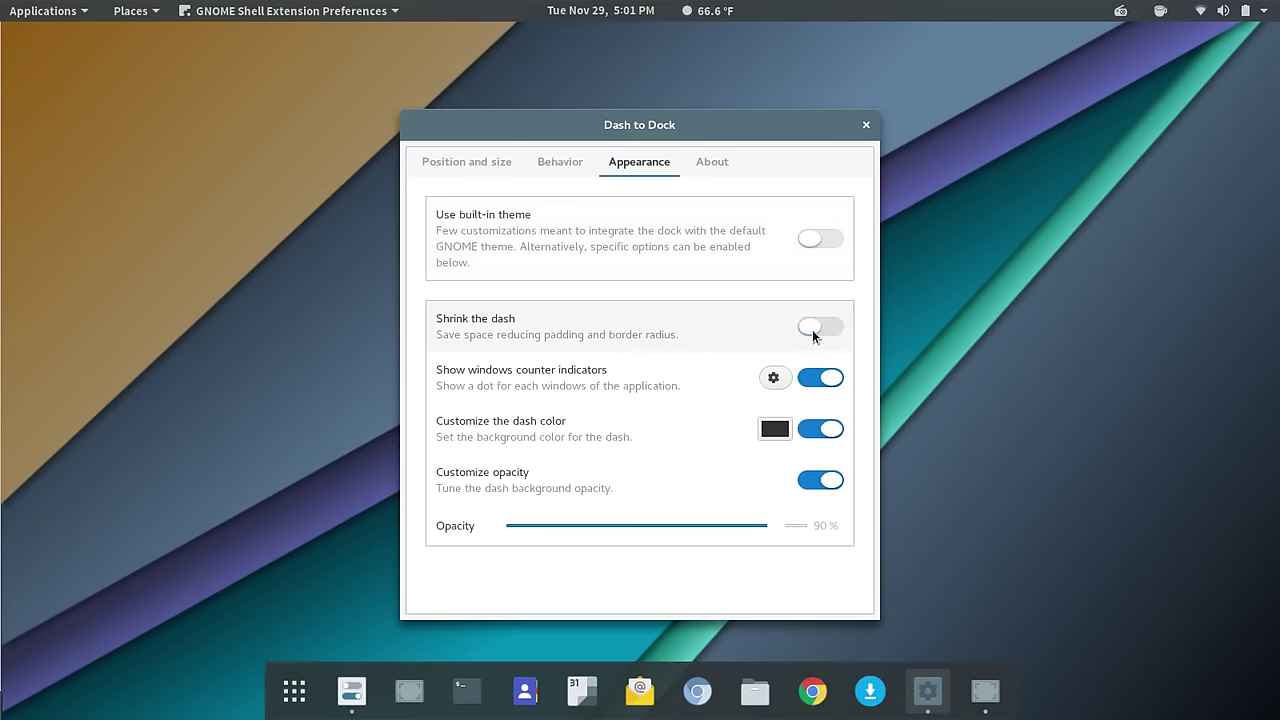
{"action": "left_click", "coordinate": [812, 335]}
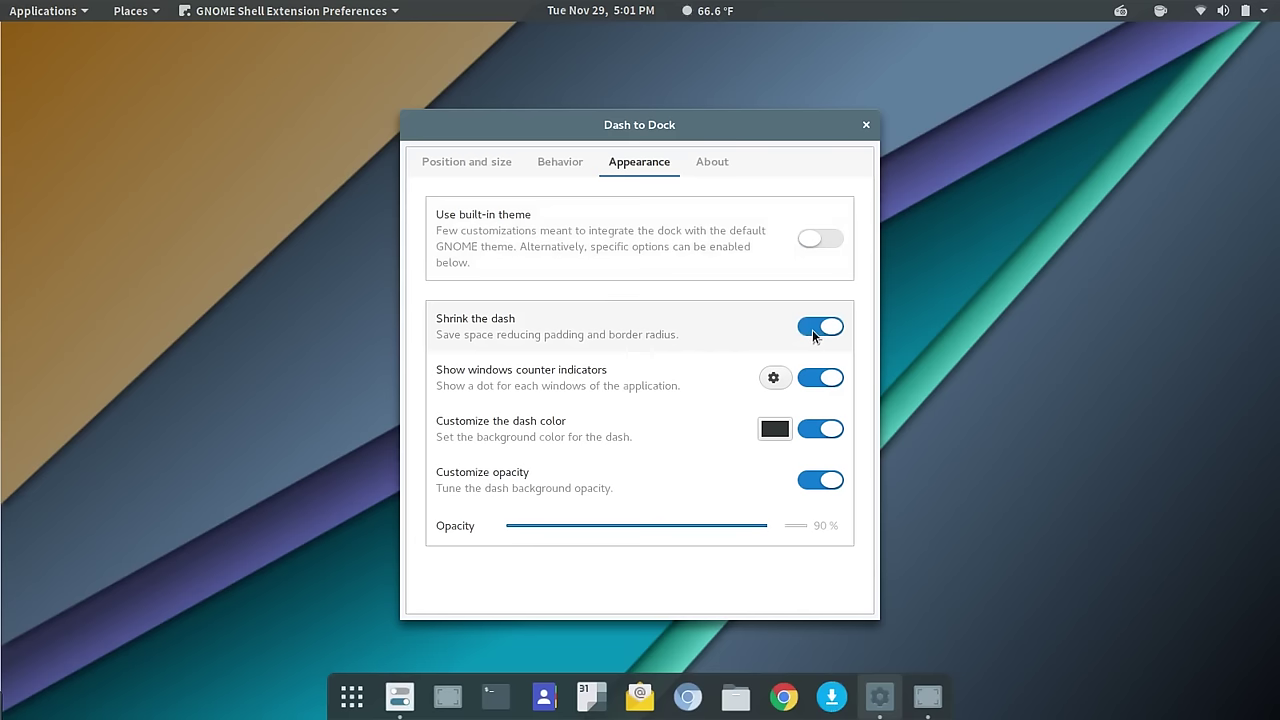
{"action": "left_click", "coordinate": [813, 335]}
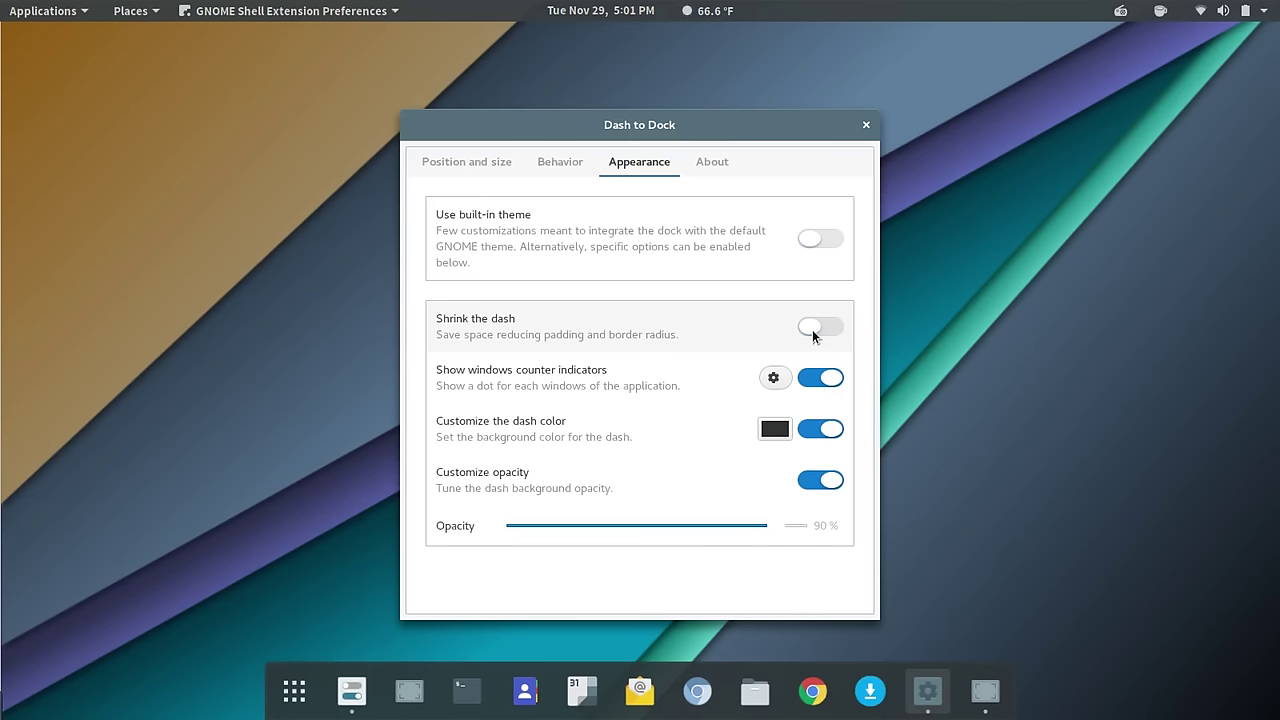
{"action": "left_click", "coordinate": [812, 335]}
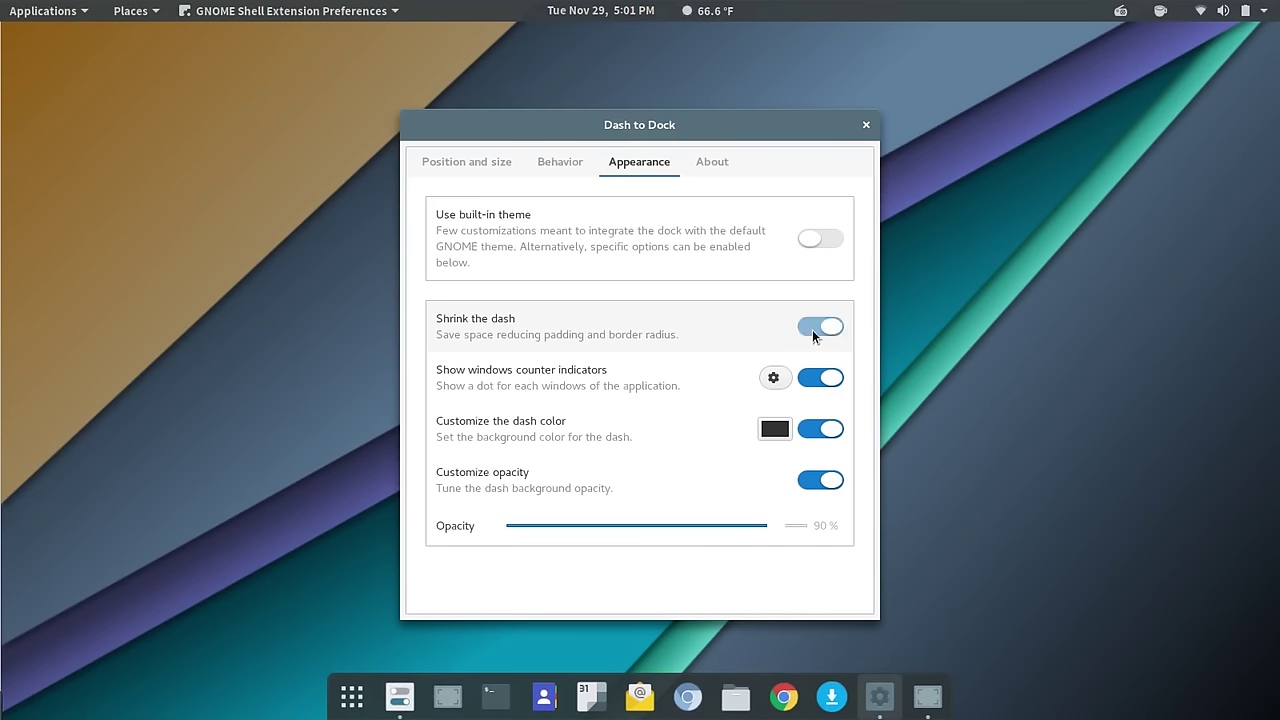
Step: Turn off the custom dash colour, settle dock opacity at about 91%, and close Dash to Dock preferences
{"action": "left_click", "coordinate": [810, 434]}
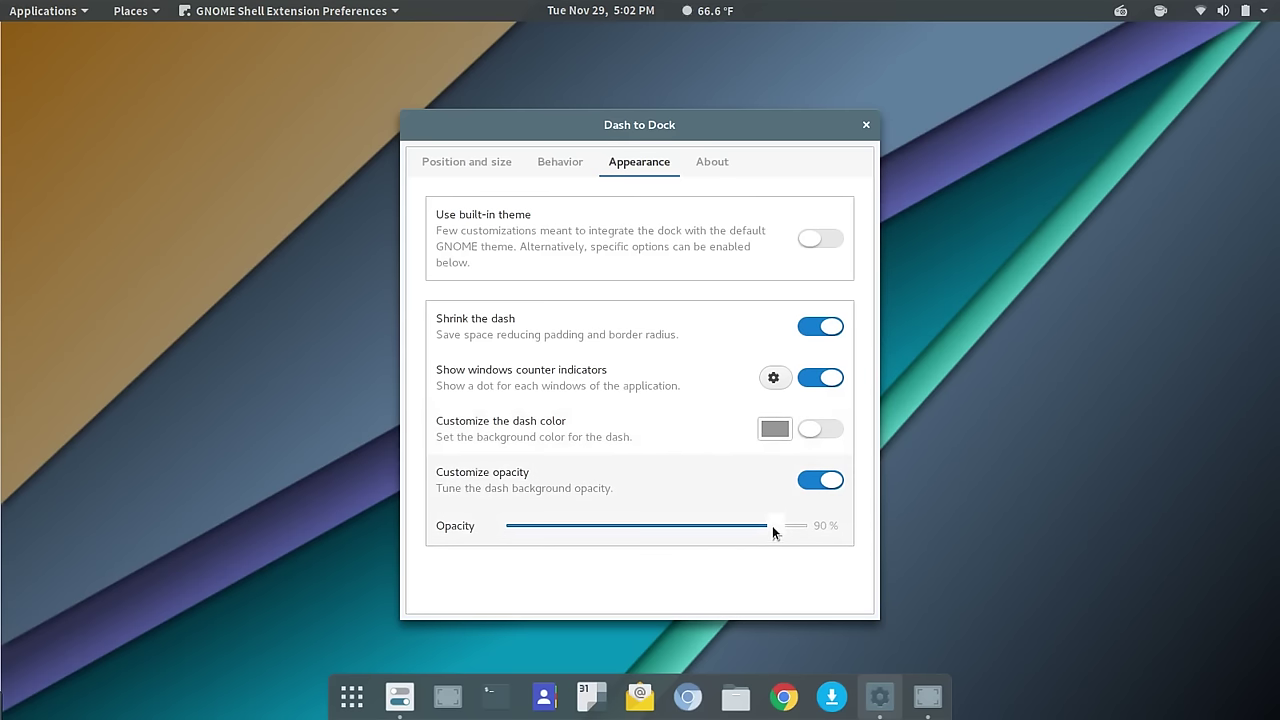
{"action": "left_click_drag", "start_coordinate": [772, 525], "coordinate": [816, 528]}
{"action": "left_click", "coordinate": [808, 481]}
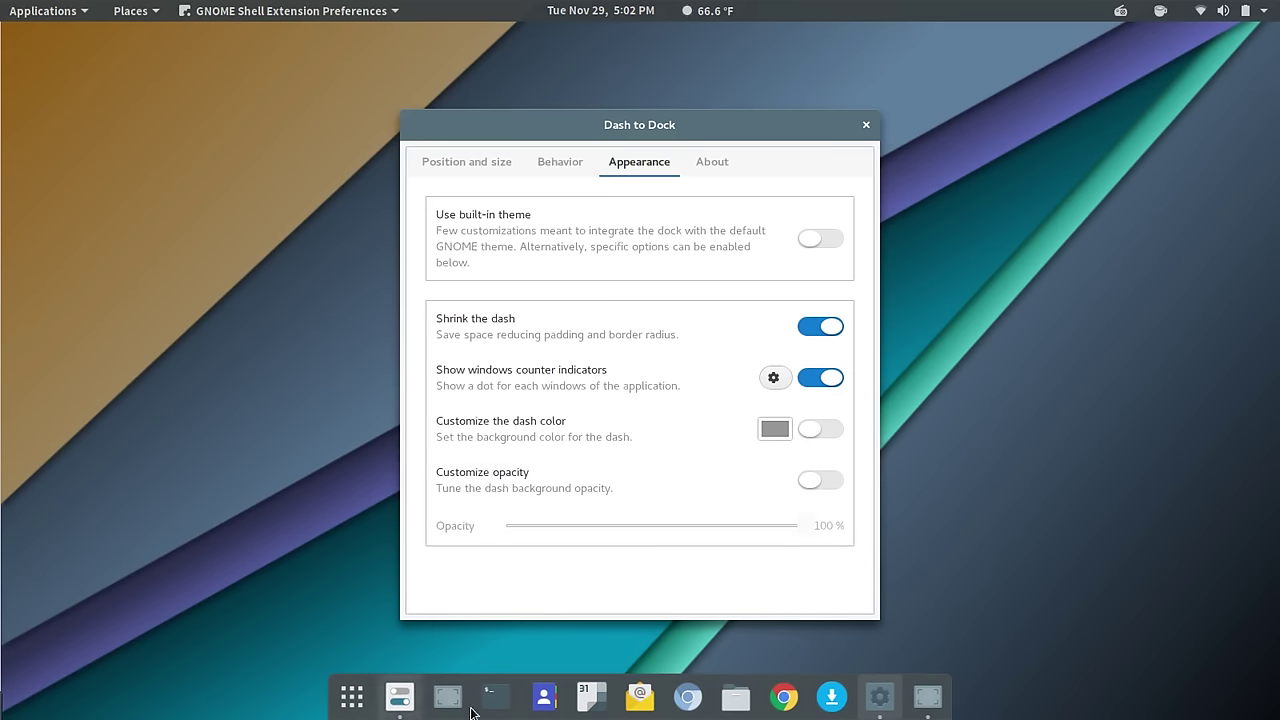
{"action": "left_click", "coordinate": [833, 481]}
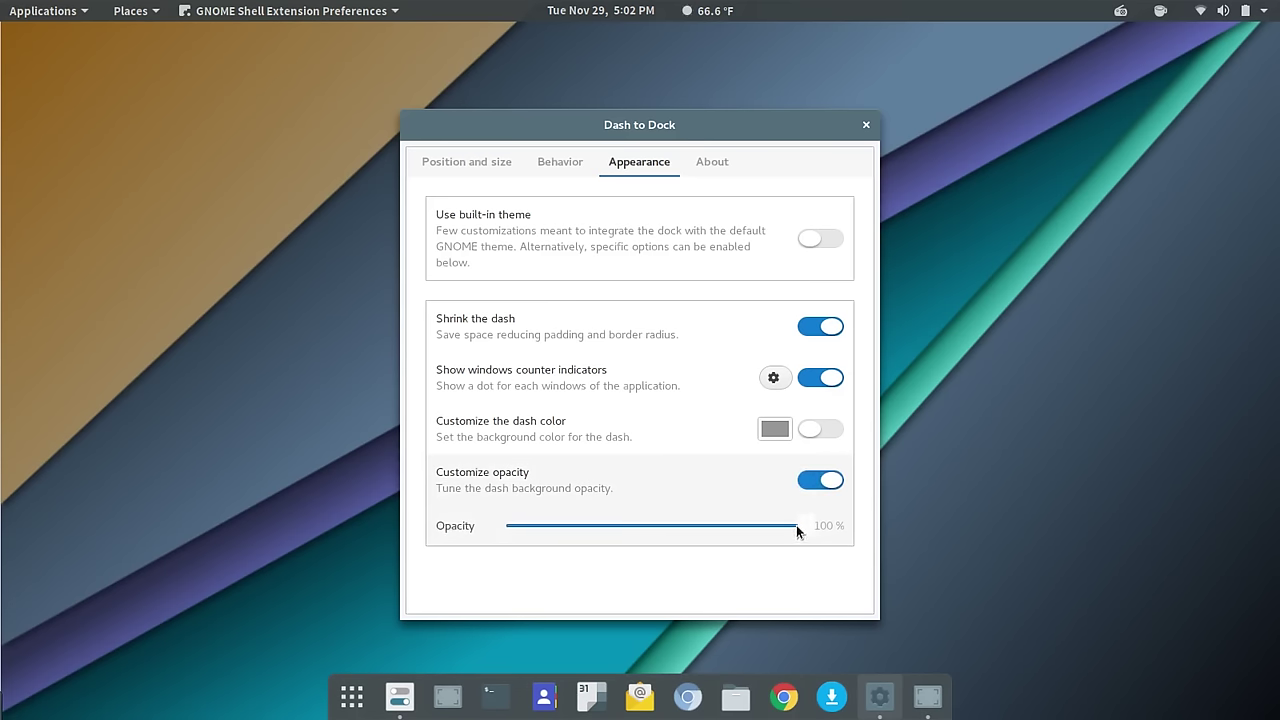
{"action": "left_click_drag", "start_coordinate": [796, 527], "coordinate": [749, 529]}
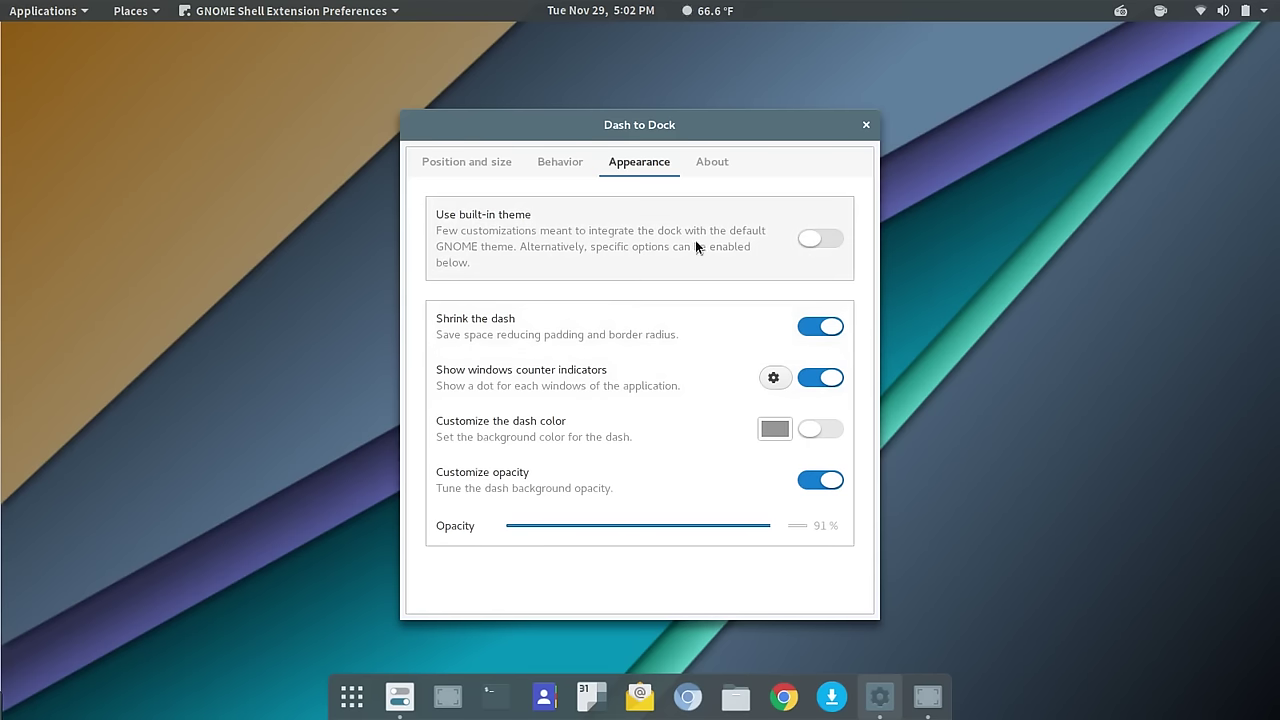
{"action": "left_click", "coordinate": [865, 127]}
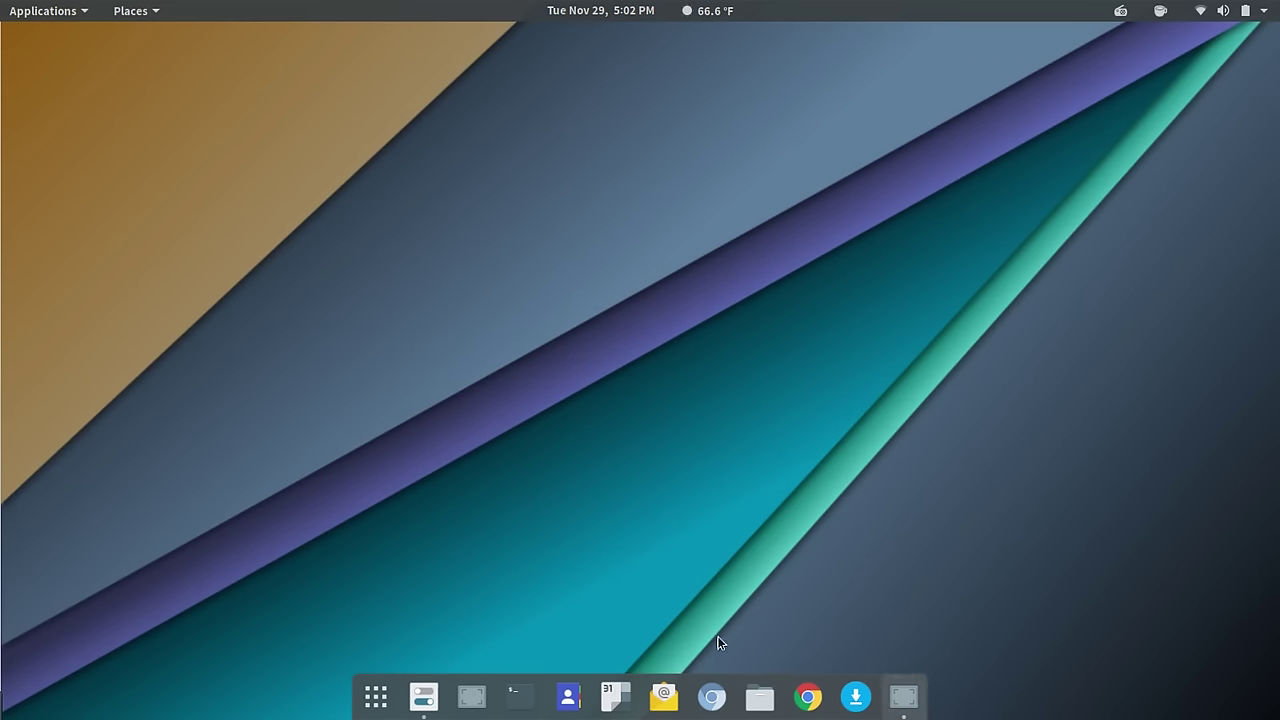
{"action": "left_click", "coordinate": [372, 698]}
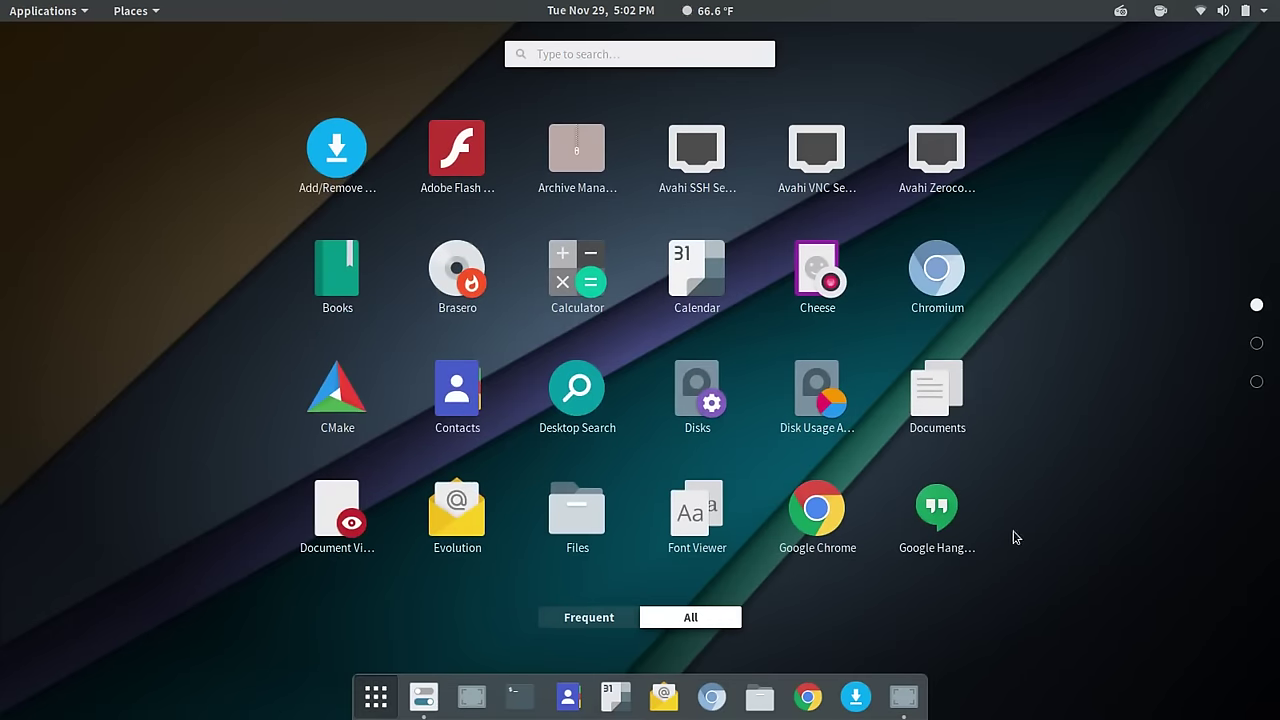
{"action": "scroll", "coordinate": [1122, 408], "scroll_direction": "down", "scroll_amount": 1}
{"action": "scroll", "coordinate": [1122, 408], "scroll_direction": "down", "scroll_amount": 1}
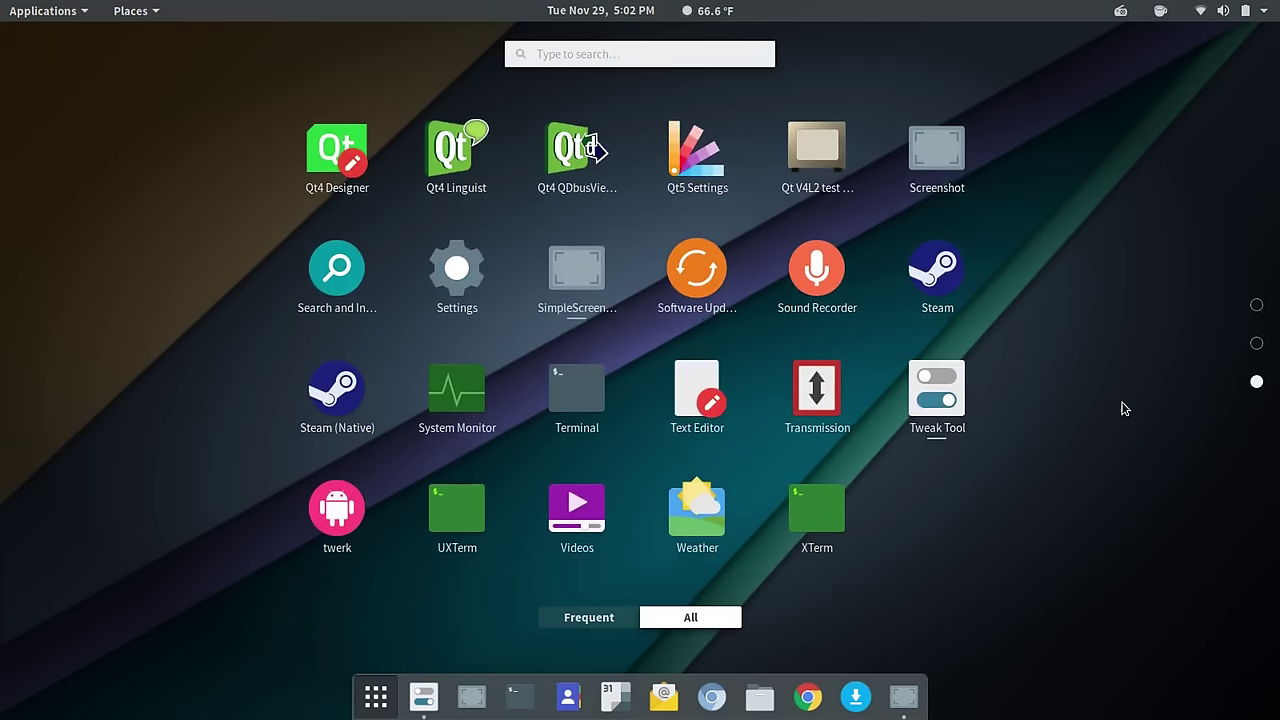
{"action": "scroll", "coordinate": [1122, 408], "scroll_direction": "up", "scroll_amount": 2}
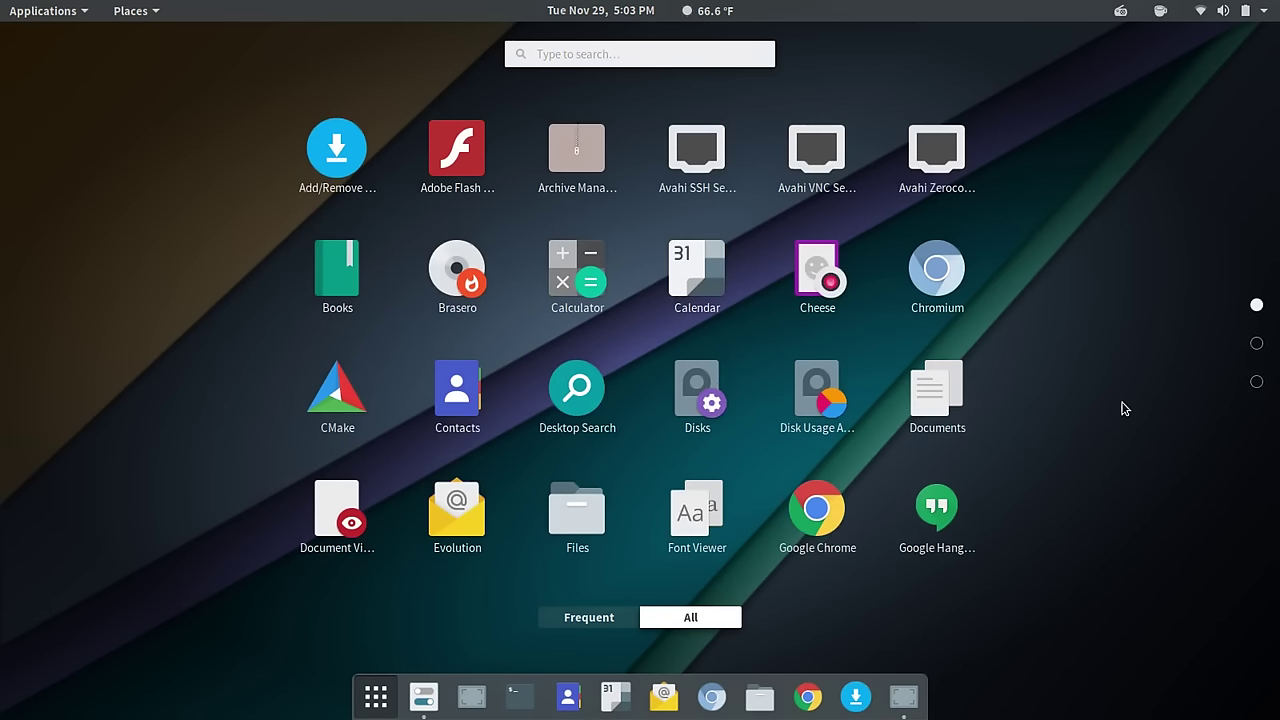
{"action": "scroll", "coordinate": [1118, 409], "scroll_direction": "down", "scroll_amount": 2}
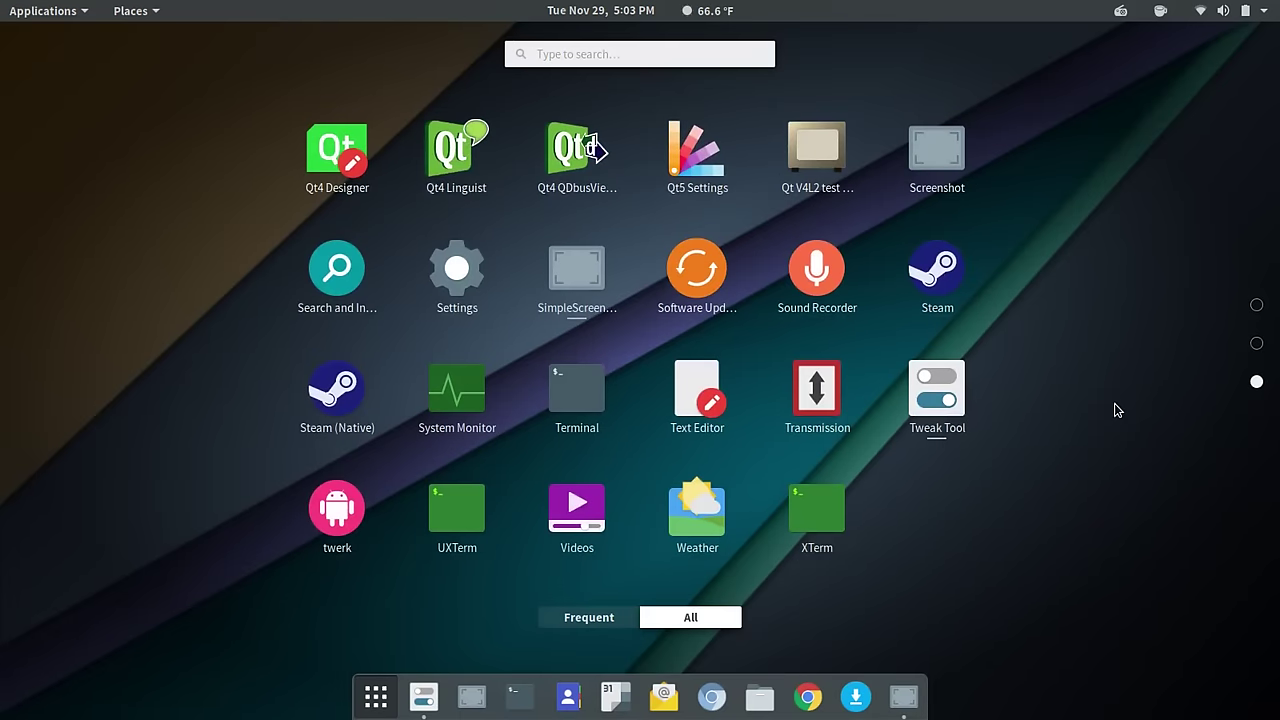
{"action": "scroll", "coordinate": [1118, 409], "scroll_direction": "up", "scroll_amount": 2}
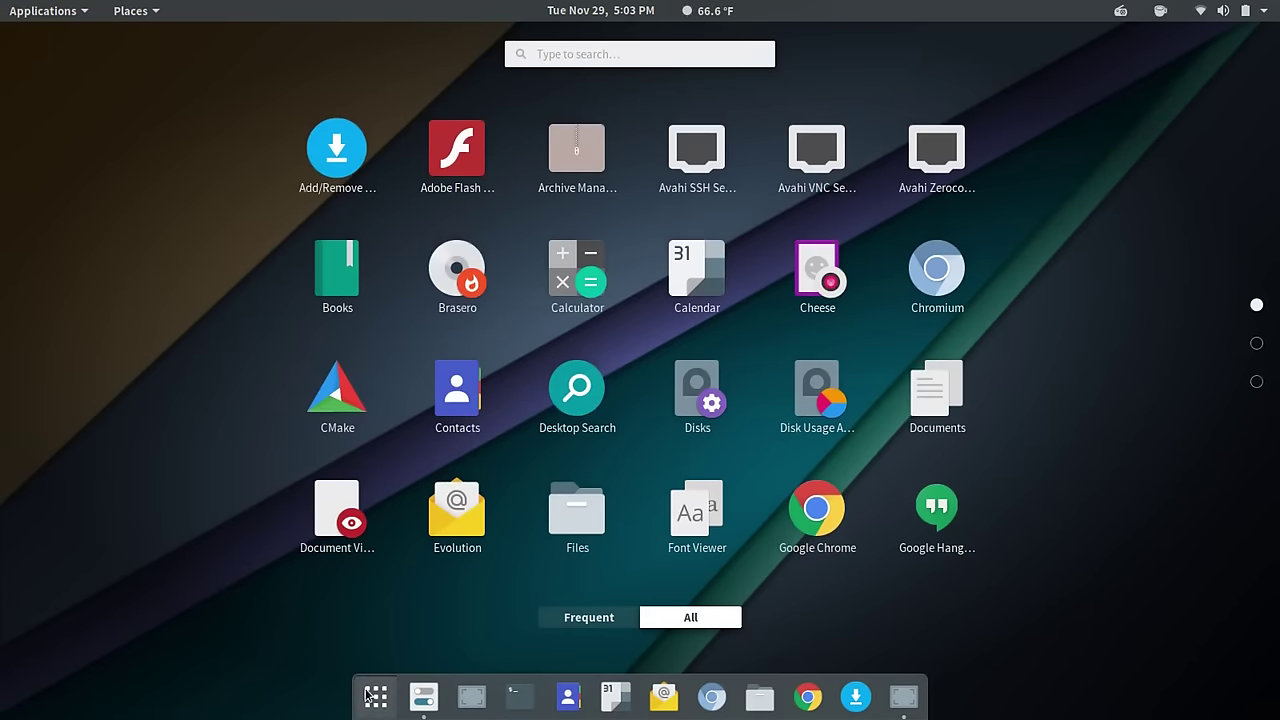
{"action": "left_click", "coordinate": [375, 696]}
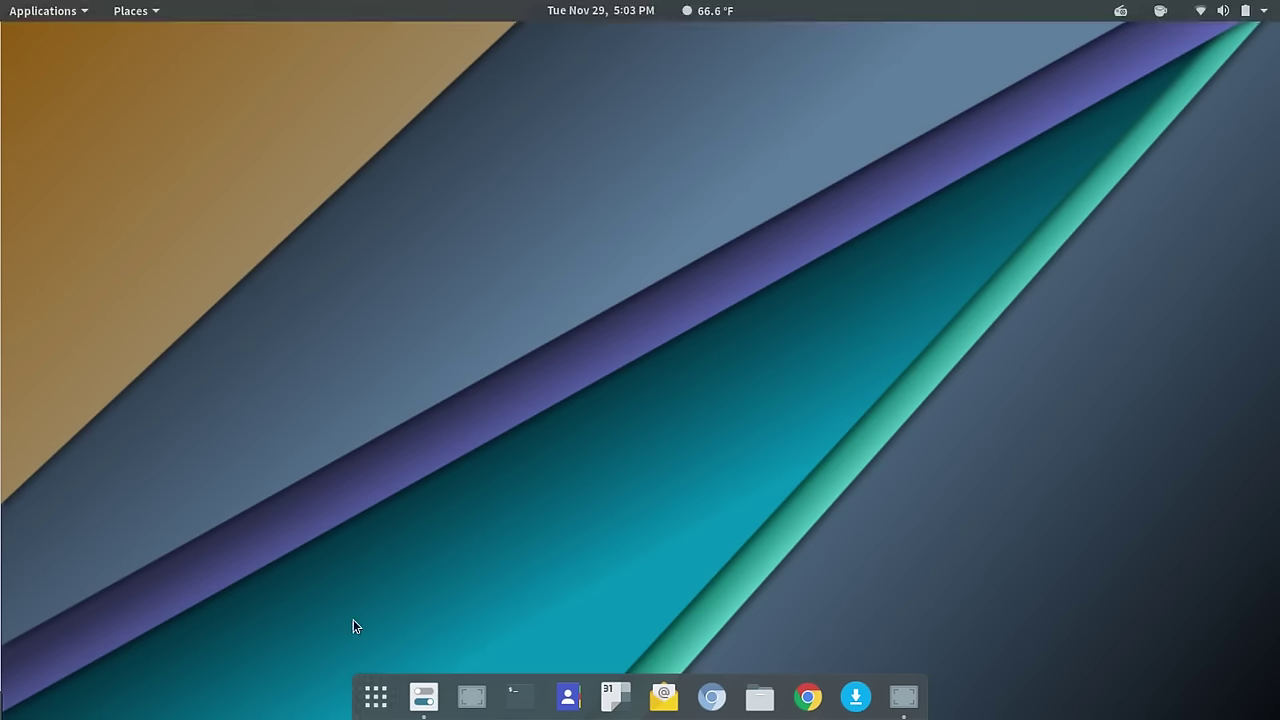
Step: Launch Tweaks from the dock and scroll down its Extensions list
{"action": "left_click", "coordinate": [423, 697]}
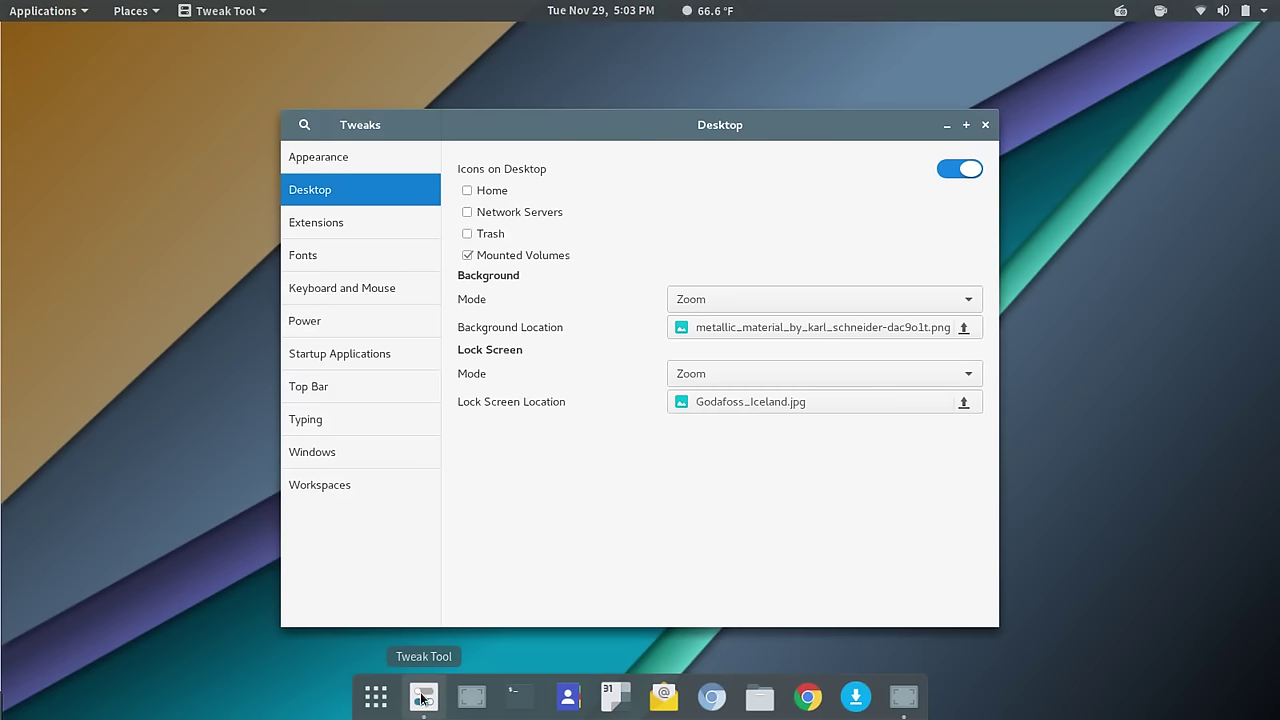
{"action": "left_click", "coordinate": [328, 228]}
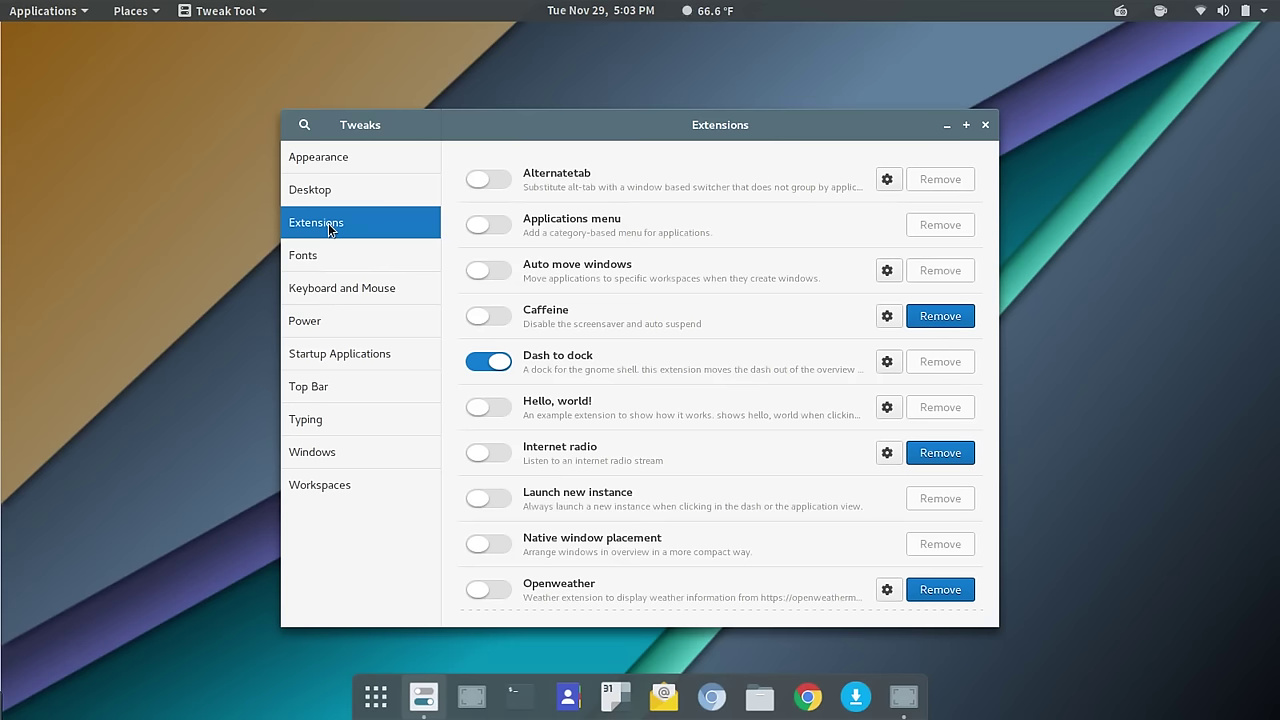
{"action": "scroll", "coordinate": [918, 262], "scroll_direction": "down", "scroll_amount": 5}
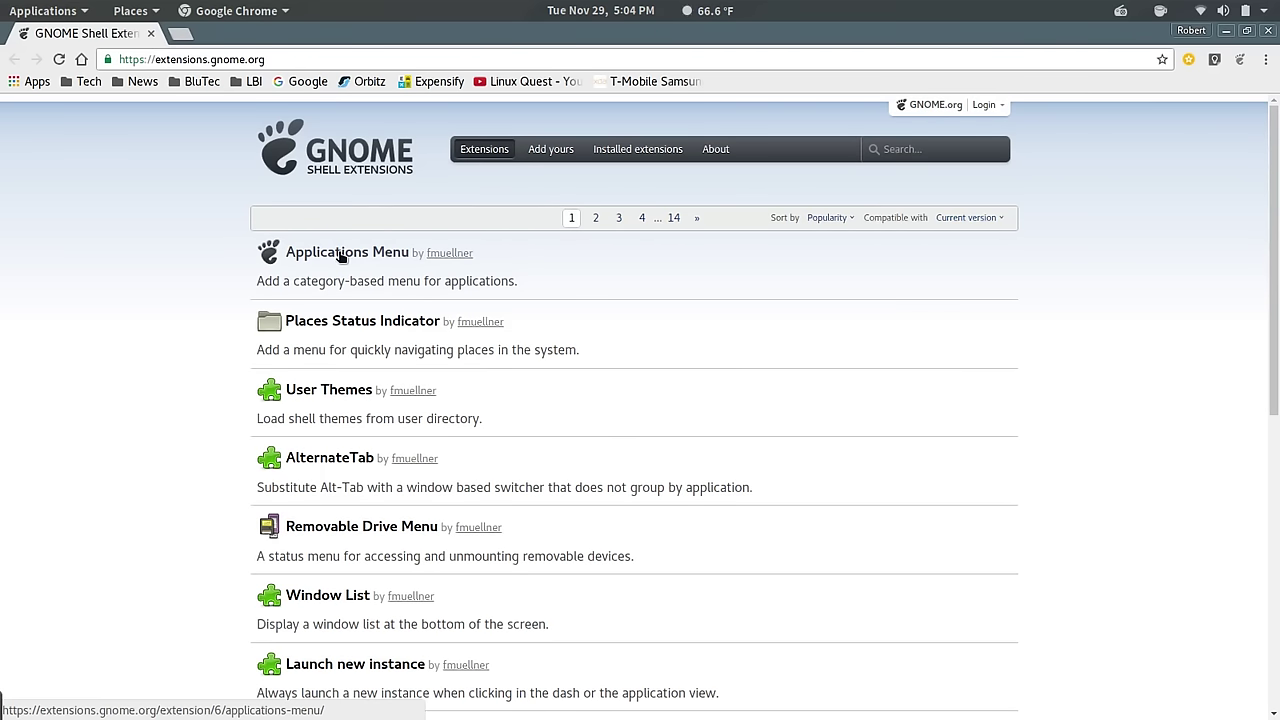
Step: Browse the extensions.gnome.org list and check the Sort by options, keeping Popularity
{"action": "scroll", "coordinate": [557, 364], "scroll_direction": "down", "scroll_amount": 3}
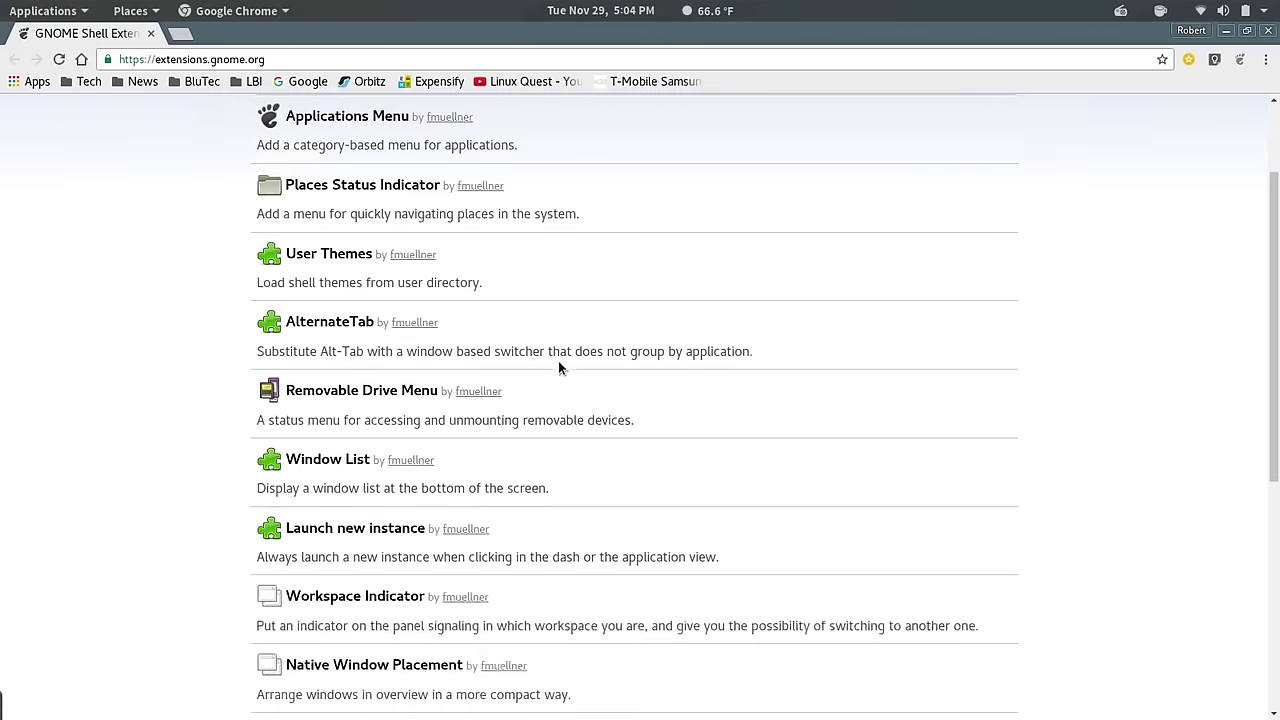
{"action": "scroll", "coordinate": [558, 362], "scroll_direction": "up", "scroll_amount": 3}
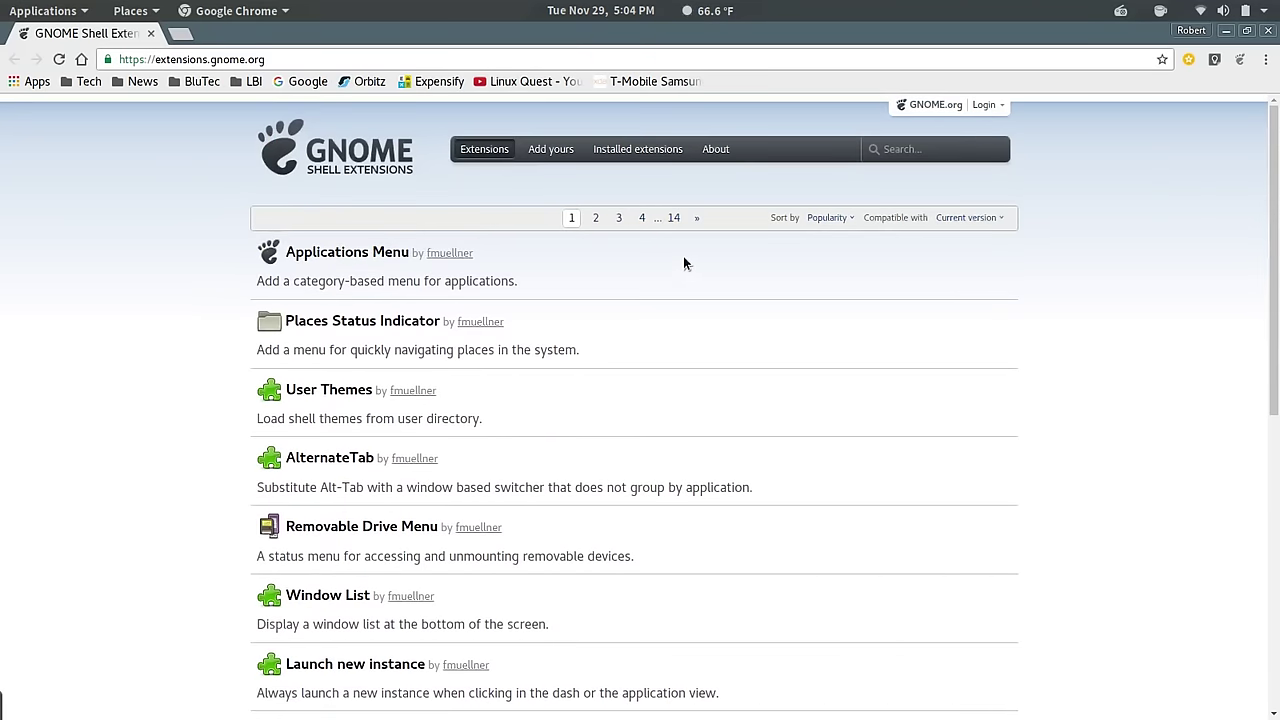
{"action": "scroll", "coordinate": [780, 350], "scroll_direction": "down", "scroll_amount": 6}
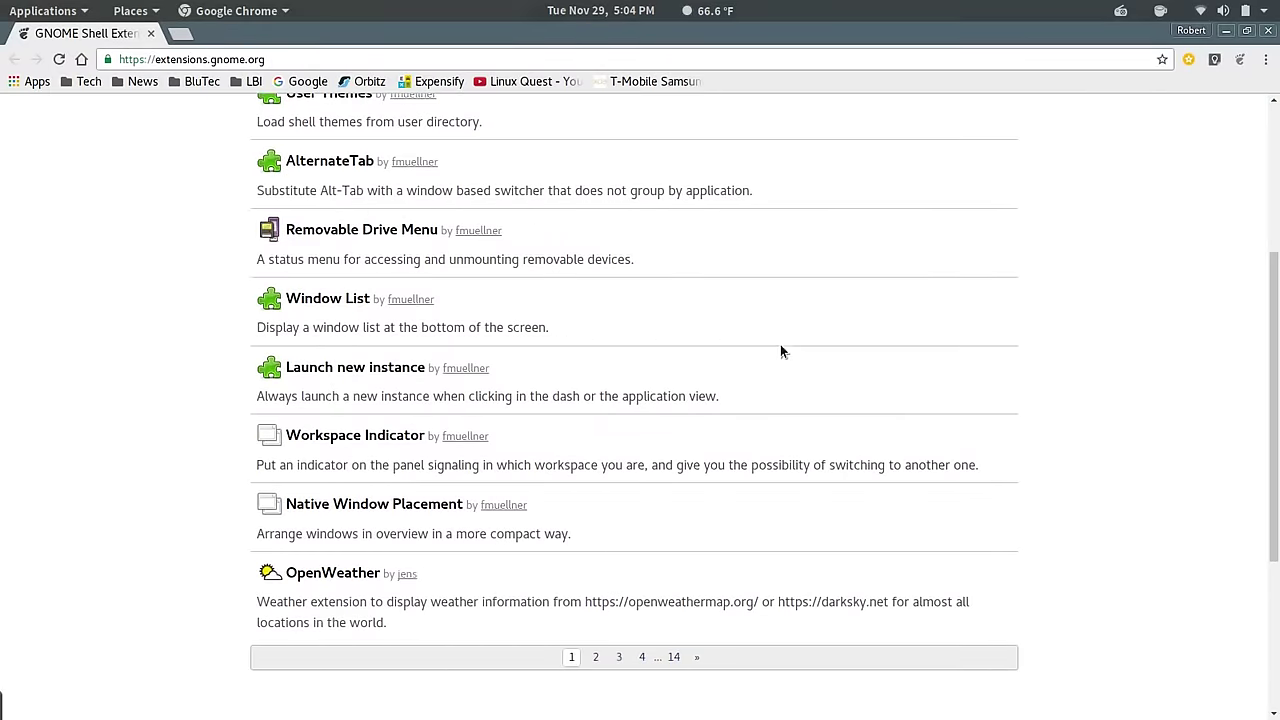
{"action": "scroll", "coordinate": [780, 352], "scroll_direction": "down", "scroll_amount": 3}
{"action": "scroll", "coordinate": [778, 358], "scroll_direction": "up", "scroll_amount": 8}
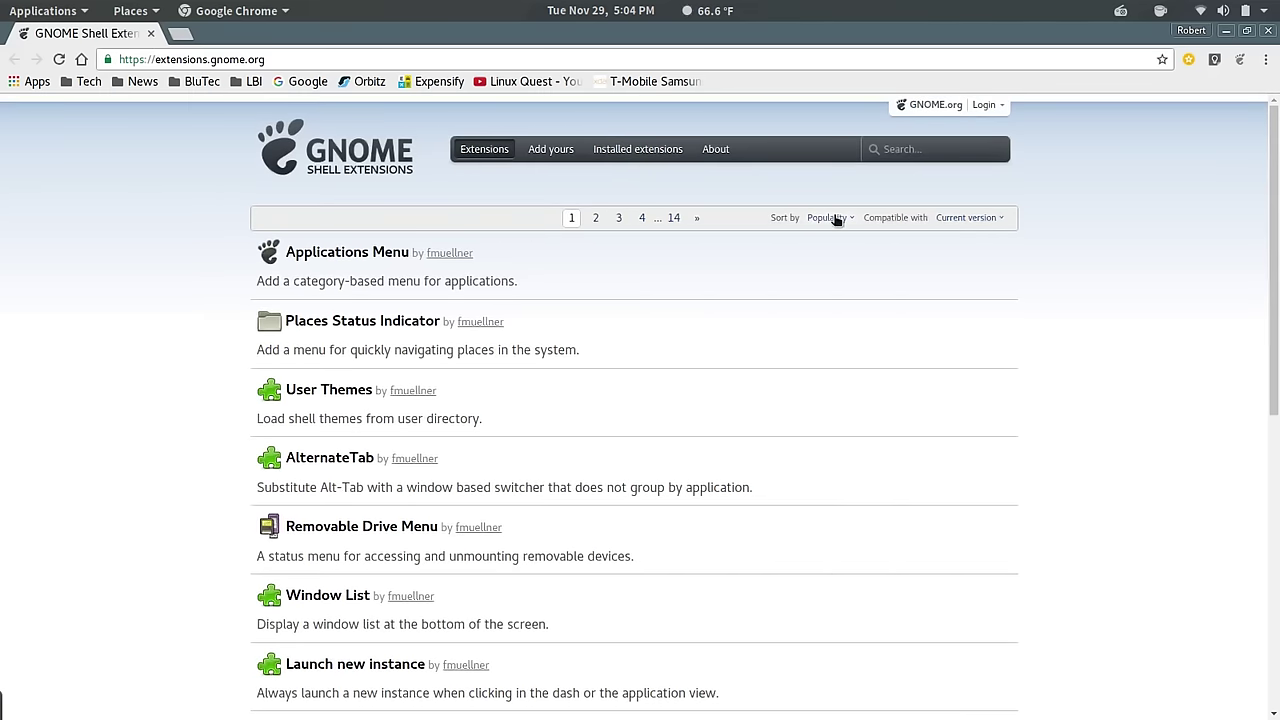
{"action": "left_click", "coordinate": [835, 219]}
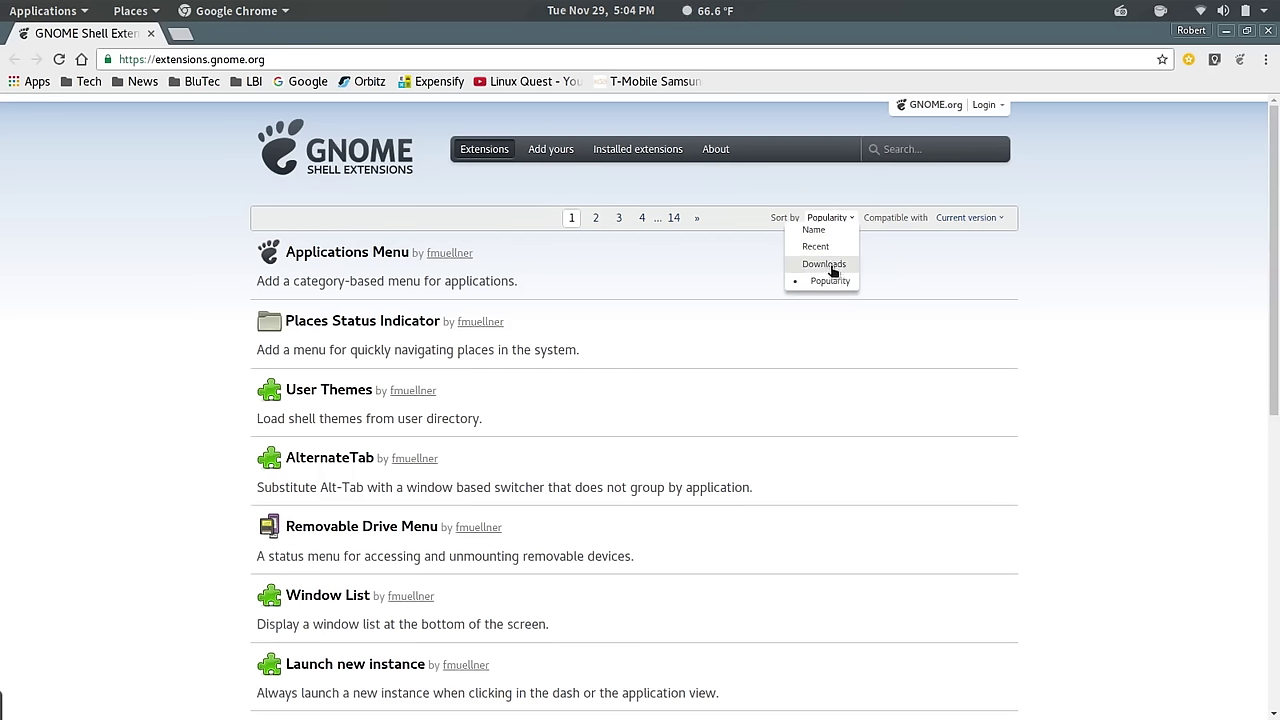
{"action": "left_click", "coordinate": [908, 262]}
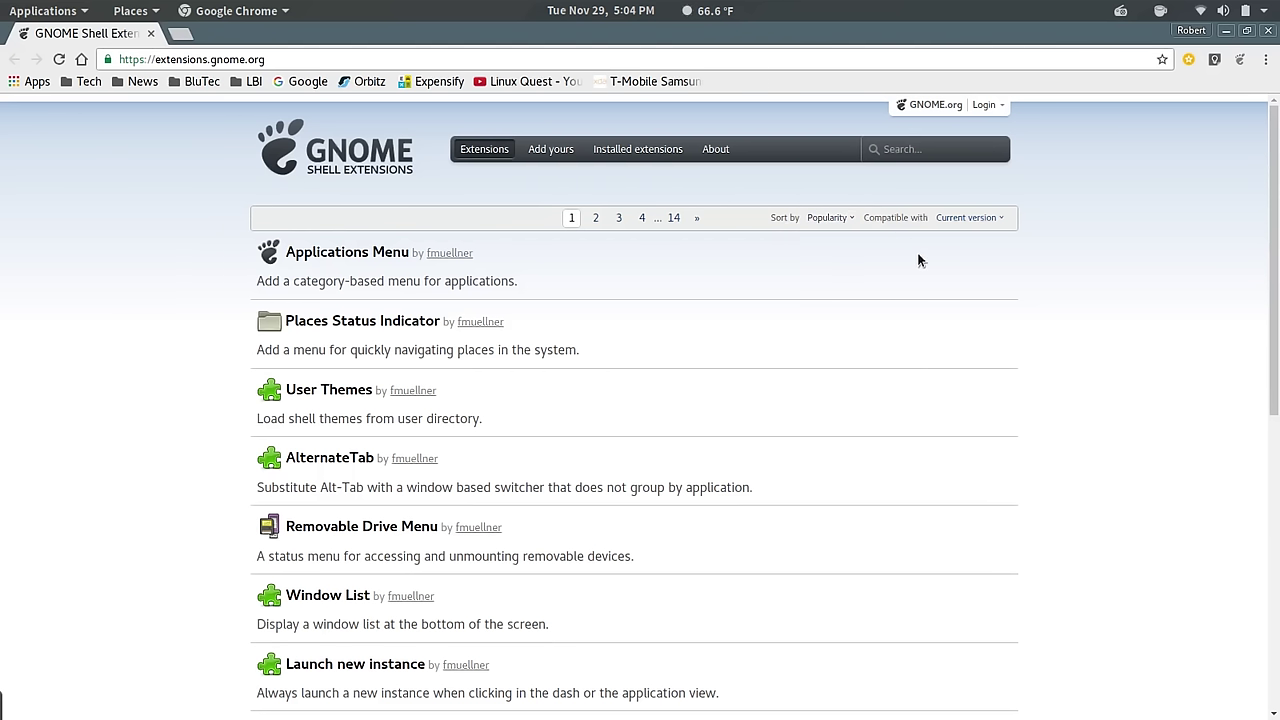
{"action": "left_click", "coordinate": [1264, 62]}
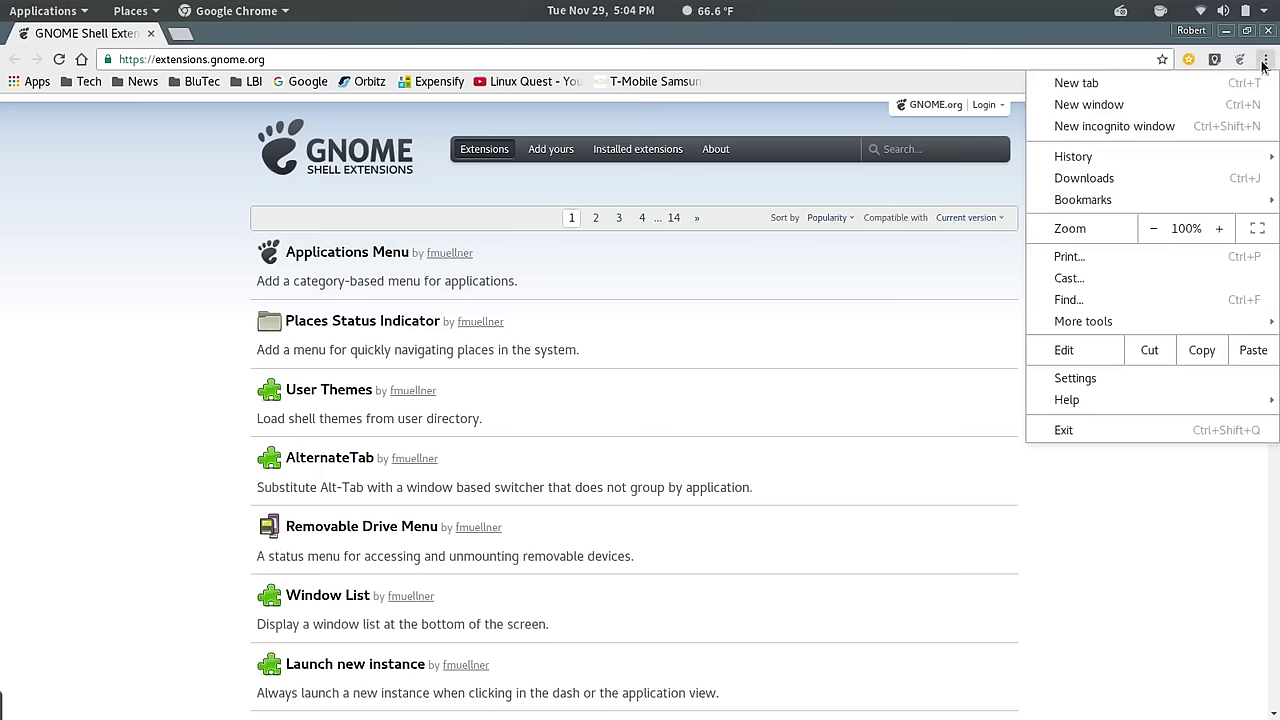
{"action": "left_click", "coordinate": [1093, 378]}
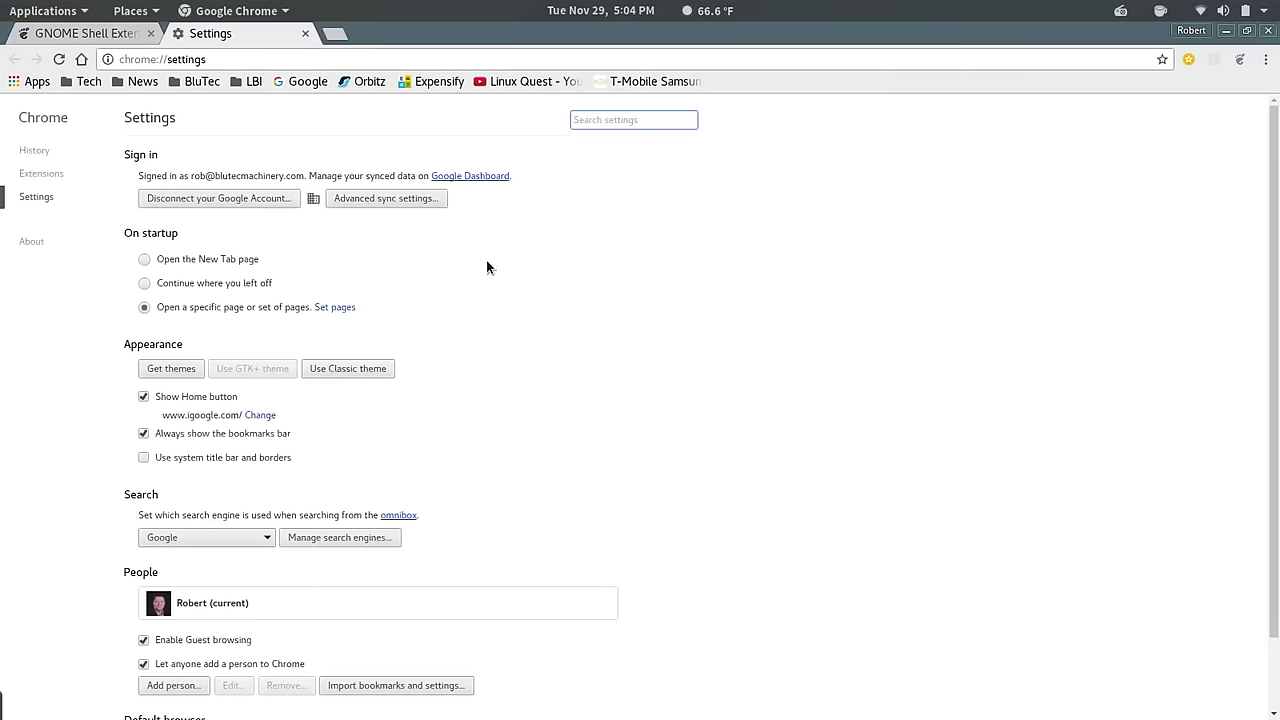
{"action": "left_click", "coordinate": [56, 175]}
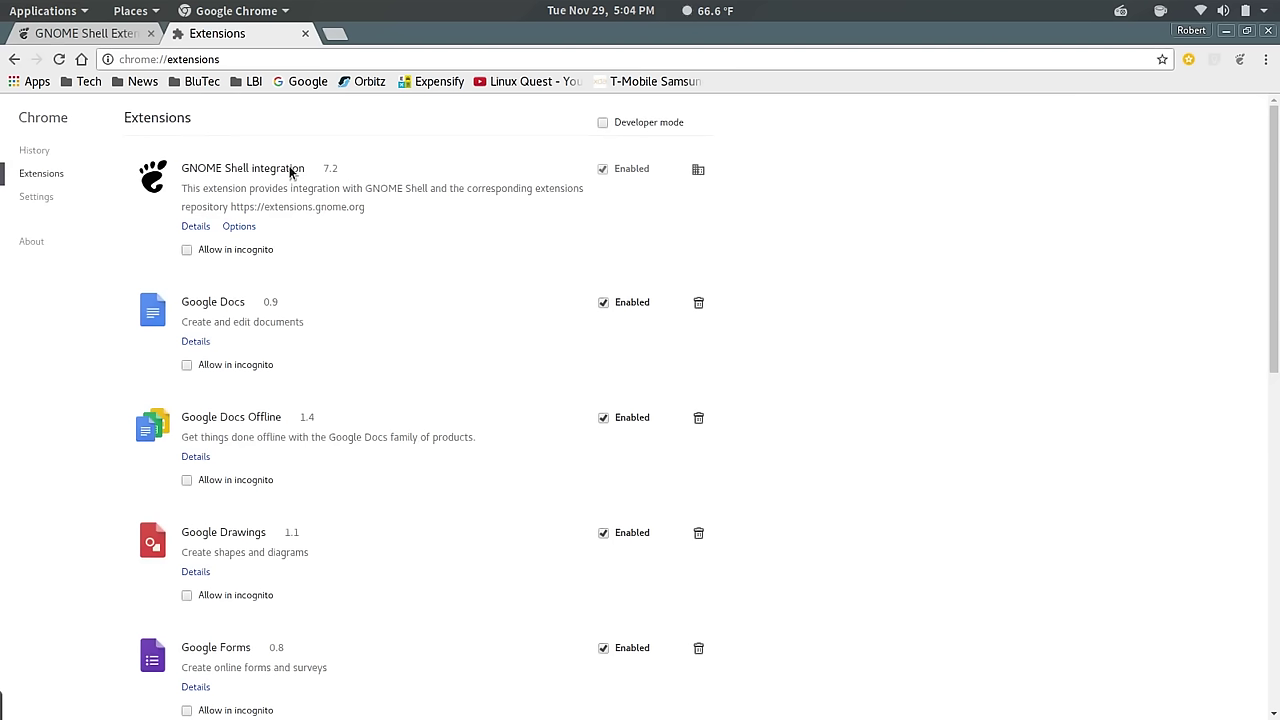
{"action": "left_click", "coordinate": [307, 35]}
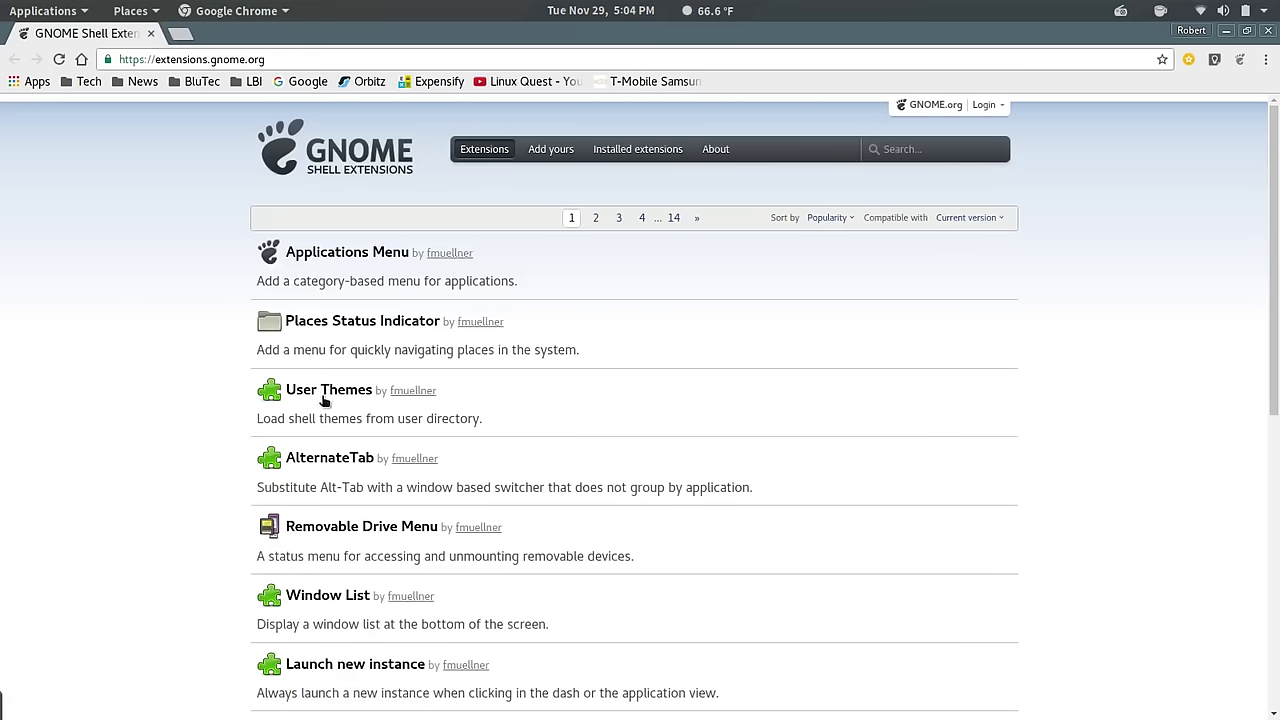
Step: Switch the Workspace Indicator extension ON from its extensions.gnome.org page
{"action": "scroll", "coordinate": [687, 380], "scroll_direction": "down", "scroll_amount": 3}
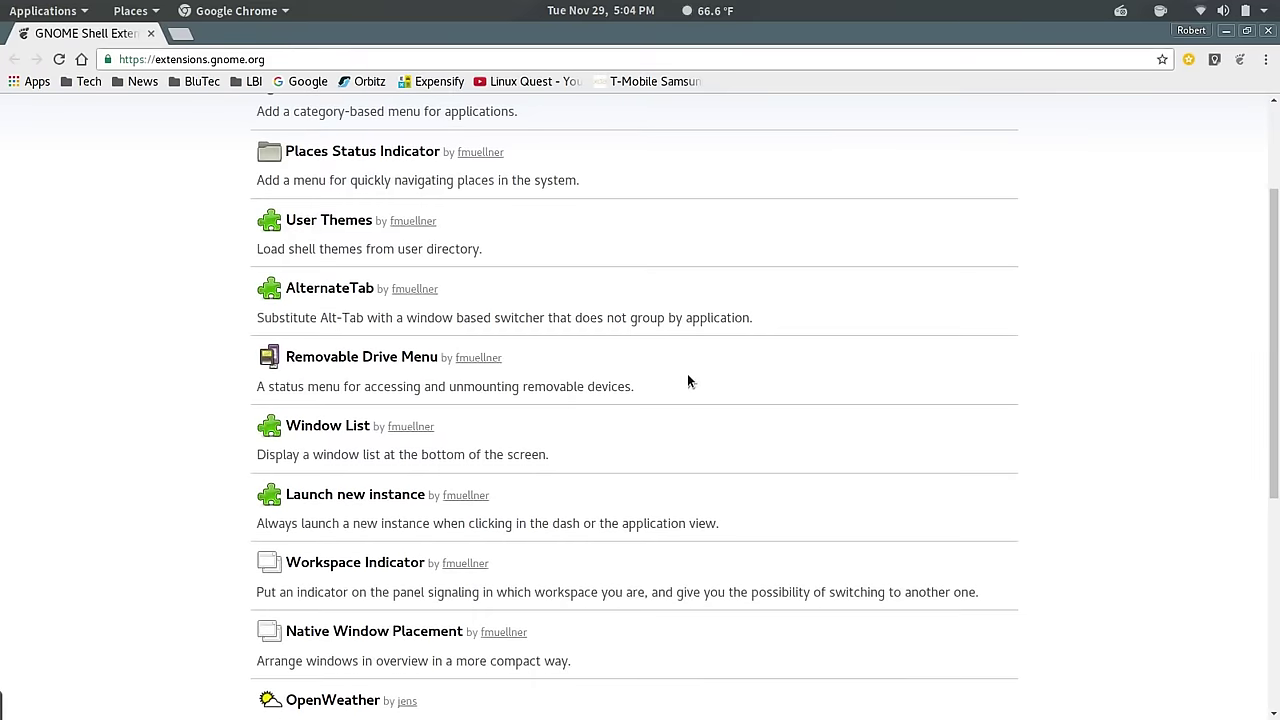
{"action": "scroll", "coordinate": [687, 380], "scroll_direction": "down", "scroll_amount": 3}
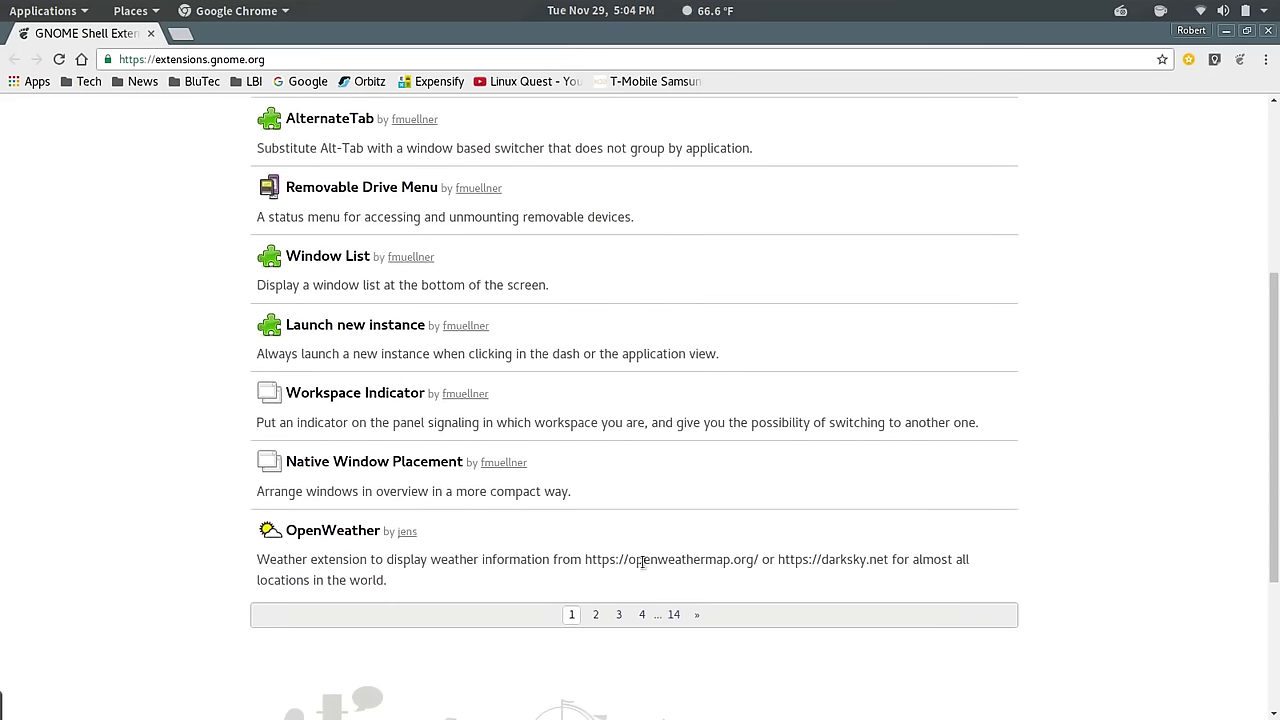
{"action": "left_click", "coordinate": [355, 395]}
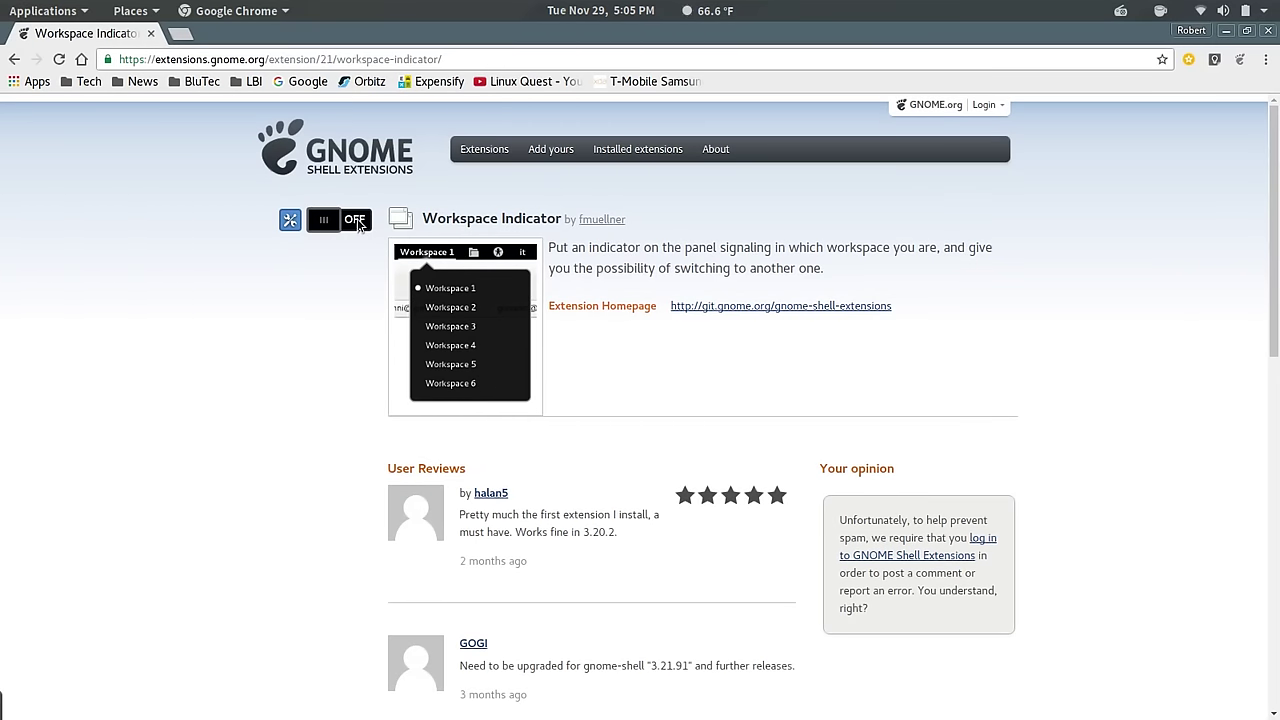
{"action": "left_click", "coordinate": [358, 222]}
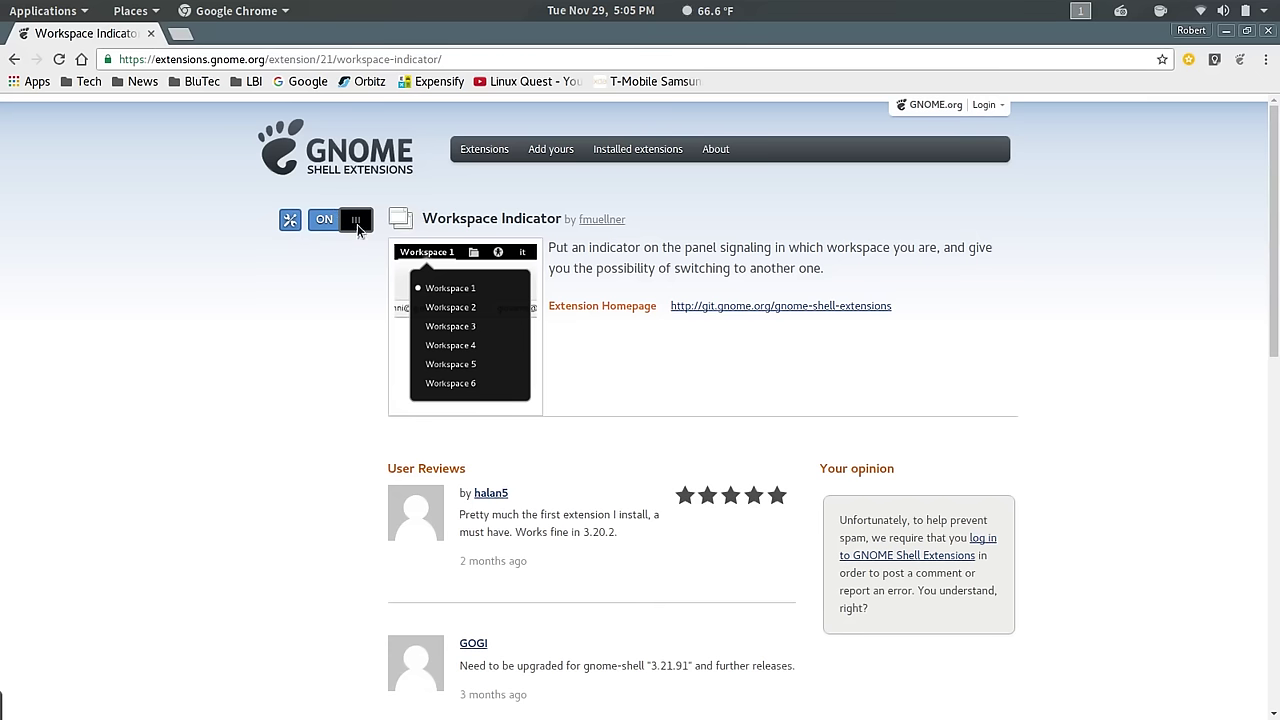
Step: Check the workspace list from the new top-panel indicator, then close Chrome
{"action": "left_click", "coordinate": [1085, 18]}
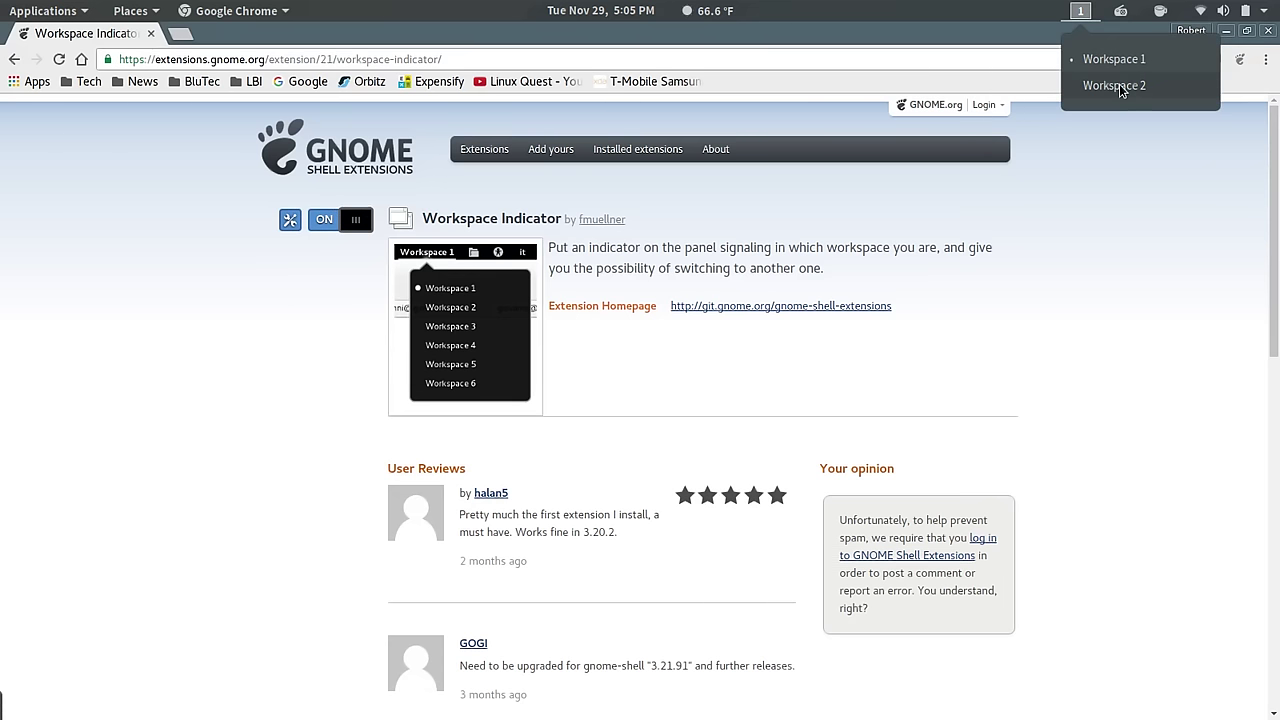
{"action": "left_click", "coordinate": [1126, 210]}
{"action": "left_click", "coordinate": [1270, 33]}
Step: Enable Applications menu, Workspace indicator, Places status indicator and Openweather in the Extensions list
{"action": "scroll", "coordinate": [720, 397], "scroll_direction": "up", "scroll_amount": 5}
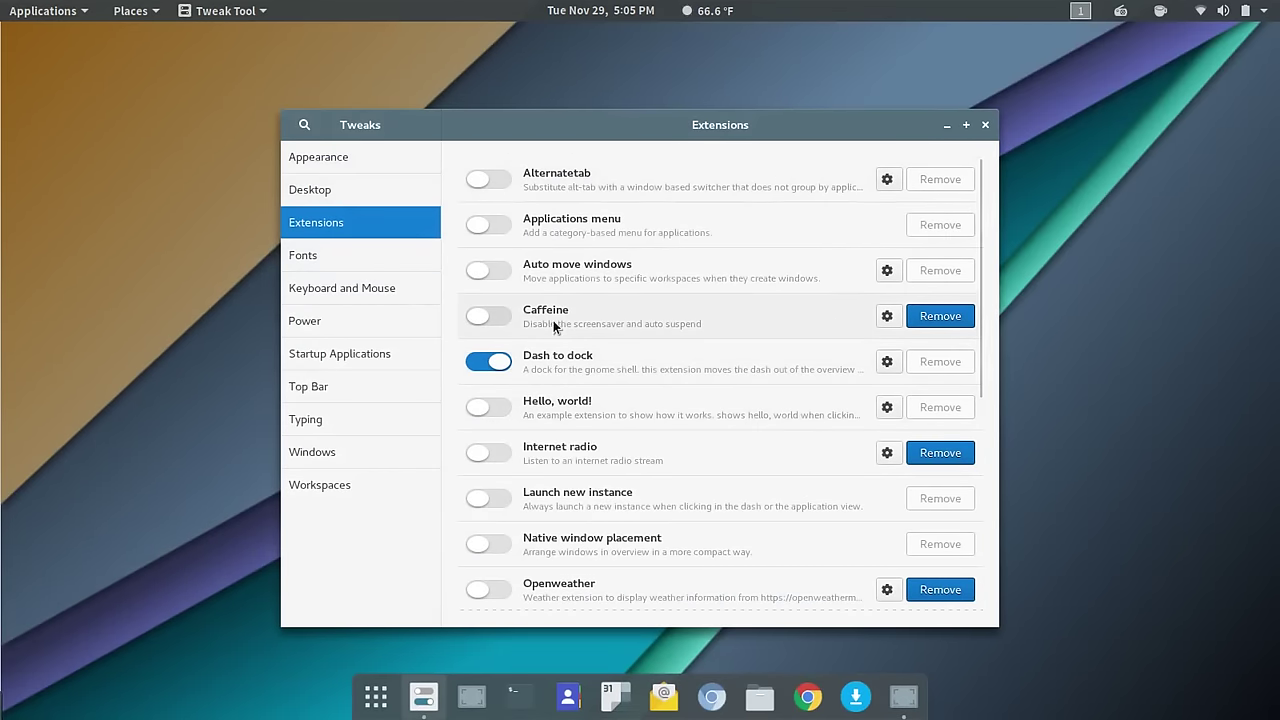
{"action": "scroll", "coordinate": [575, 305], "scroll_direction": "down", "scroll_amount": 5}
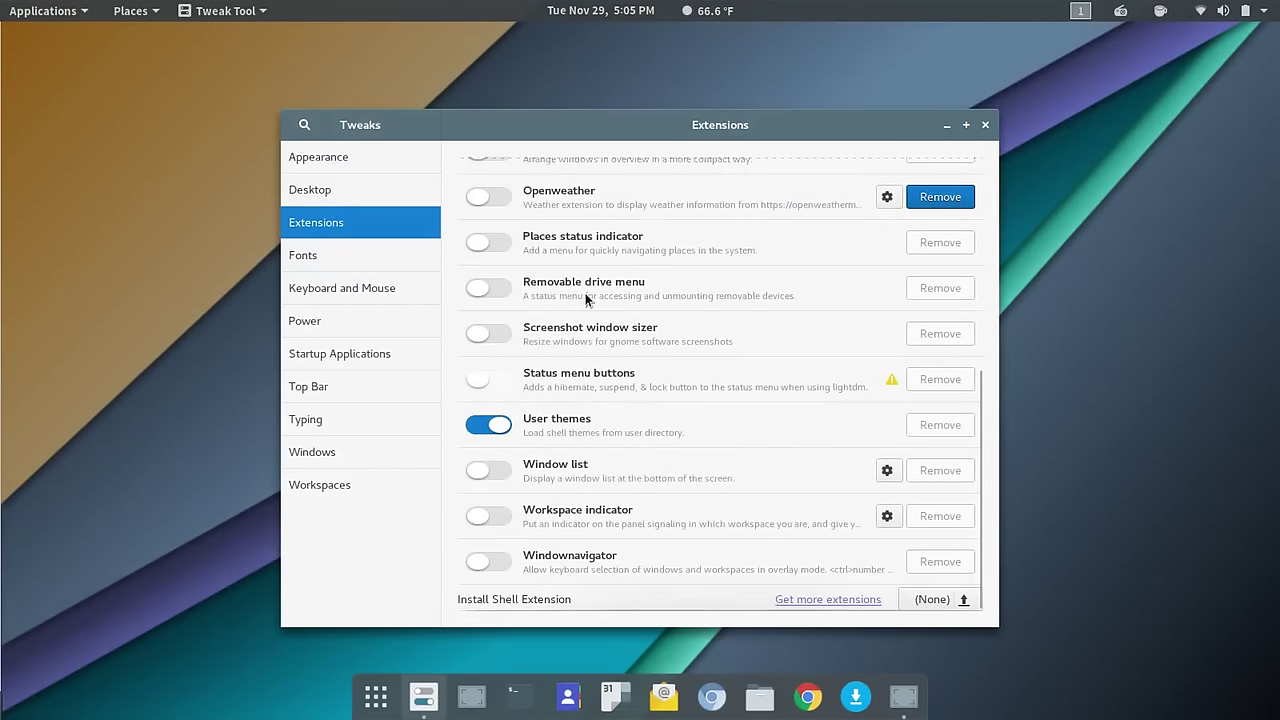
{"action": "scroll", "coordinate": [585, 297], "scroll_direction": "up", "scroll_amount": 5}
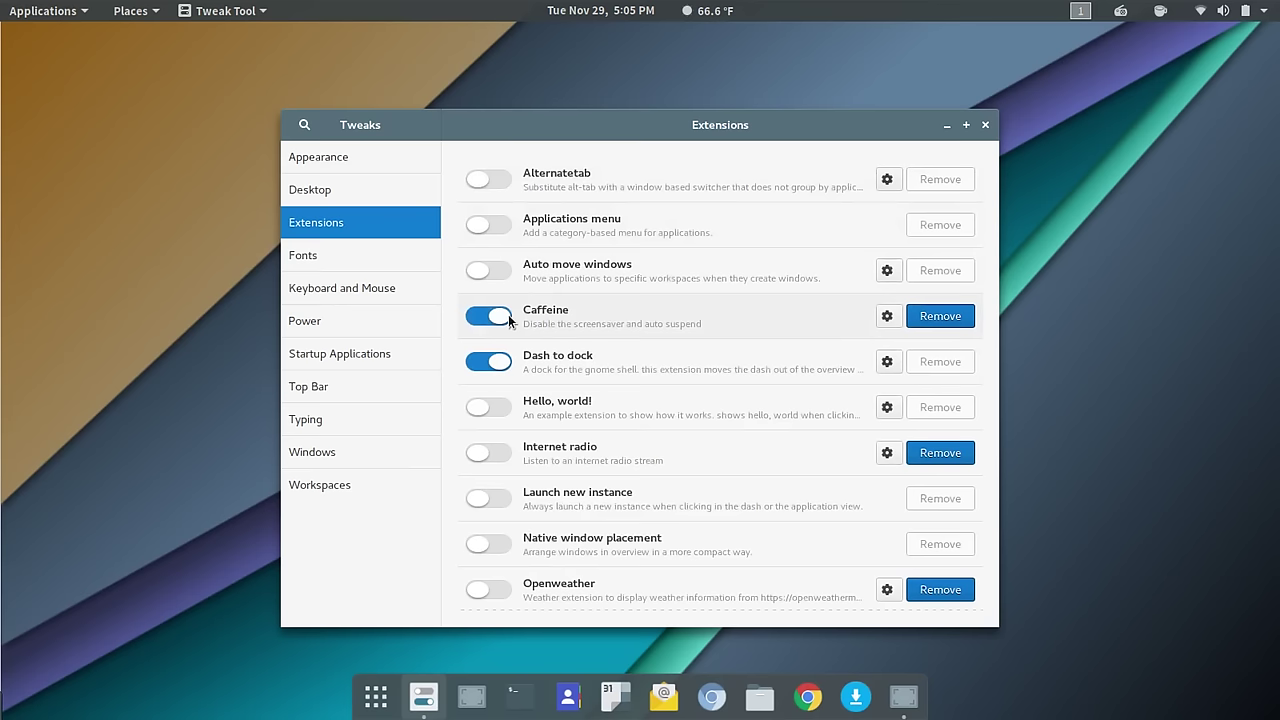
{"action": "left_click", "coordinate": [502, 227]}
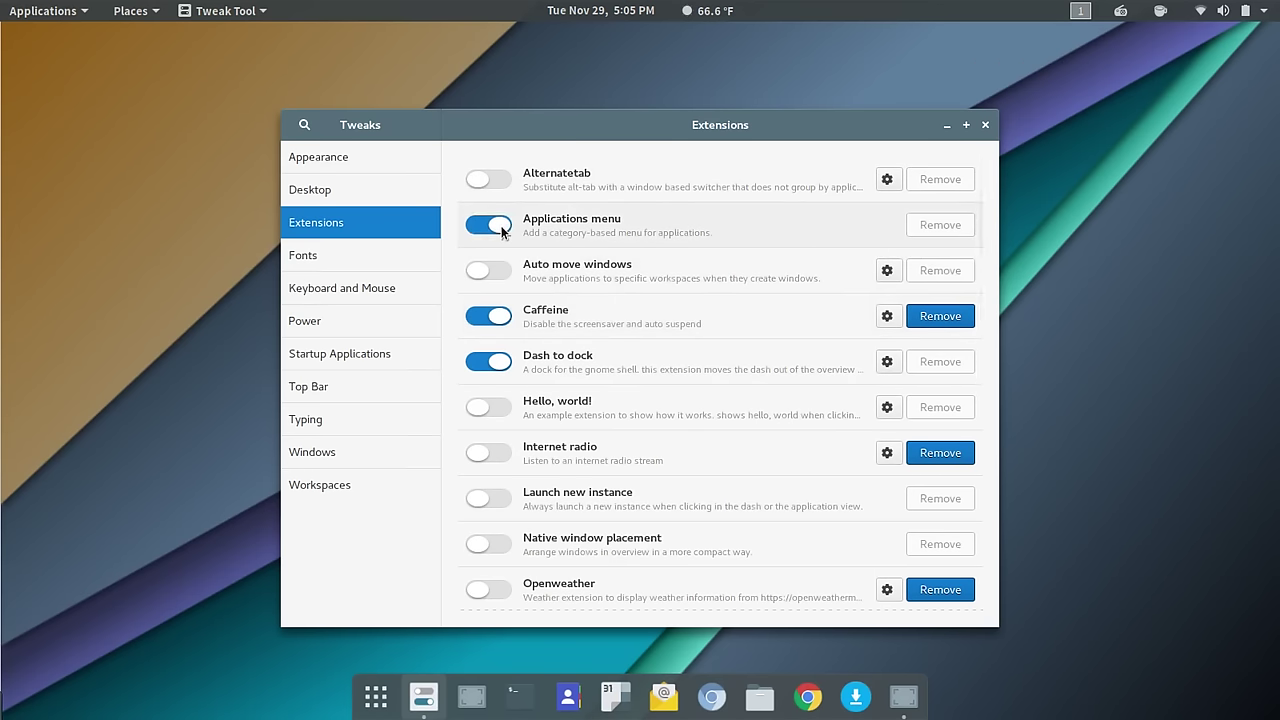
{"action": "scroll", "coordinate": [566, 358], "scroll_direction": "down", "scroll_amount": 5}
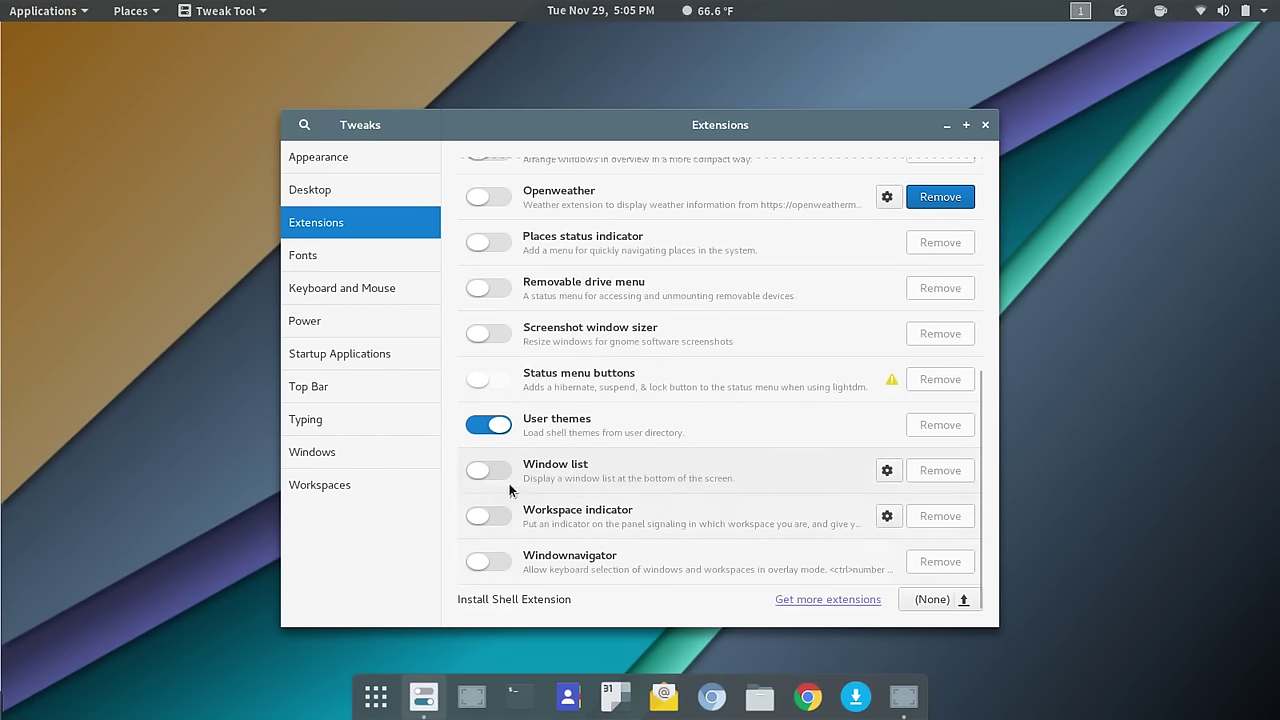
{"action": "left_click", "coordinate": [509, 514]}
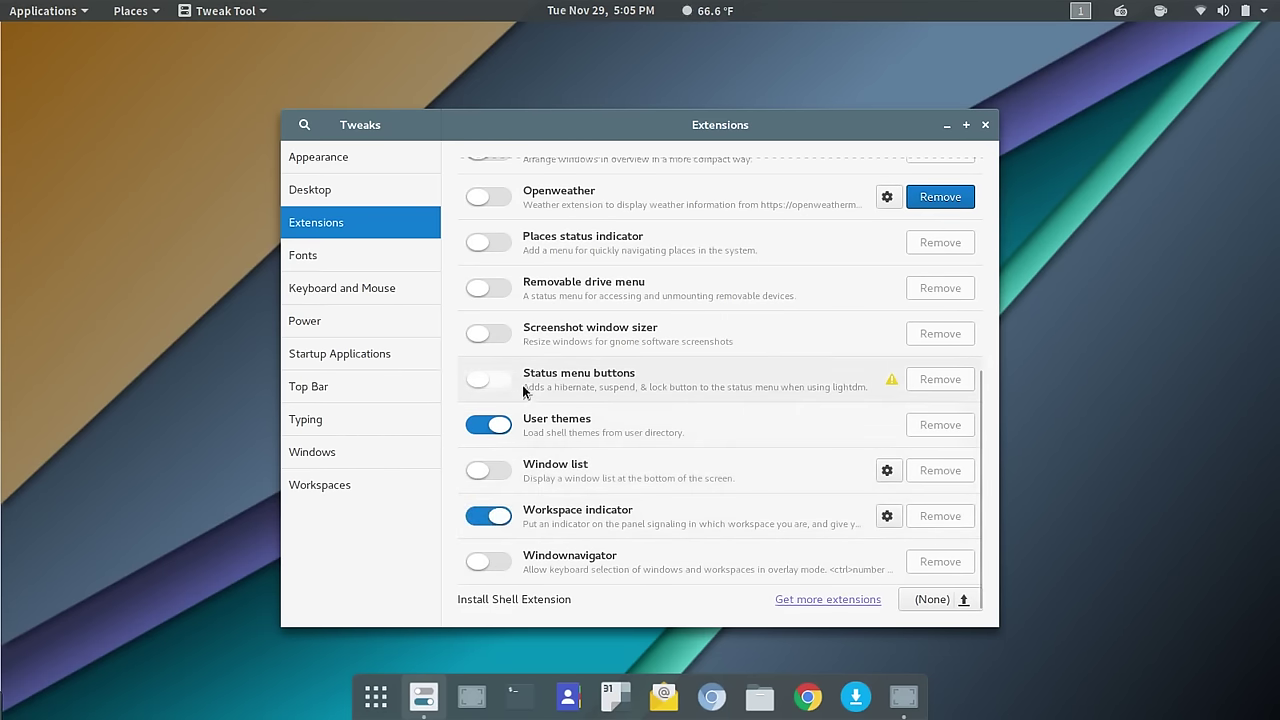
{"action": "left_click", "coordinate": [497, 243]}
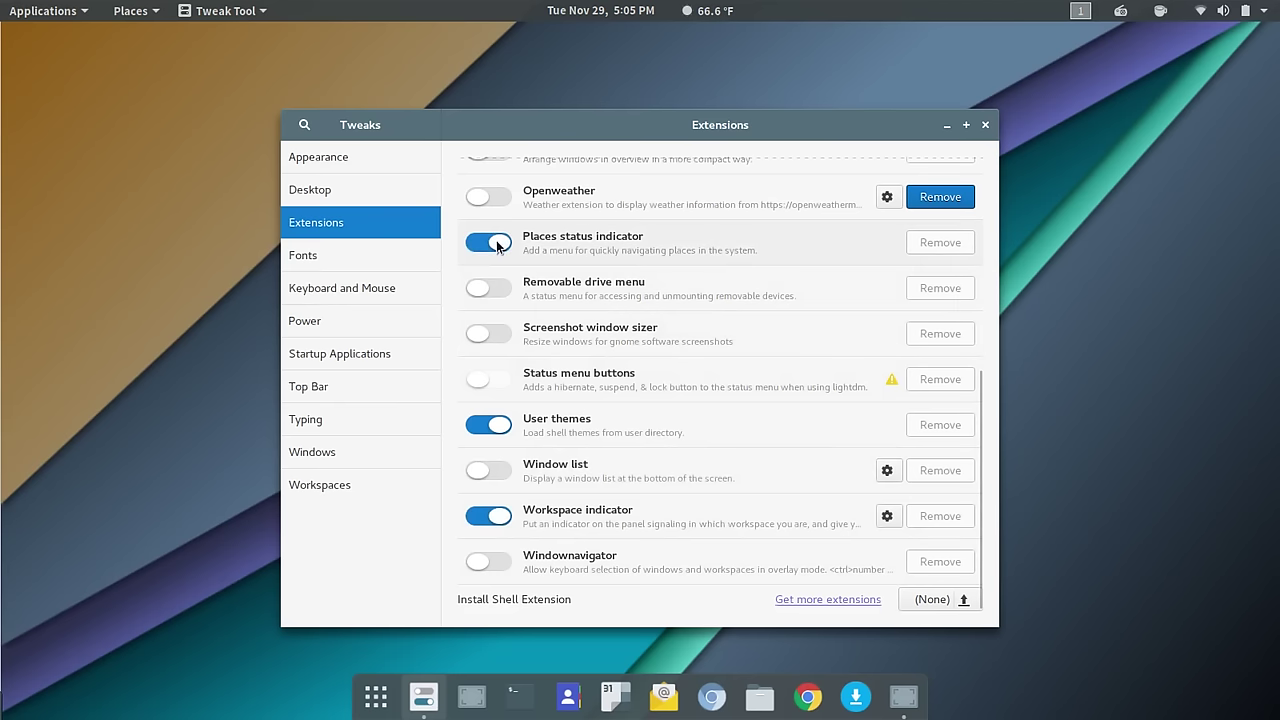
{"action": "left_click", "coordinate": [503, 196]}
{"action": "scroll", "coordinate": [576, 283], "scroll_direction": "up", "scroll_amount": 5}
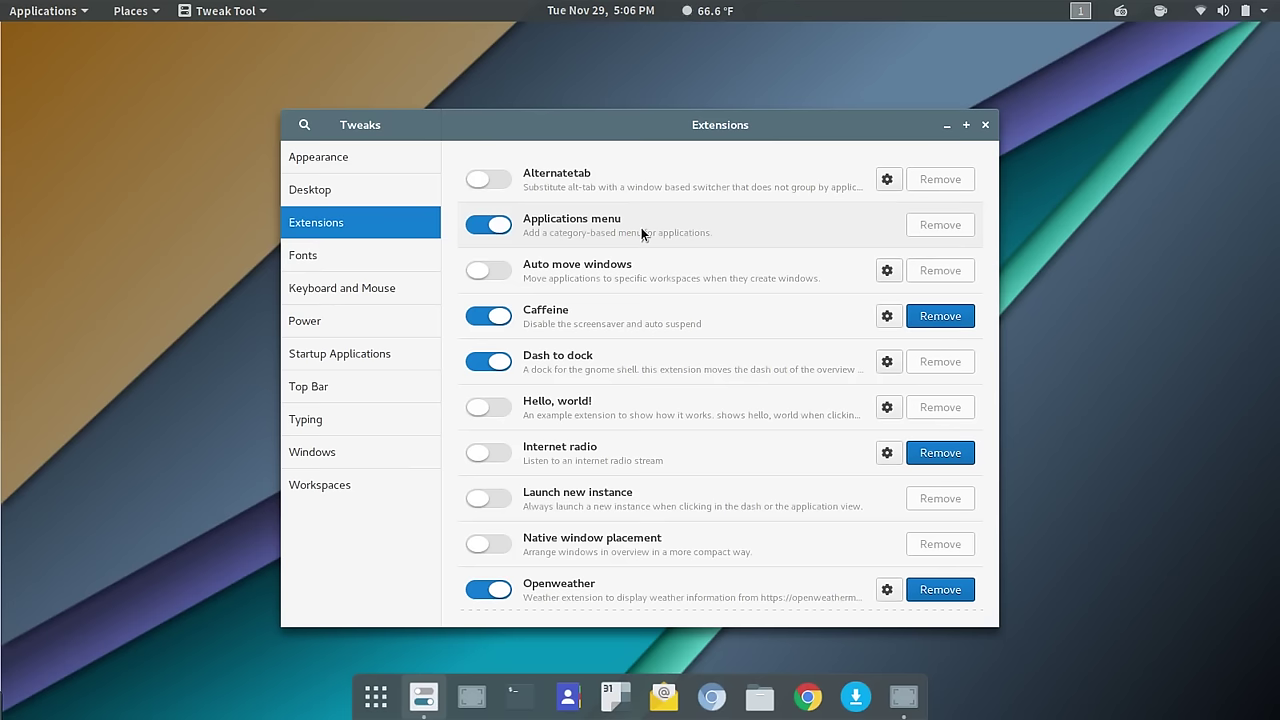
{"action": "left_click", "coordinate": [83, 15]}
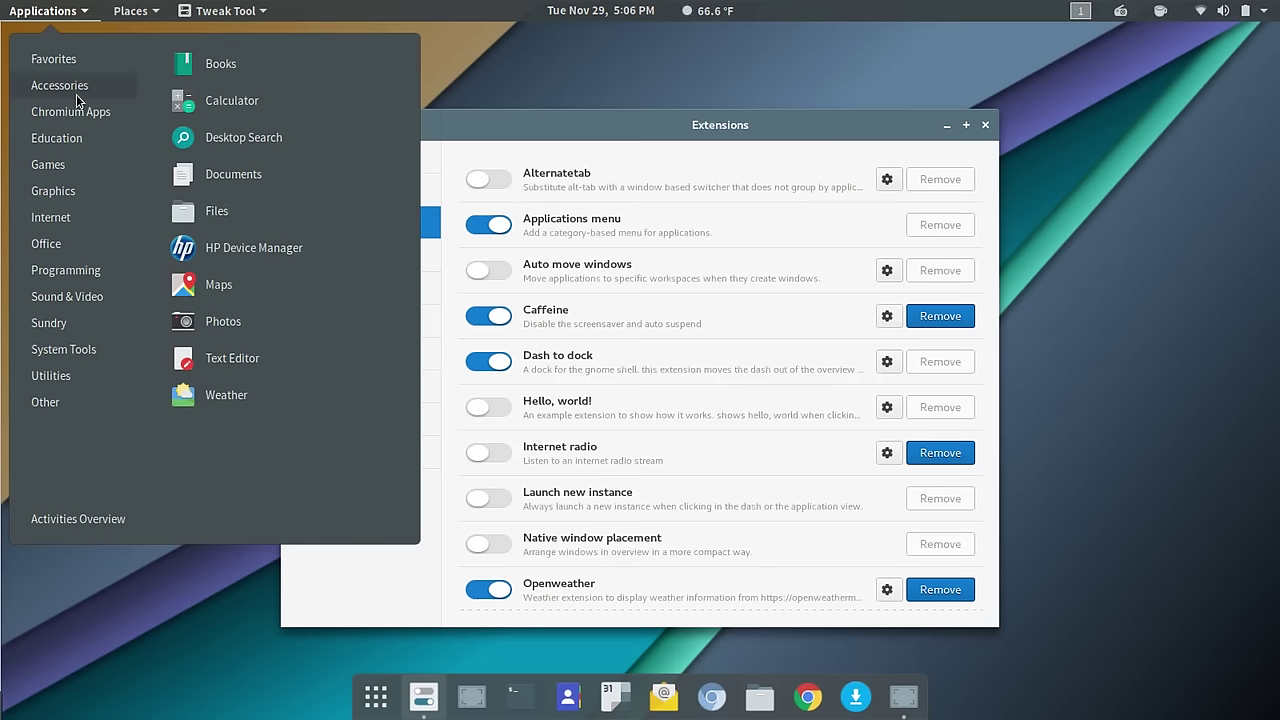
{"action": "mouse_move", "coordinate": [66, 142]}
{"action": "mouse_move", "coordinate": [62, 168]}
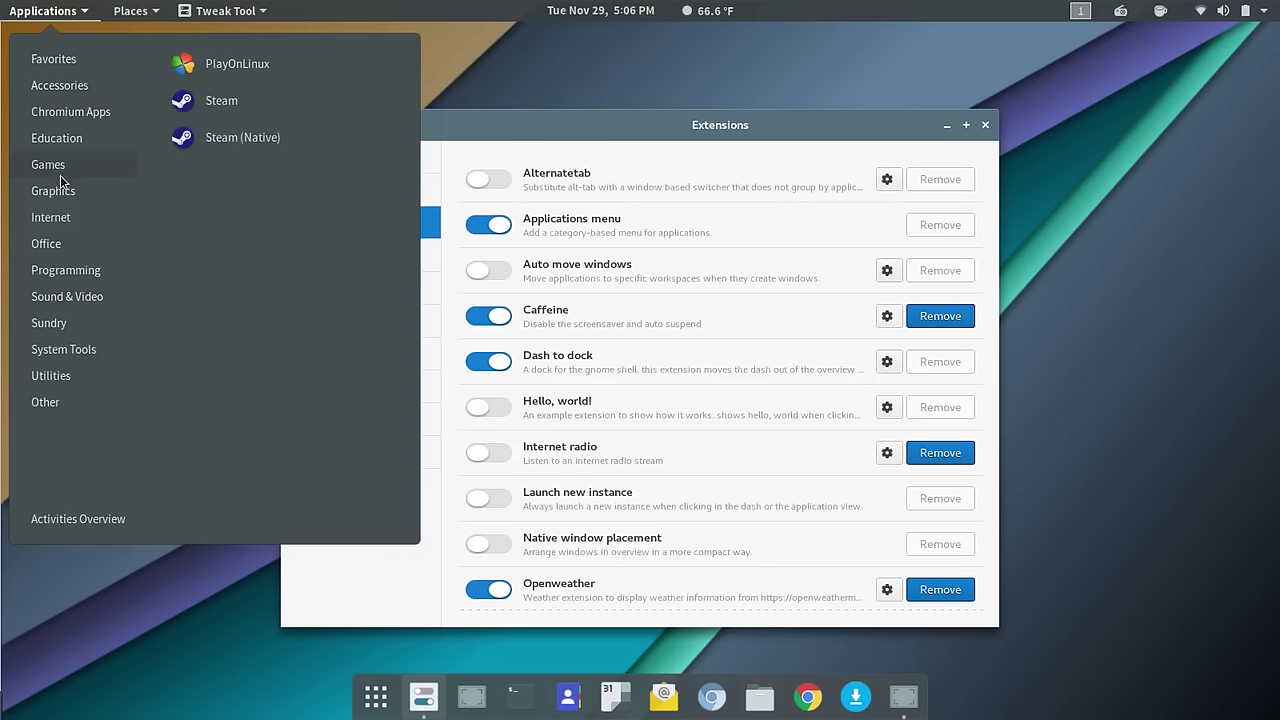
{"action": "mouse_move", "coordinate": [56, 272]}
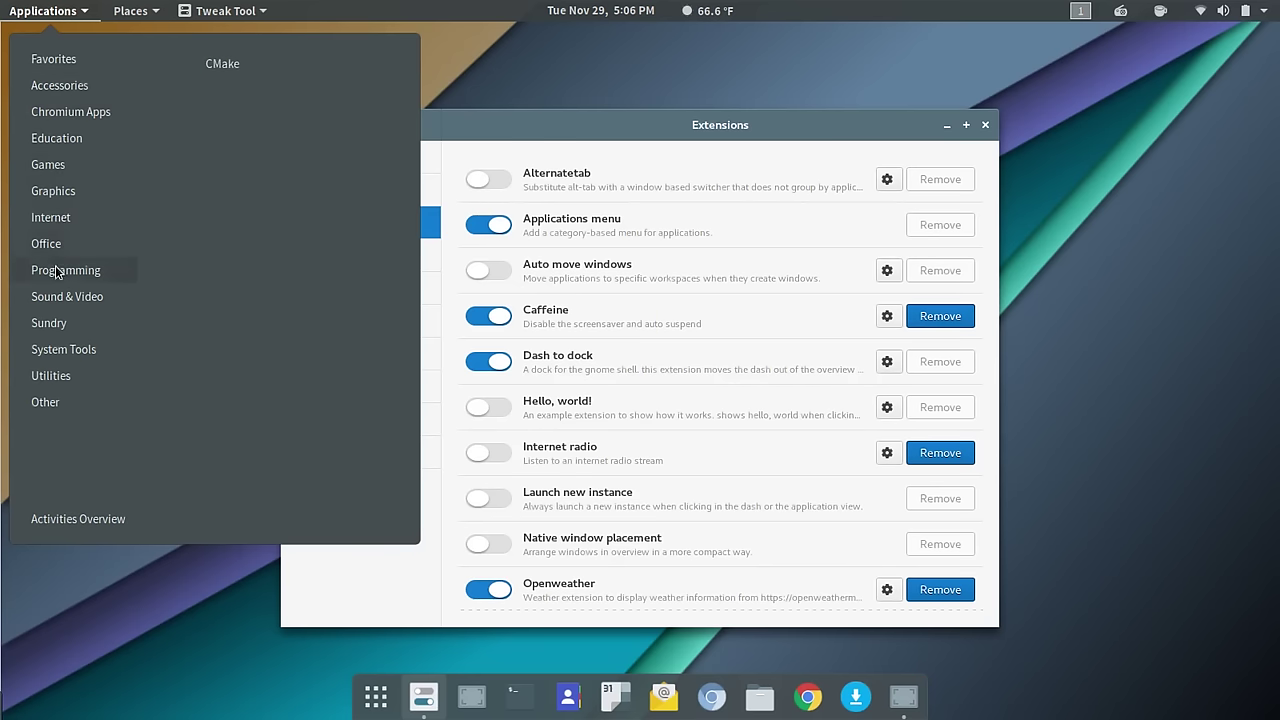
{"action": "mouse_move", "coordinate": [57, 356]}
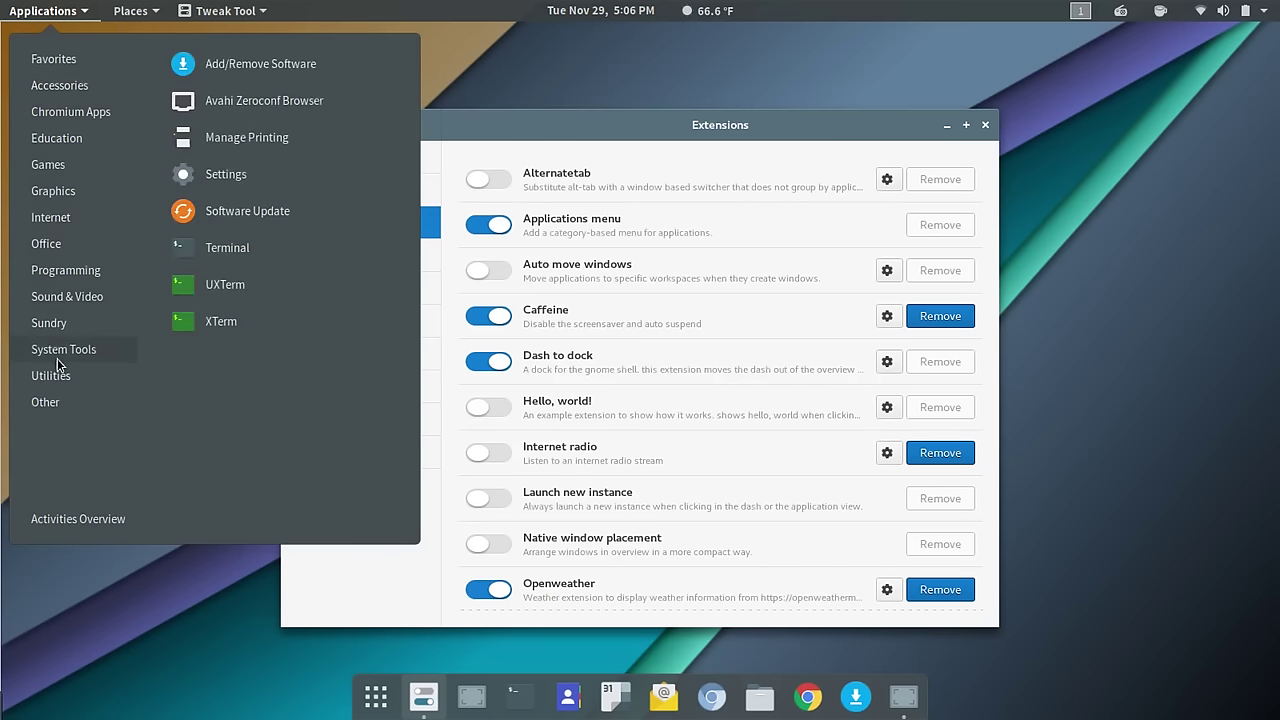
{"action": "mouse_move", "coordinate": [46, 409]}
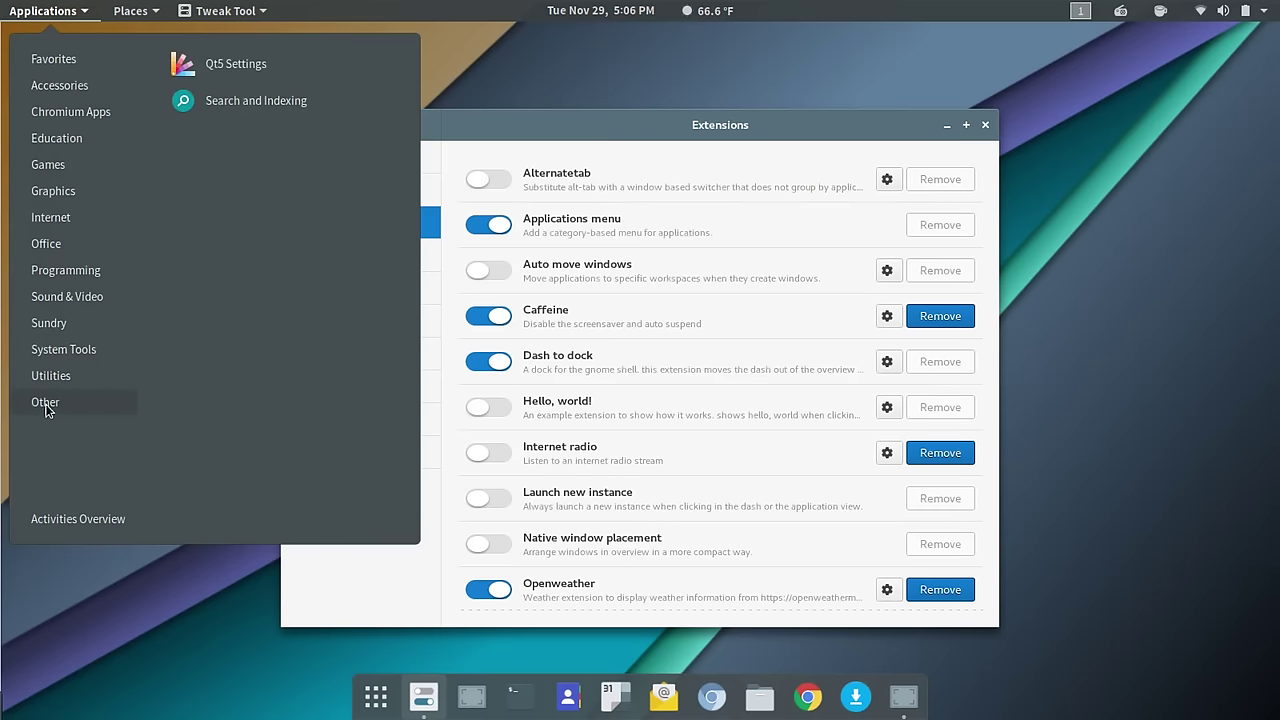
{"action": "mouse_move", "coordinate": [47, 383]}
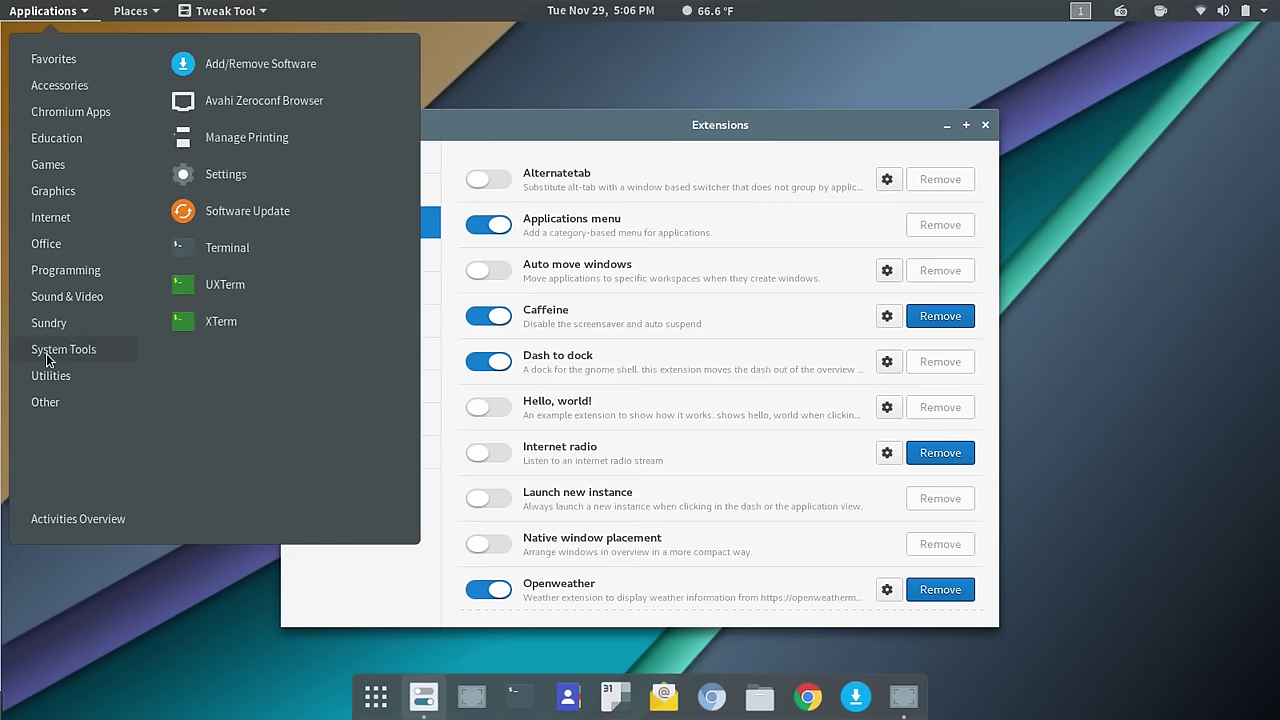
{"action": "mouse_move", "coordinate": [50, 329]}
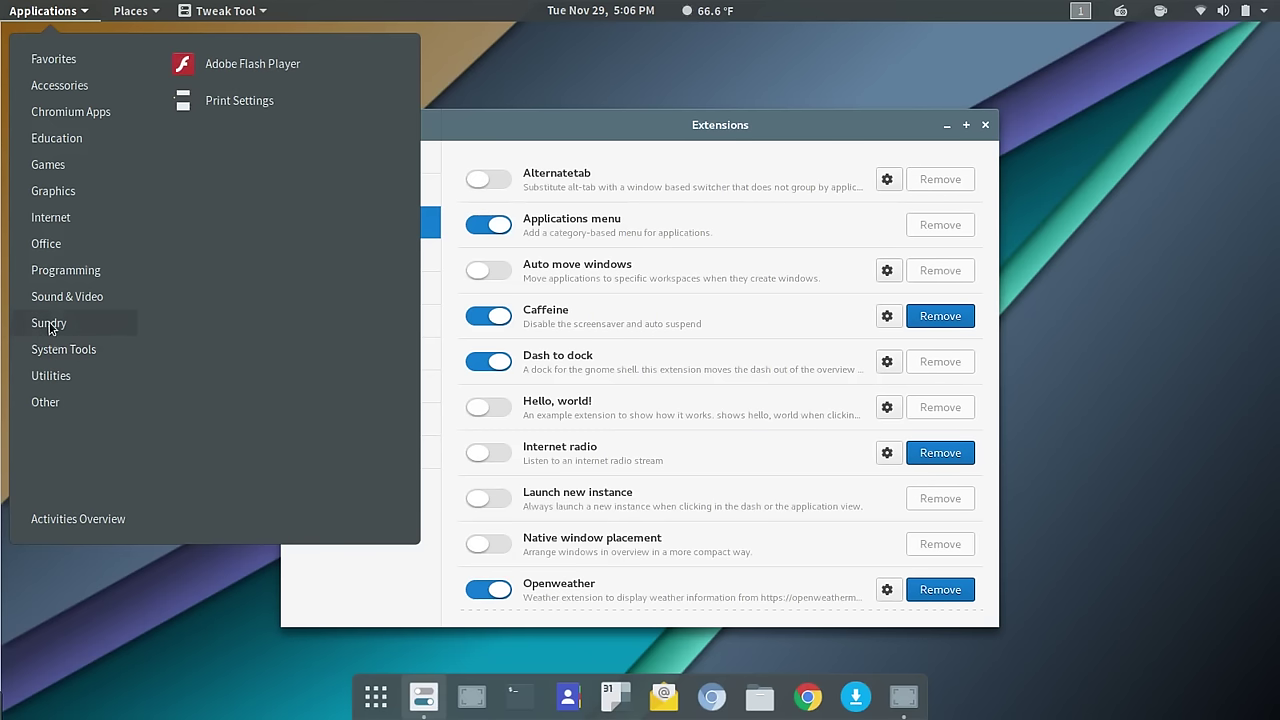
{"action": "mouse_move", "coordinate": [53, 303]}
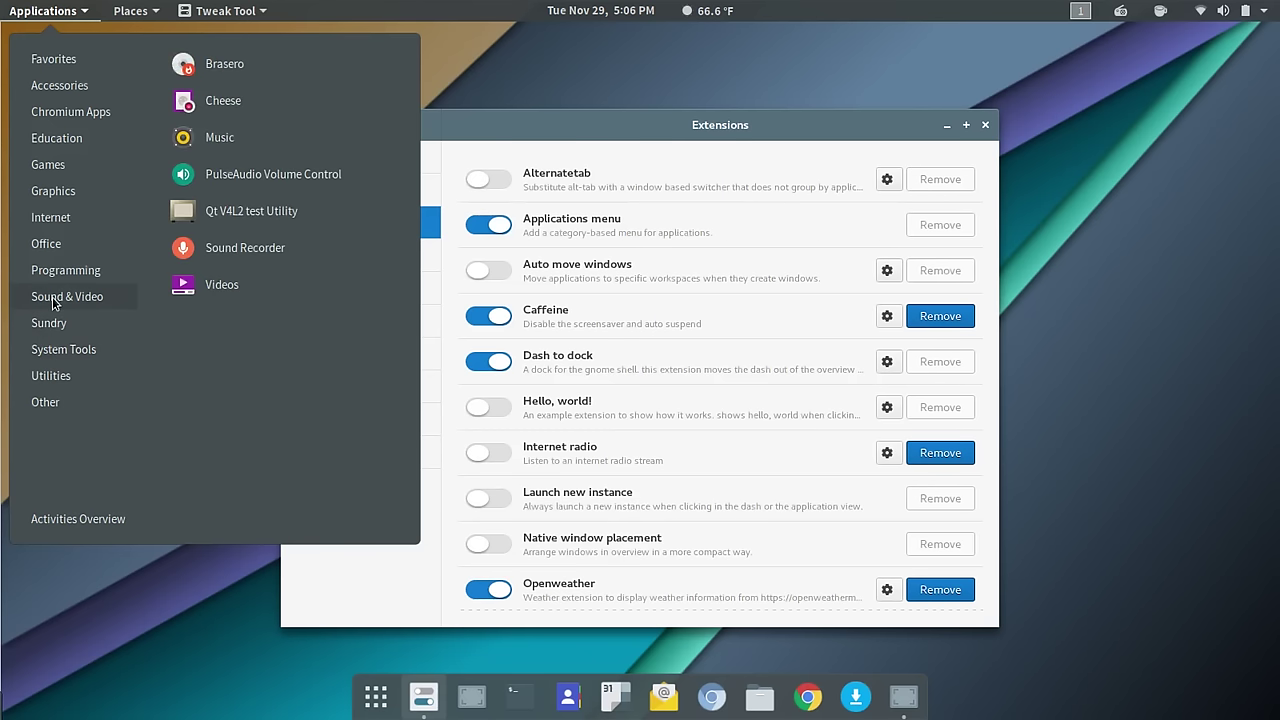
{"action": "left_click", "coordinate": [95, 520]}
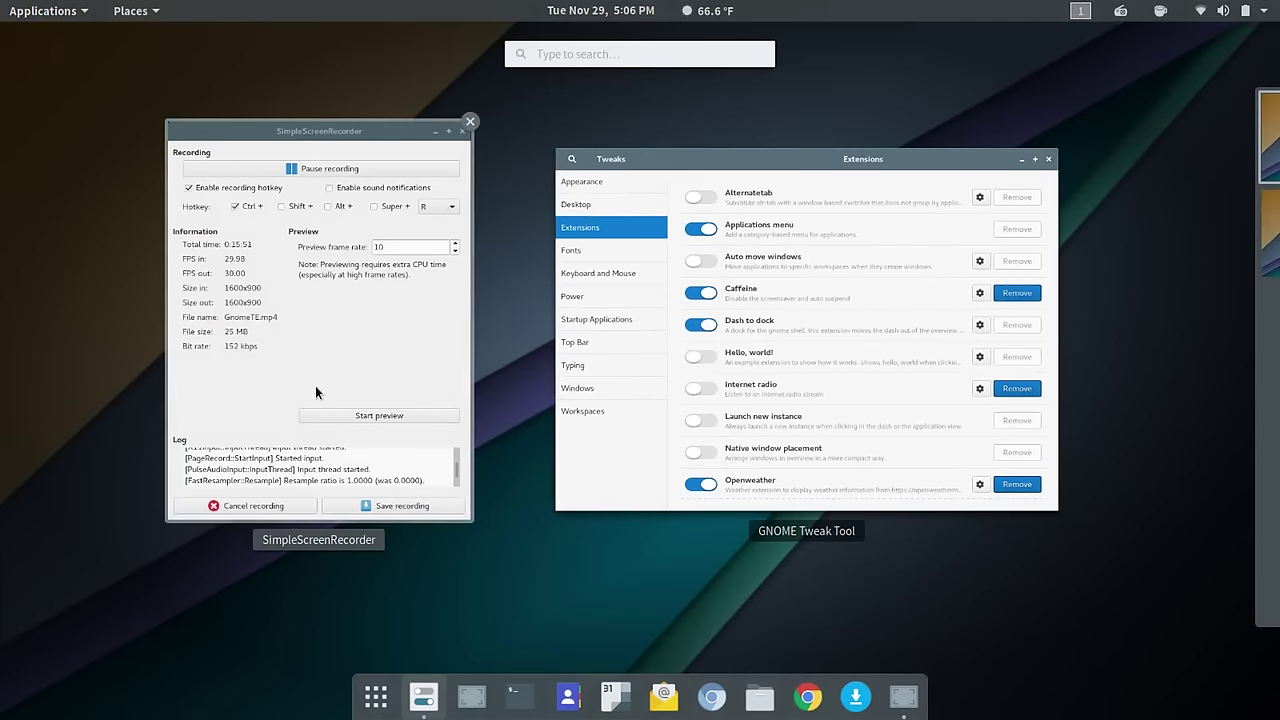
{"action": "mouse_move", "coordinate": [1224, 132]}
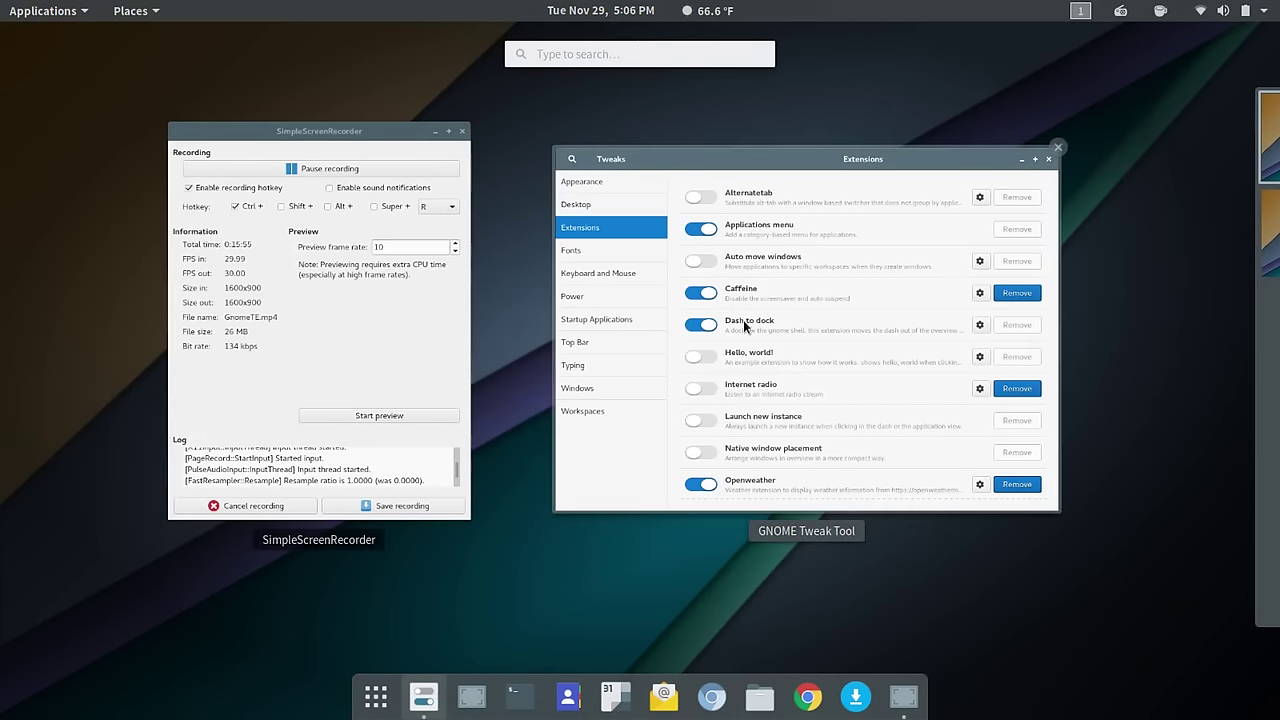
{"action": "left_click", "coordinate": [827, 313]}
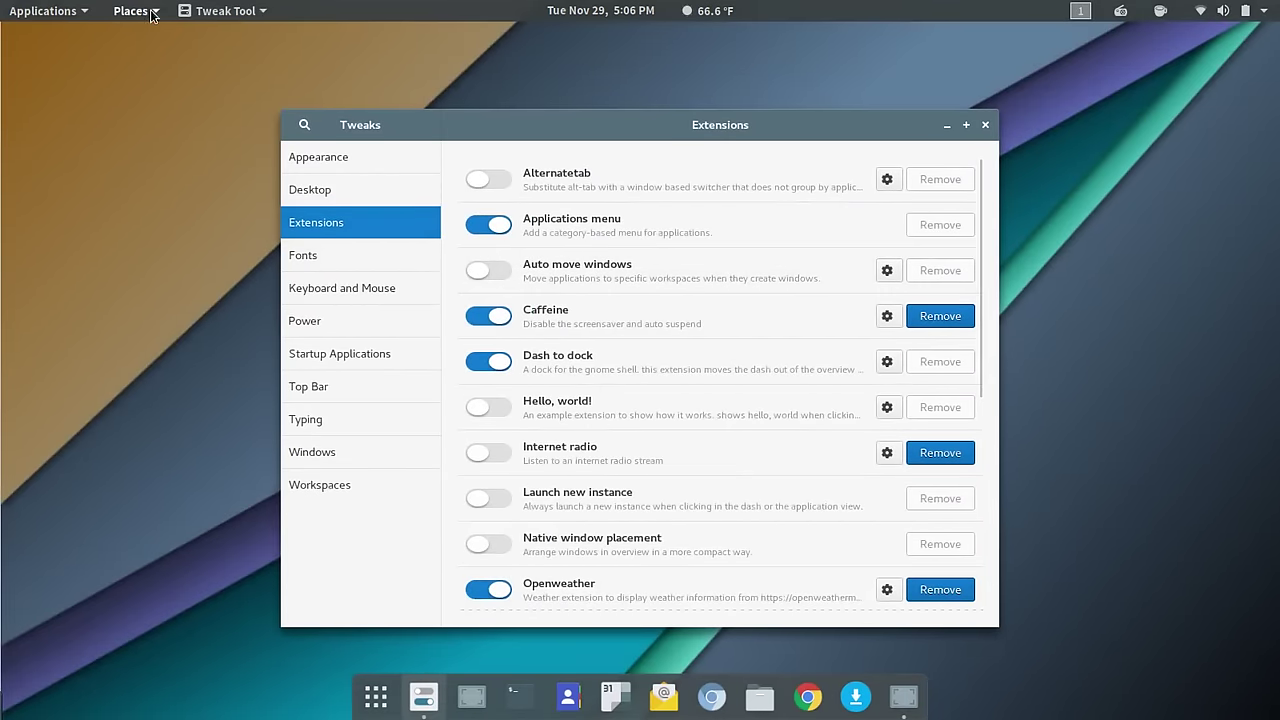
Step: Scroll the extensions list, then open the Places folder menu in the top bar
{"action": "scroll", "coordinate": [634, 355], "scroll_direction": "down", "scroll_amount": 5}
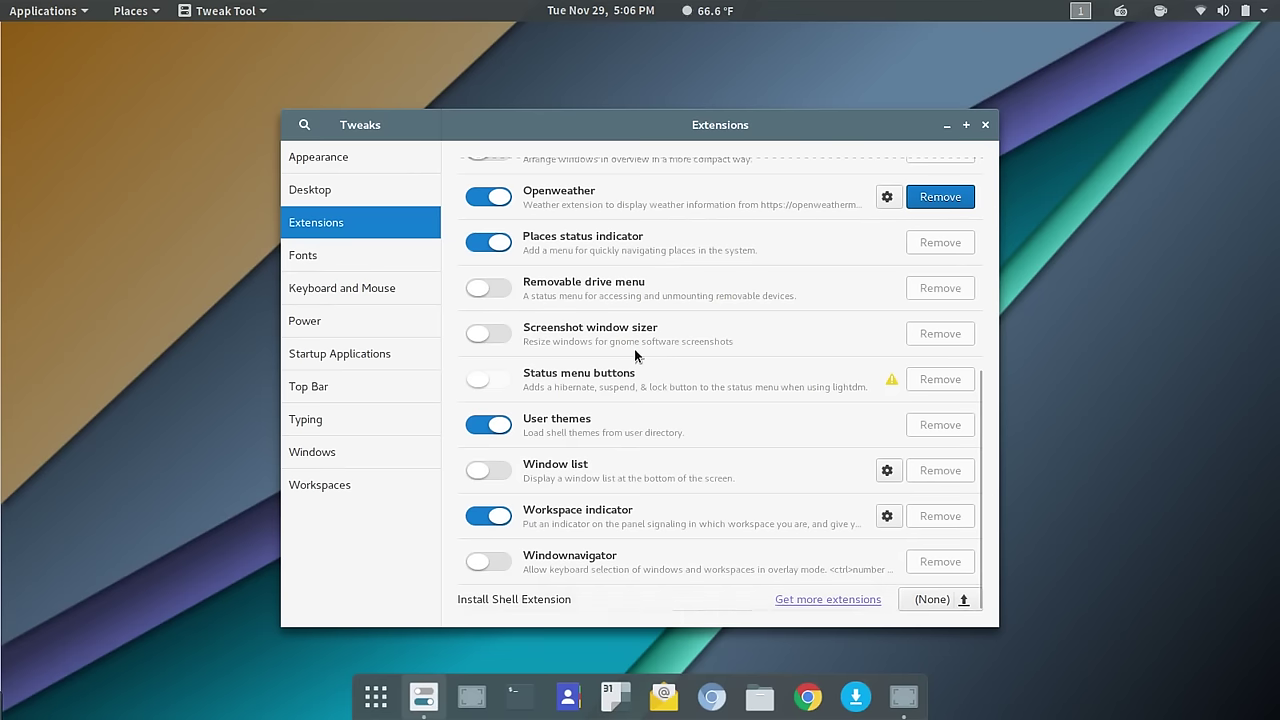
{"action": "scroll", "coordinate": [634, 355], "scroll_direction": "up", "scroll_amount": 1}
{"action": "scroll", "coordinate": [634, 348], "scroll_direction": "up", "scroll_amount": 1}
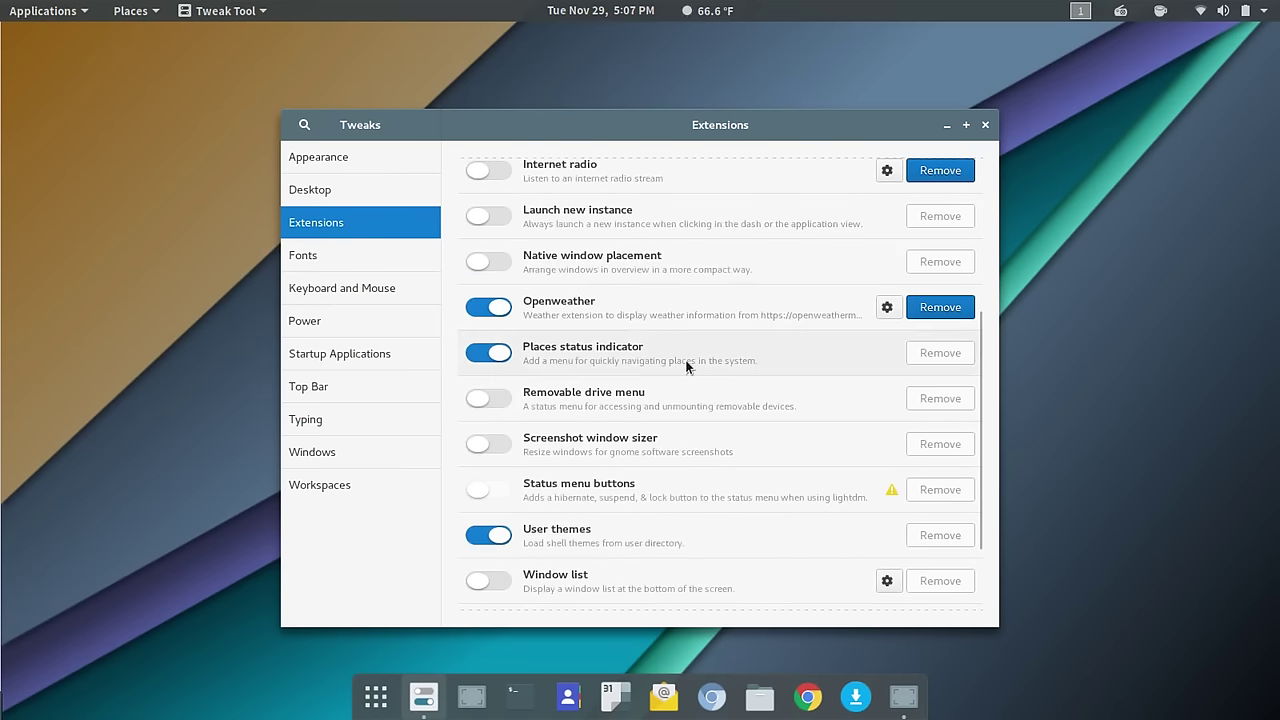
{"action": "left_click", "coordinate": [153, 11]}
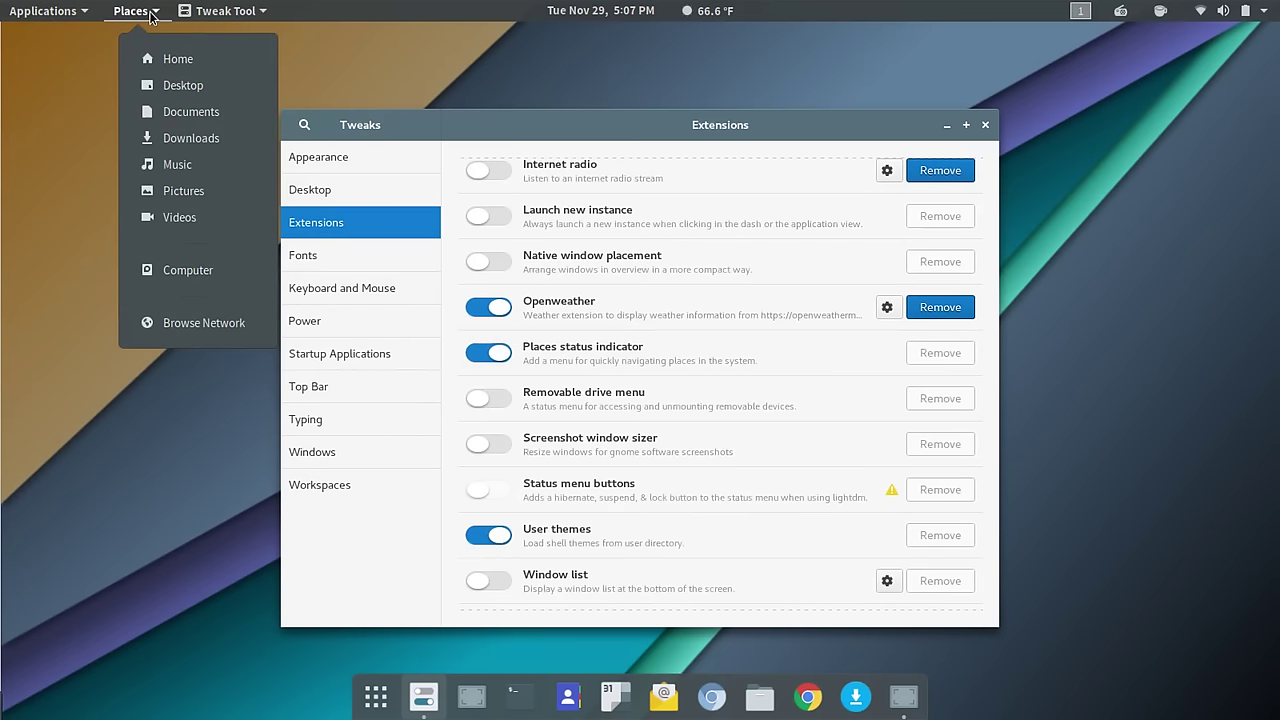
{"action": "mouse_move", "coordinate": [72, 14]}
{"action": "mouse_move", "coordinate": [143, 11]}
Step: Open Downloads from the Places menu to show the swagarch ISO in Files
{"action": "left_click", "coordinate": [196, 140]}
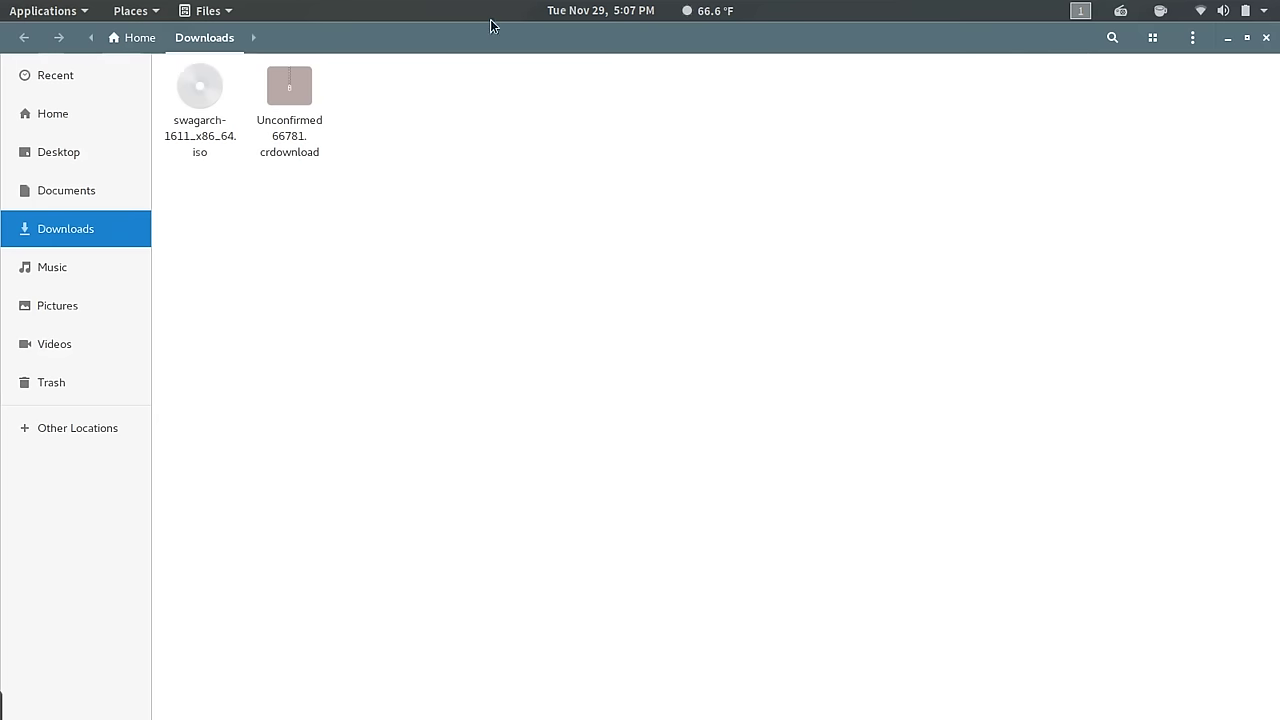
Step: Close the Downloads window, lower the Tweaks window, and view then dismiss the Openweather forecast
{"action": "left_click", "coordinate": [1267, 40]}
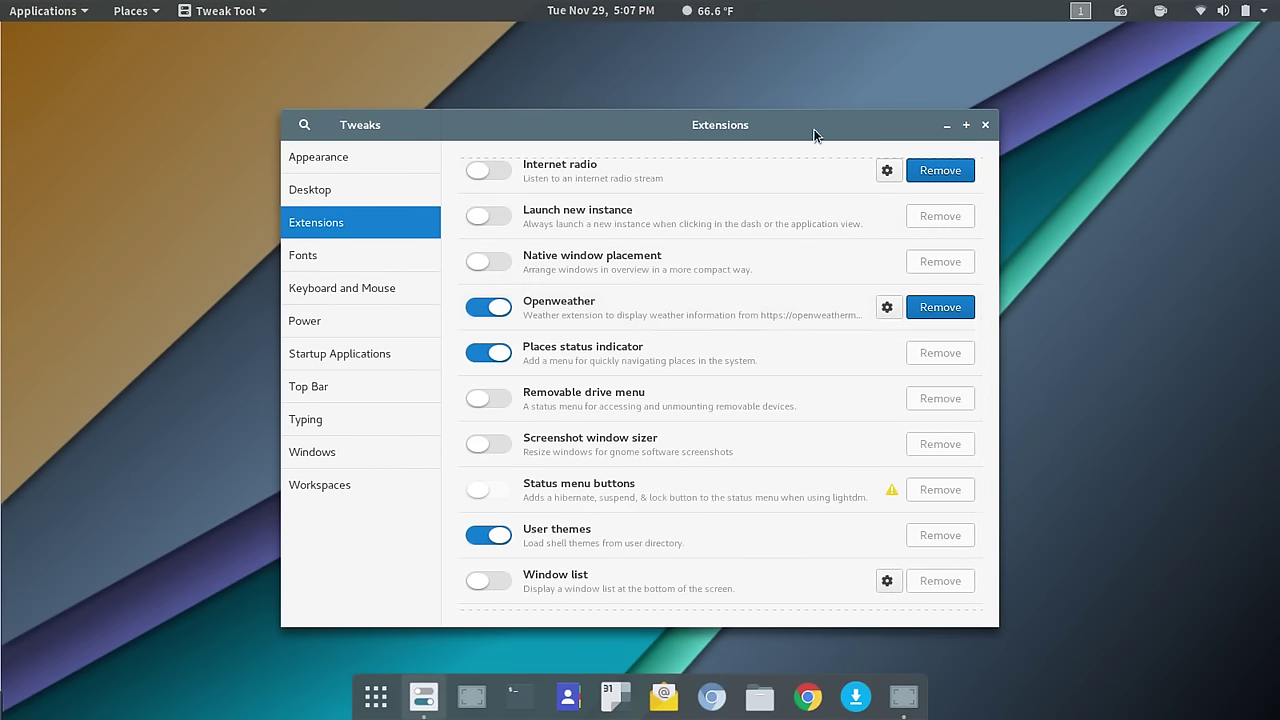
{"action": "left_click_drag", "start_coordinate": [814, 133], "coordinate": [814, 220]}
{"action": "left_click", "coordinate": [716, 12]}
{"action": "left_click", "coordinate": [716, 12]}
{"action": "left_click", "coordinate": [716, 12]}
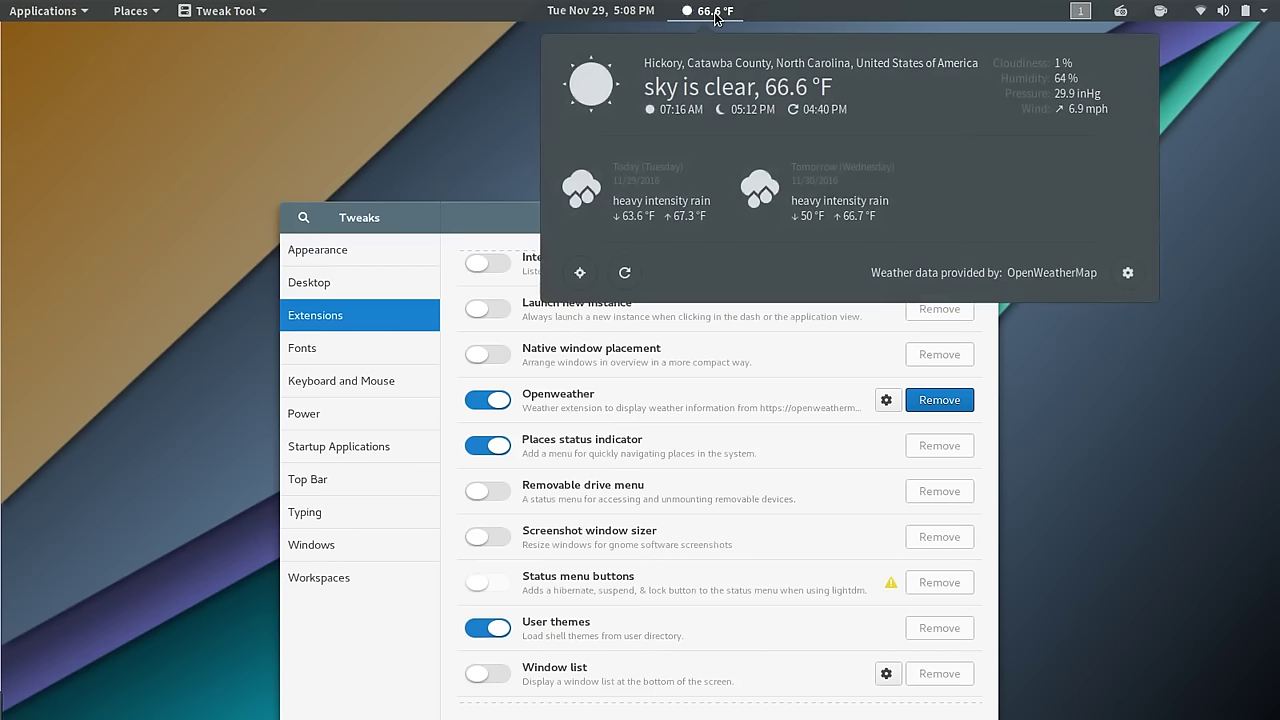
{"action": "left_click", "coordinate": [716, 12]}
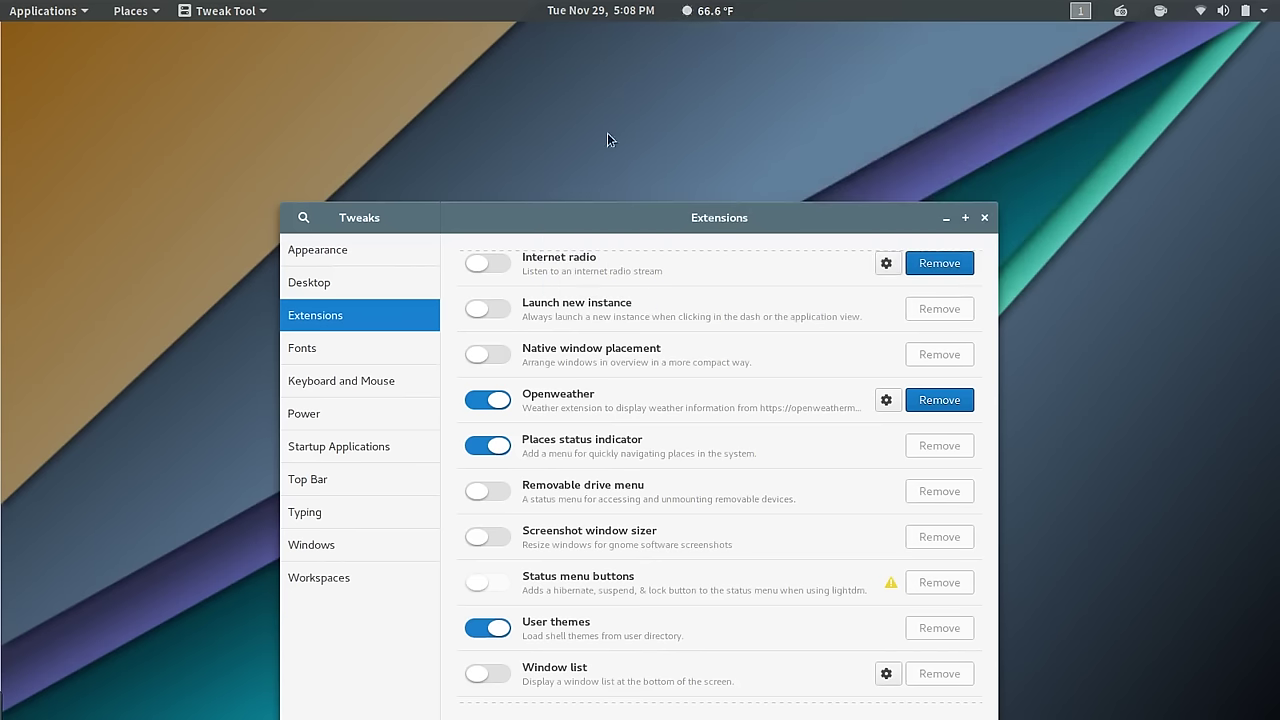
Step: Raise the Tweaks window and switch off the Workspace indicator extension
{"action": "left_click_drag", "start_coordinate": [626, 210], "coordinate": [633, 85]}
{"action": "scroll", "coordinate": [672, 397], "scroll_direction": "down", "scroll_amount": 1}
{"action": "scroll", "coordinate": [672, 397], "scroll_direction": "down", "scroll_amount": 1}
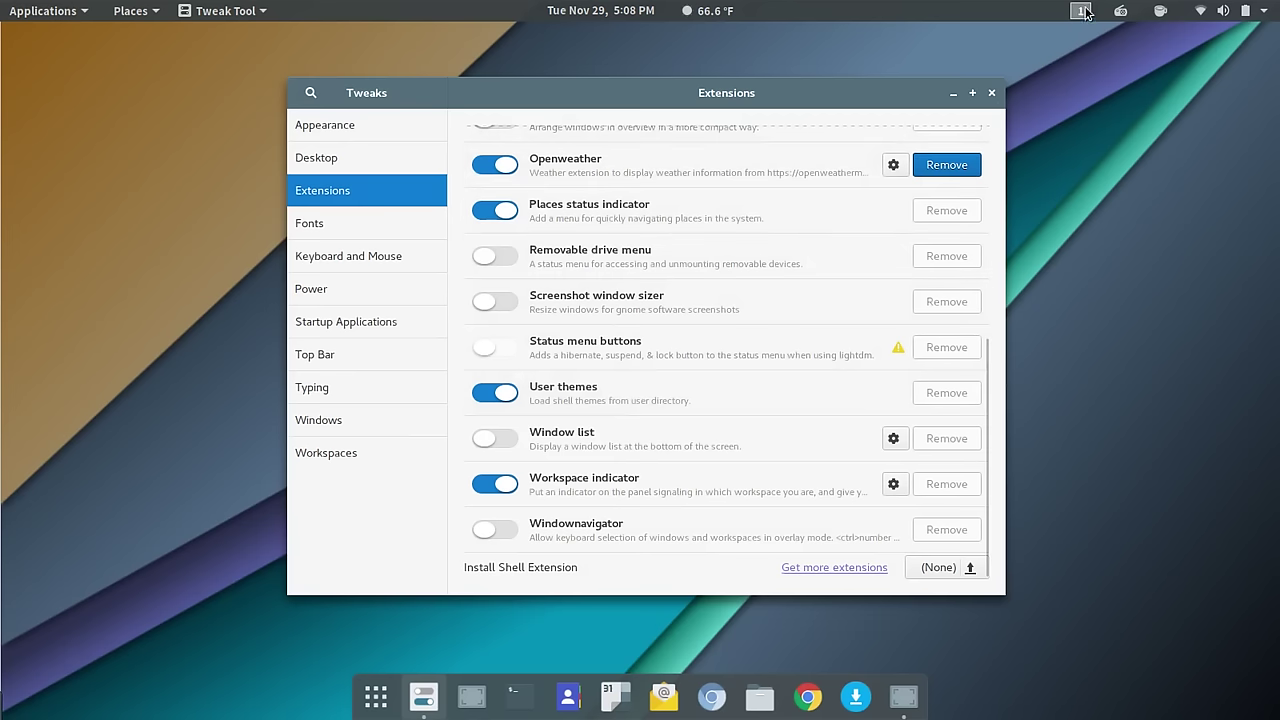
{"action": "left_click", "coordinate": [483, 482]}
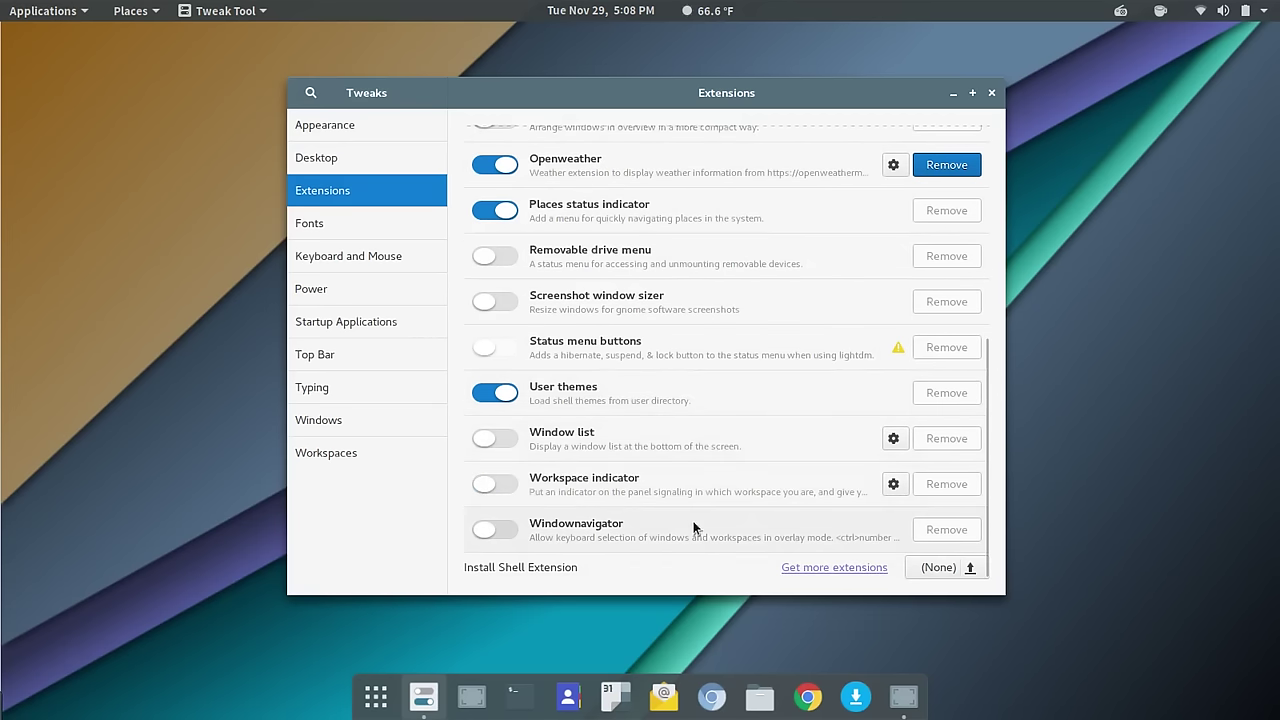
Step: Activate Caffeine to disable auto suspend and switch on the Internet radio extension
{"action": "scroll", "coordinate": [690, 505], "scroll_direction": "up", "scroll_amount": 8}
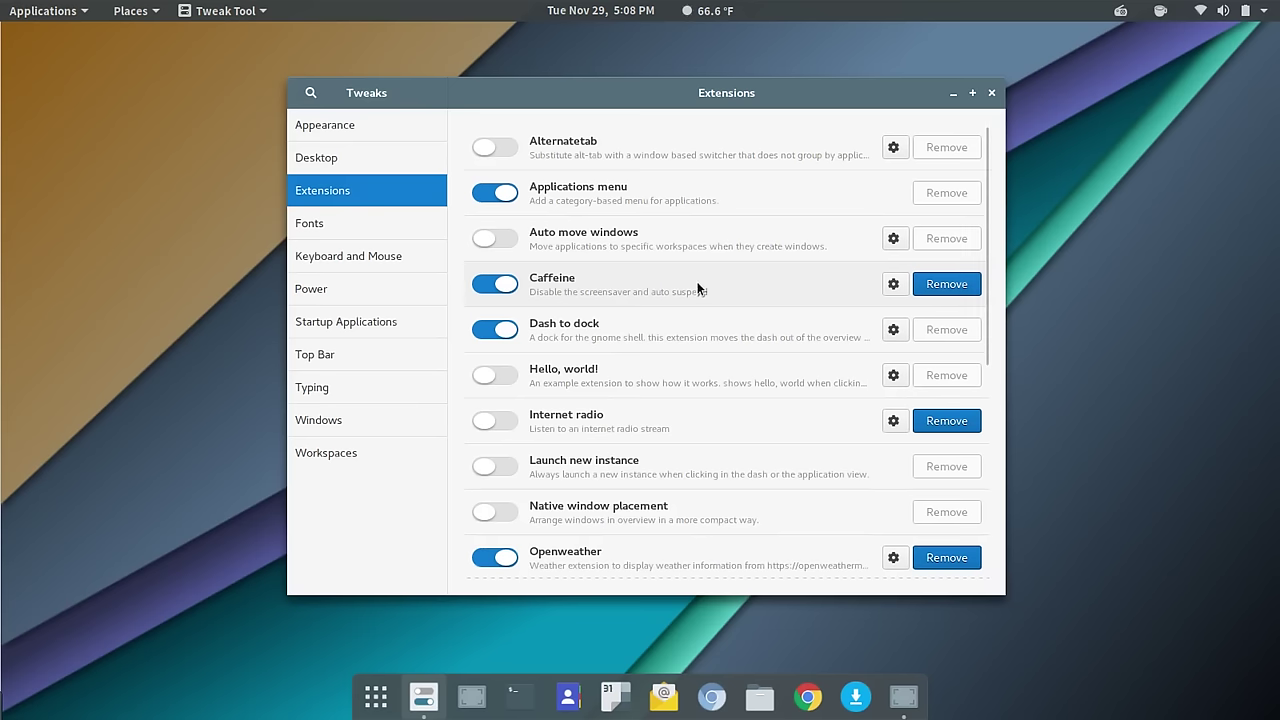
{"action": "left_click", "coordinate": [1162, 17]}
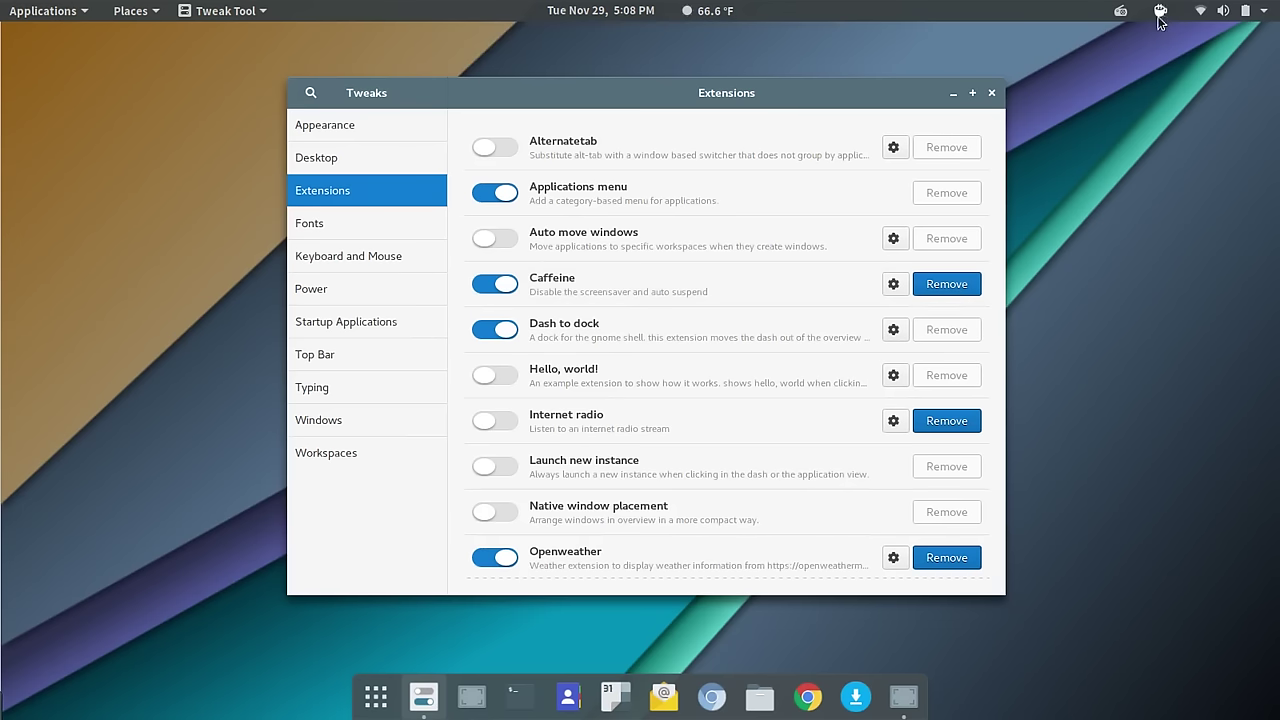
{"action": "left_click", "coordinate": [504, 421]}
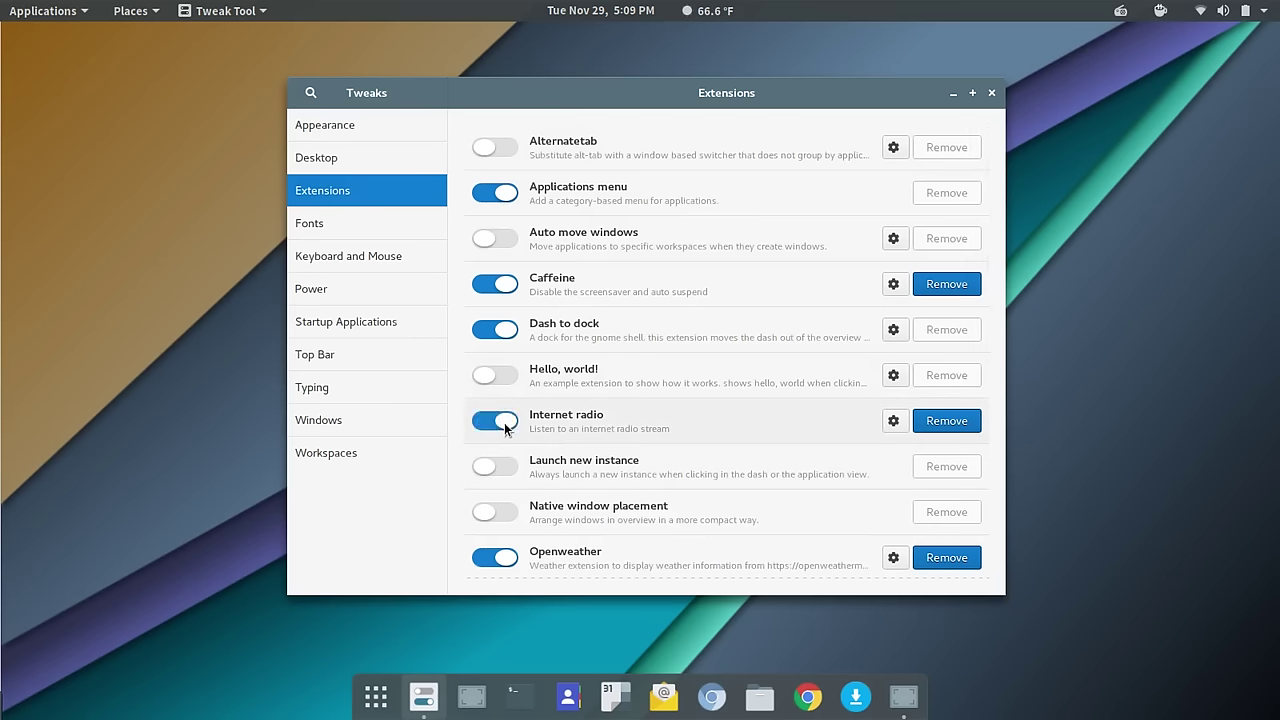
Step: Open and close the Internet radio panel menu to check the new radio indicator
{"action": "left_click", "coordinate": [1120, 12]}
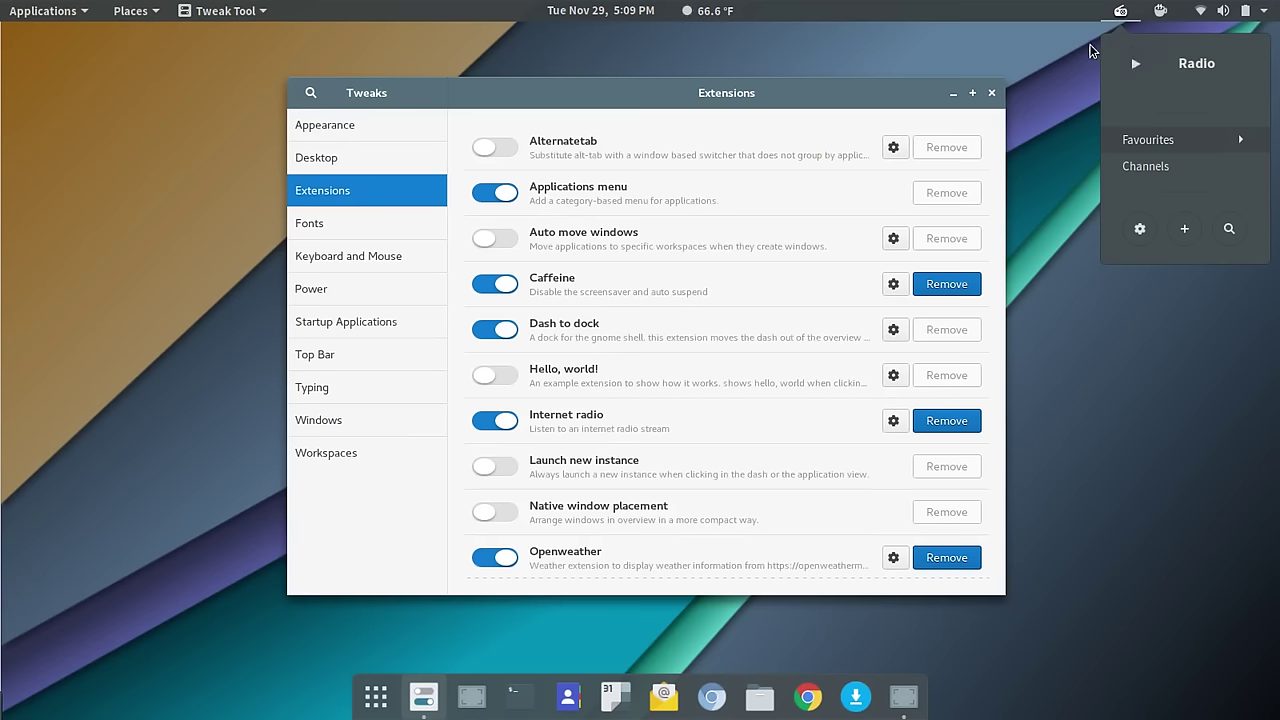
{"action": "left_click", "coordinate": [1092, 51]}
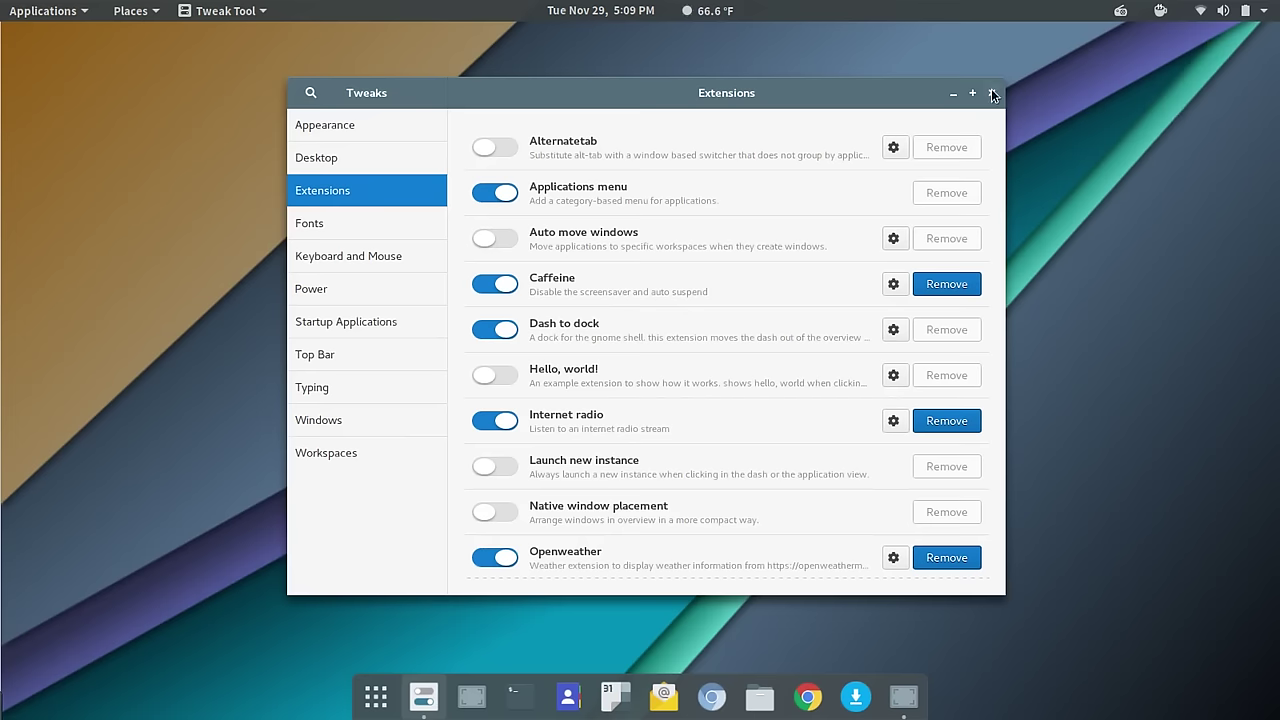
{"action": "left_click_drag", "start_coordinate": [993, 95], "coordinate": [1046, 73]}
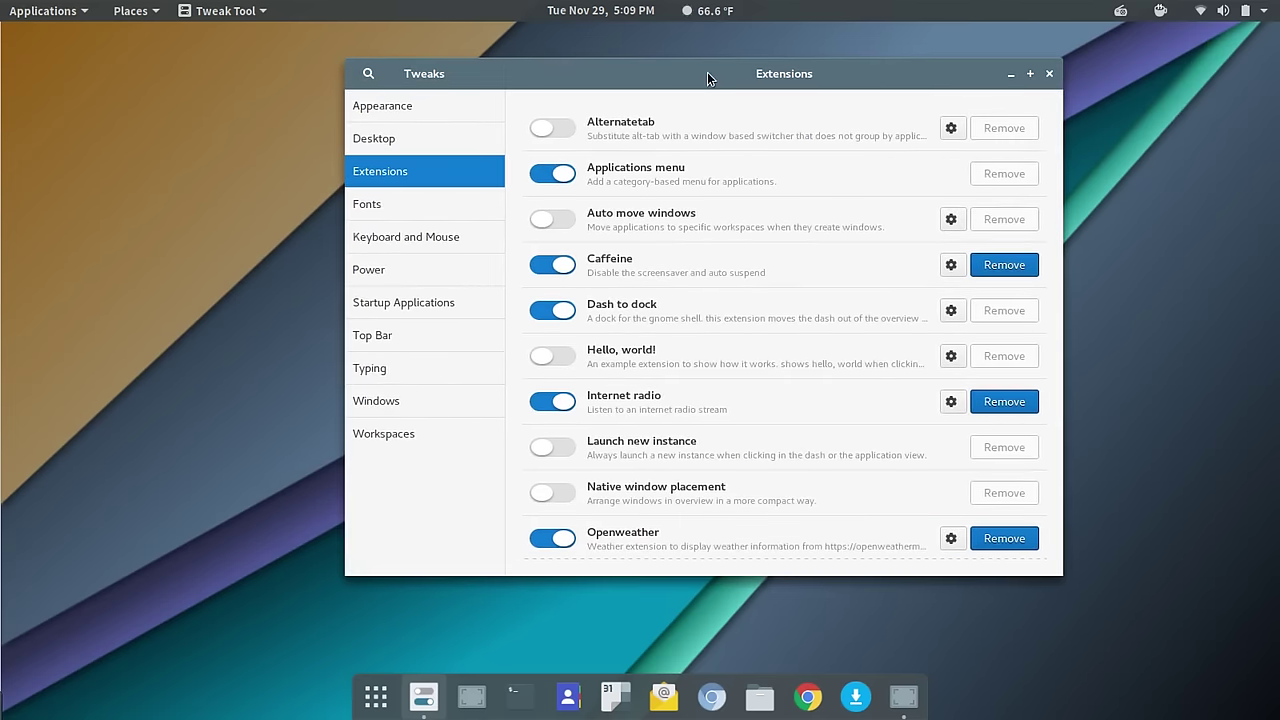
{"action": "left_click_drag", "start_coordinate": [700, 80], "coordinate": [626, 122]}
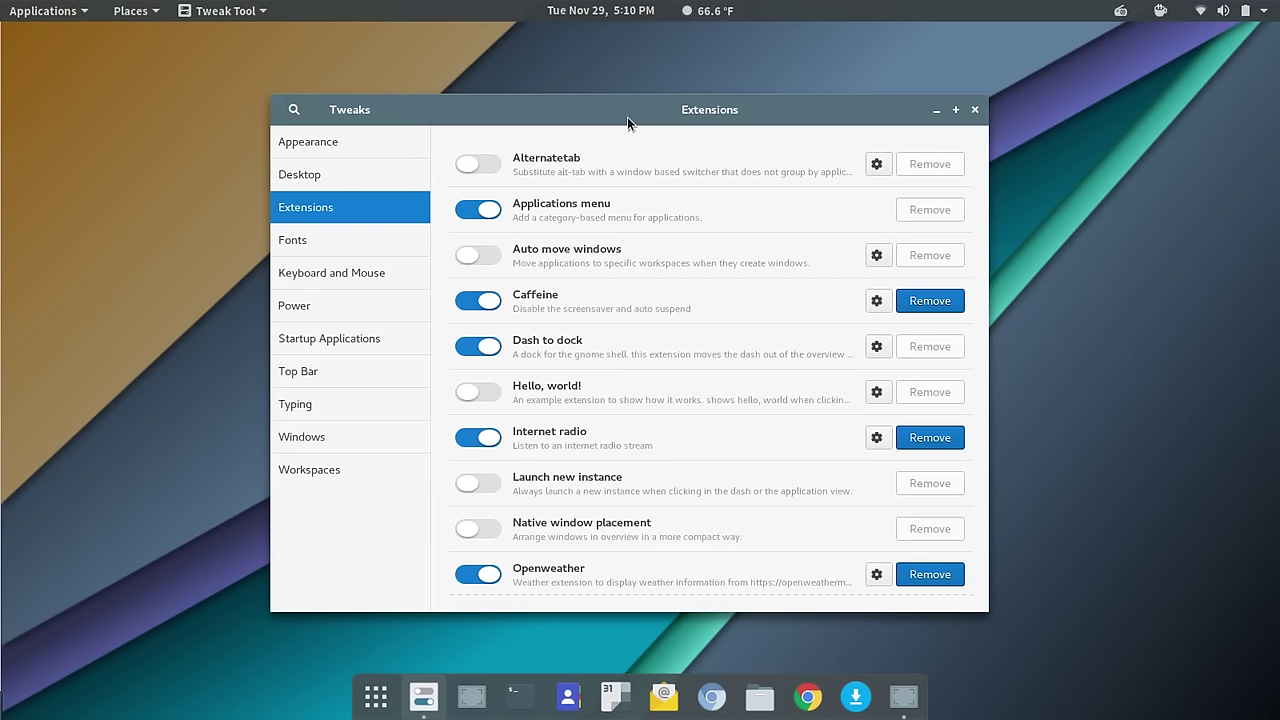
Step: View the Fonts settings, then switch to the Keyboard and Mouse page
{"action": "left_click", "coordinate": [334, 242]}
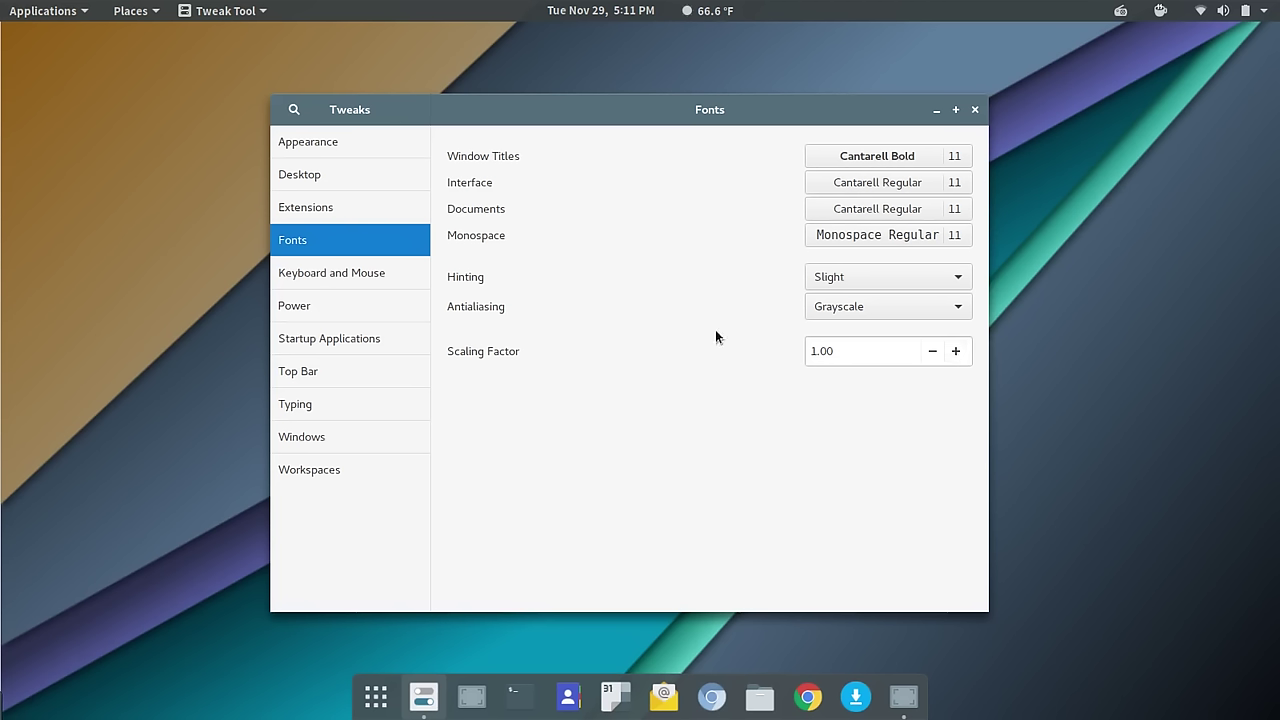
{"action": "left_click", "coordinate": [363, 279]}
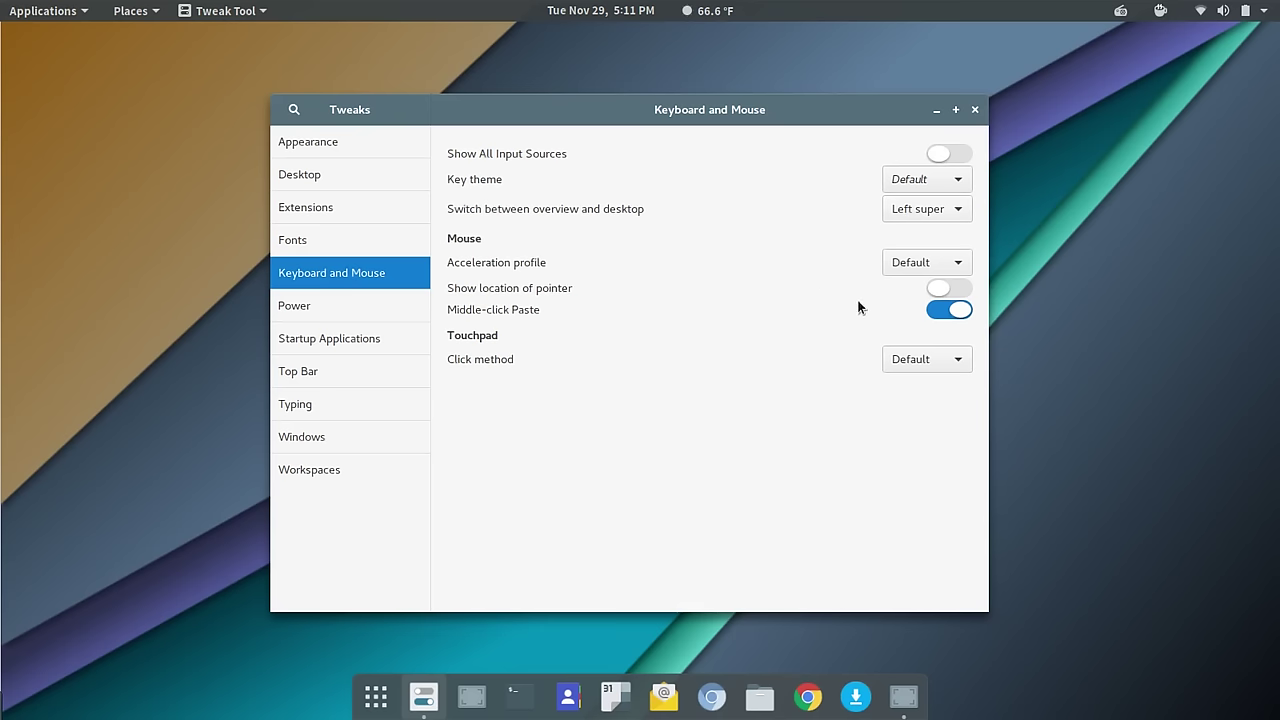
Step: Keep Suspend for the power button, enable Don't suspend on lid close, then view Startup Applications
{"action": "left_click", "coordinate": [370, 303]}
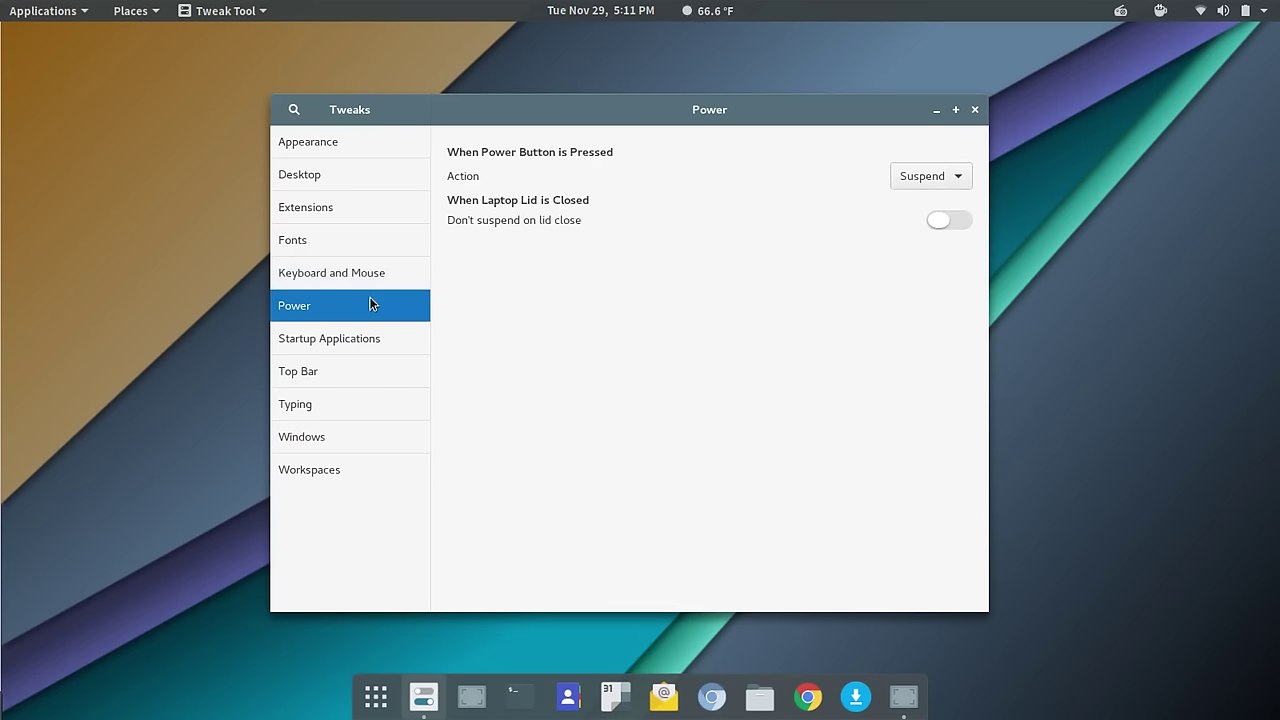
{"action": "left_click", "coordinate": [913, 179]}
{"action": "left_click", "coordinate": [913, 179]}
{"action": "left_click", "coordinate": [957, 223]}
{"action": "left_click", "coordinate": [343, 332]}
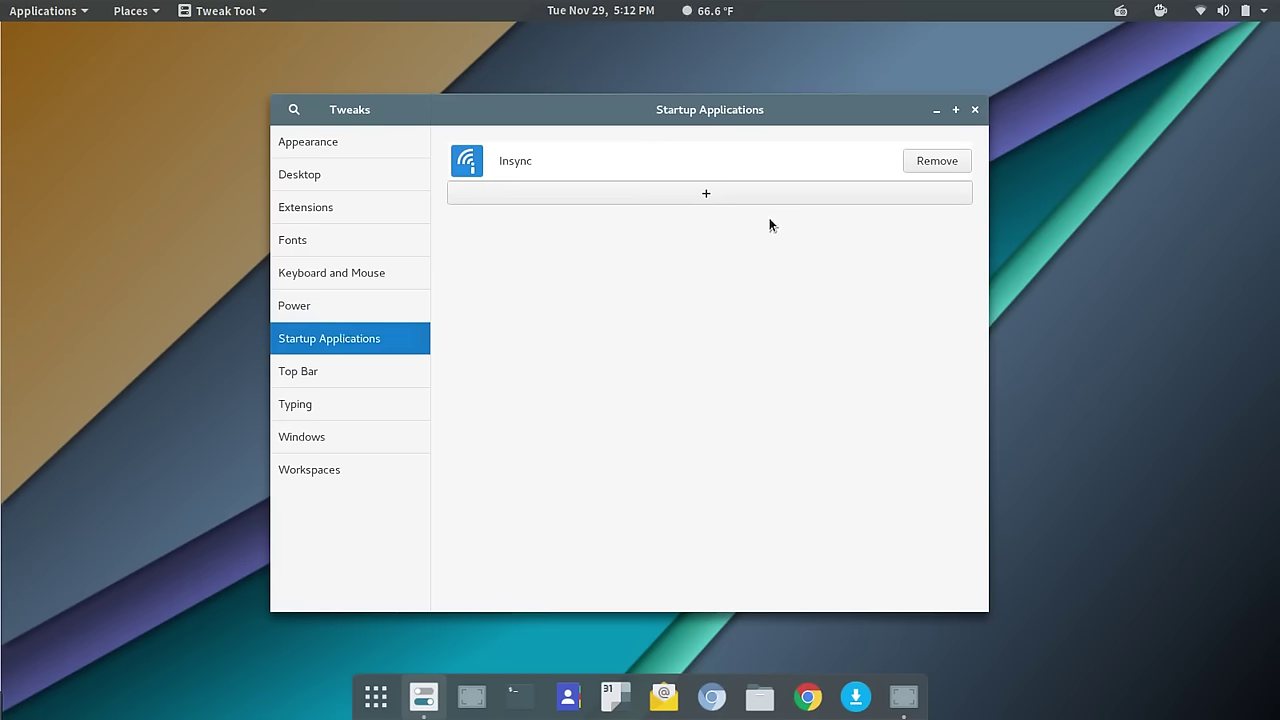
Step: Browse Top Bar and Typing, expanding and collapsing Key to choose 5th level, ending on Windows
{"action": "left_click", "coordinate": [365, 373]}
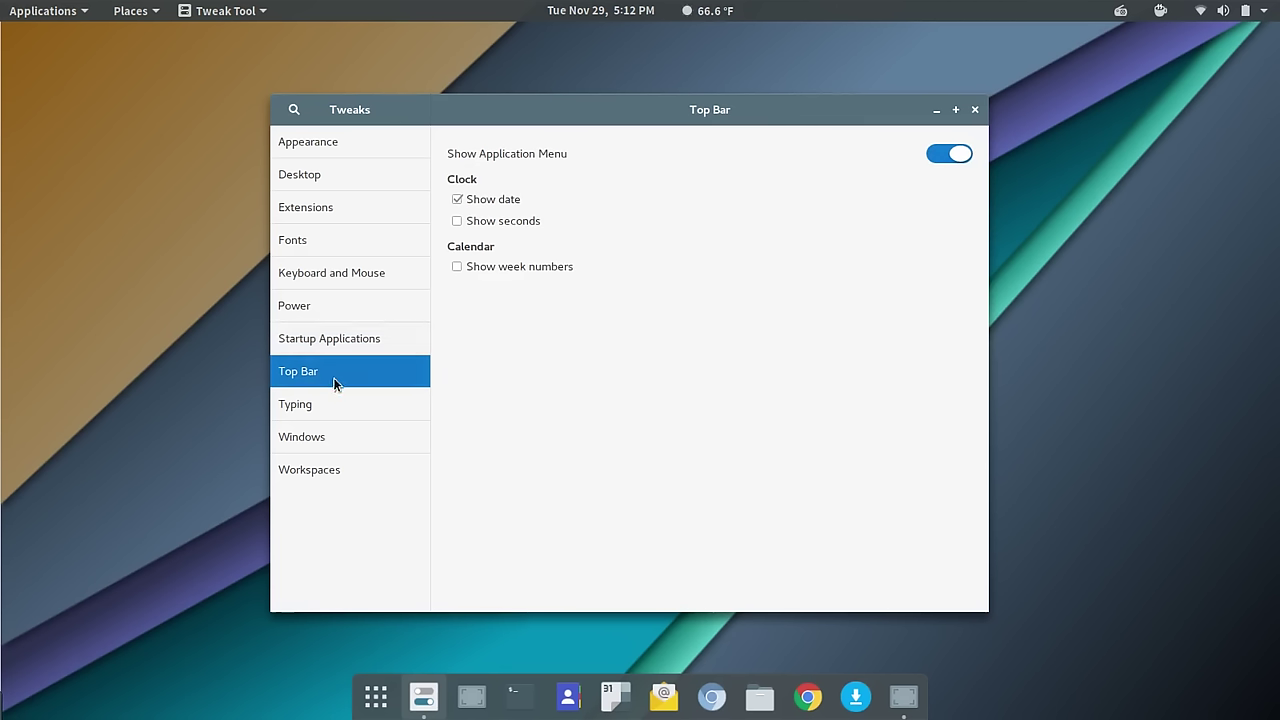
{"action": "left_click", "coordinate": [328, 404]}
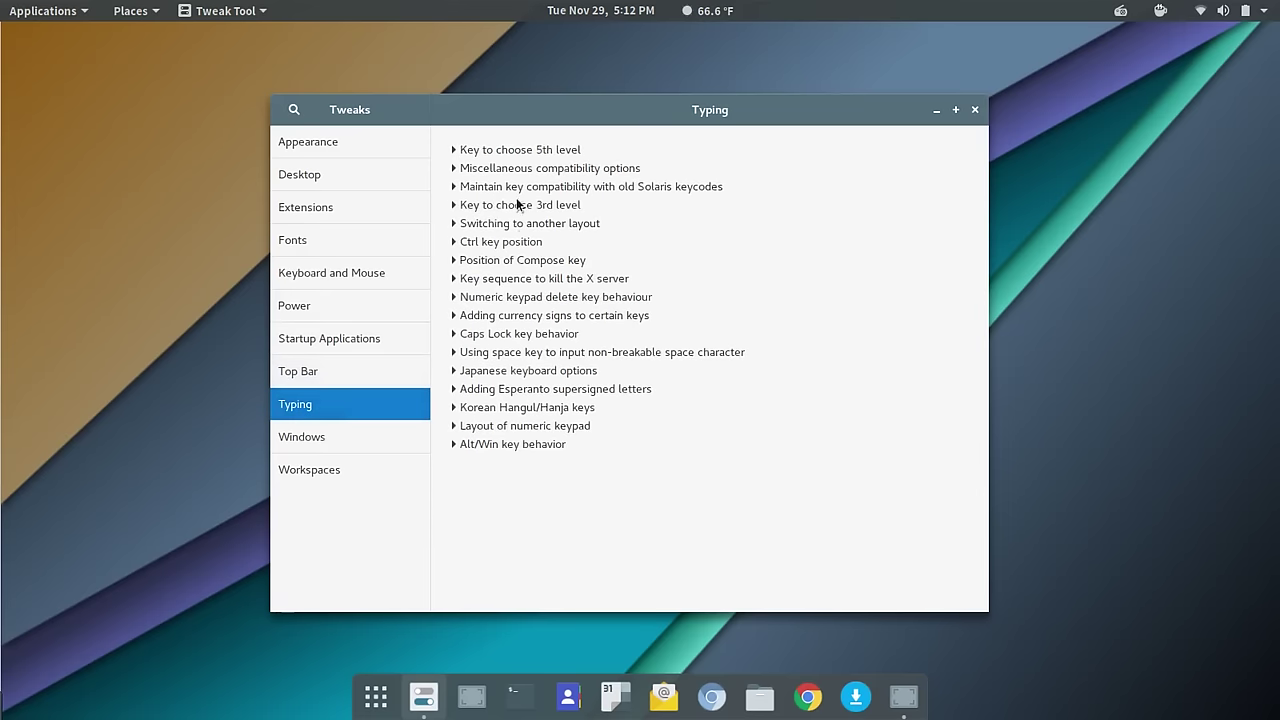
{"action": "left_click", "coordinate": [455, 150]}
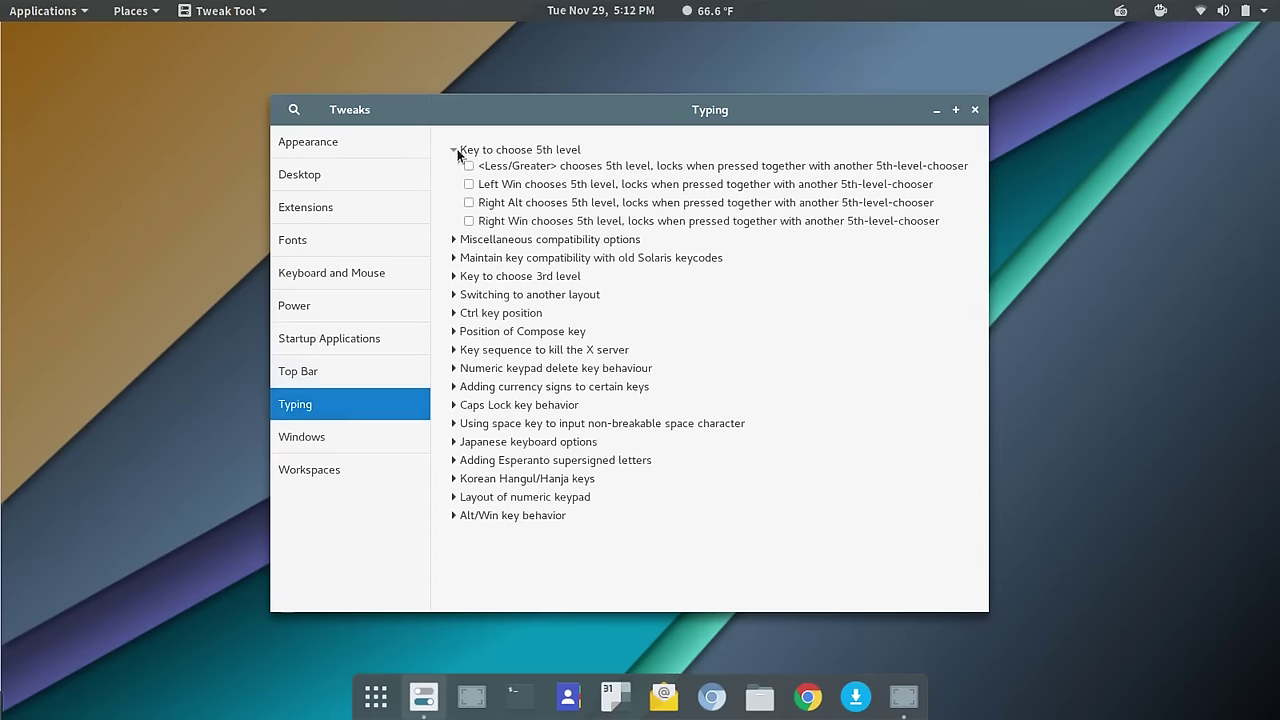
{"action": "left_click", "coordinate": [455, 150]}
{"action": "left_click", "coordinate": [455, 150]}
{"action": "left_click", "coordinate": [455, 150]}
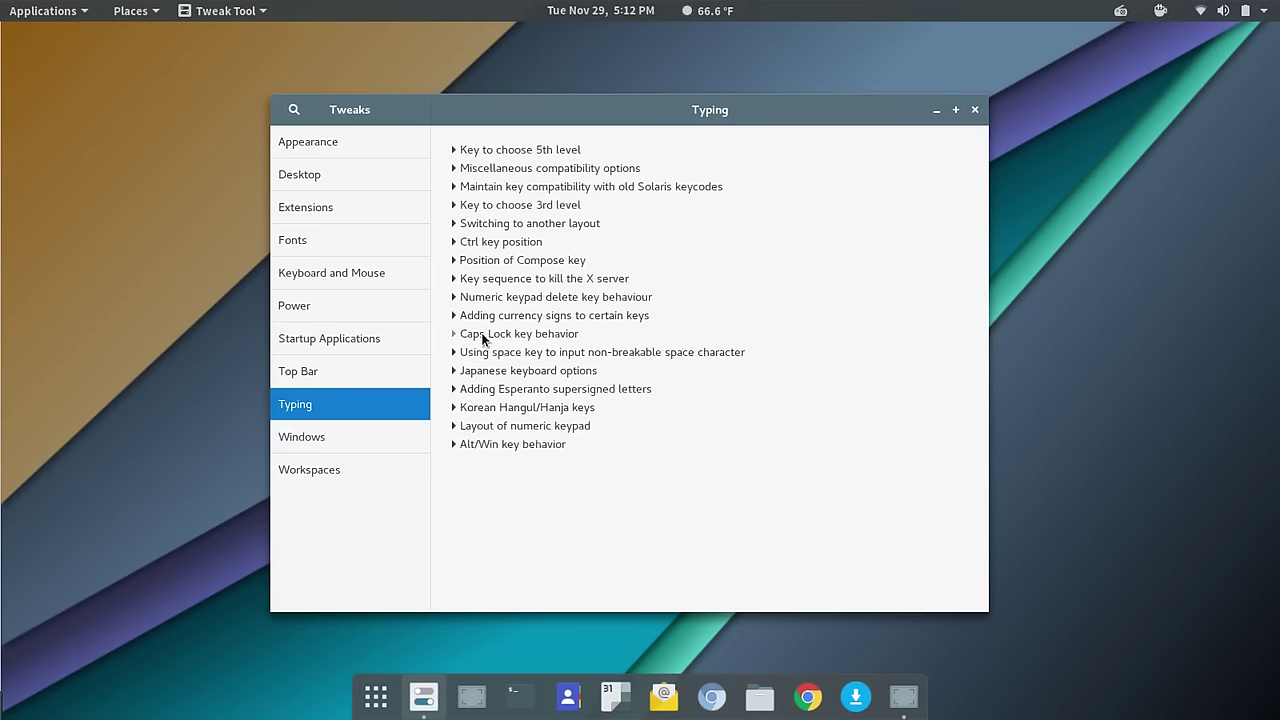
{"action": "left_click", "coordinate": [300, 445]}
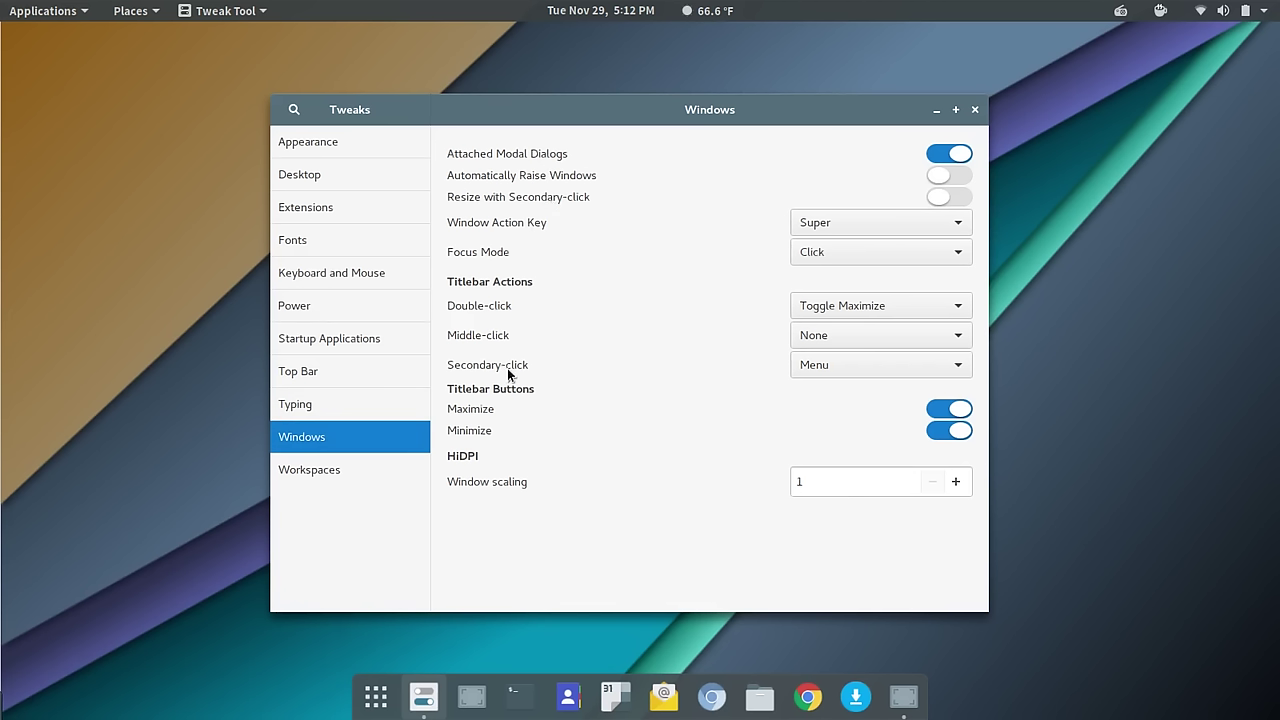
Step: Try Static workspace creation with 3 then 4 workspaces, then revert to Dynamic
{"action": "left_click", "coordinate": [307, 473]}
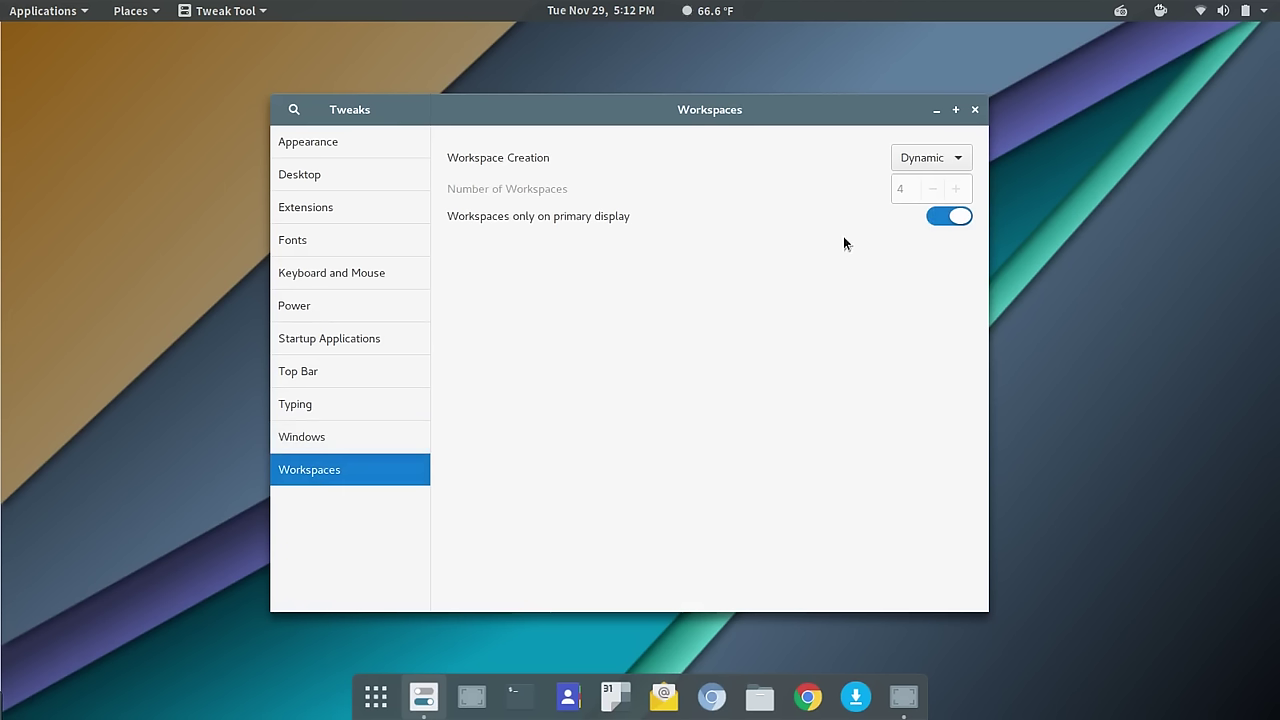
{"action": "left_click", "coordinate": [957, 165]}
{"action": "left_click", "coordinate": [944, 191]}
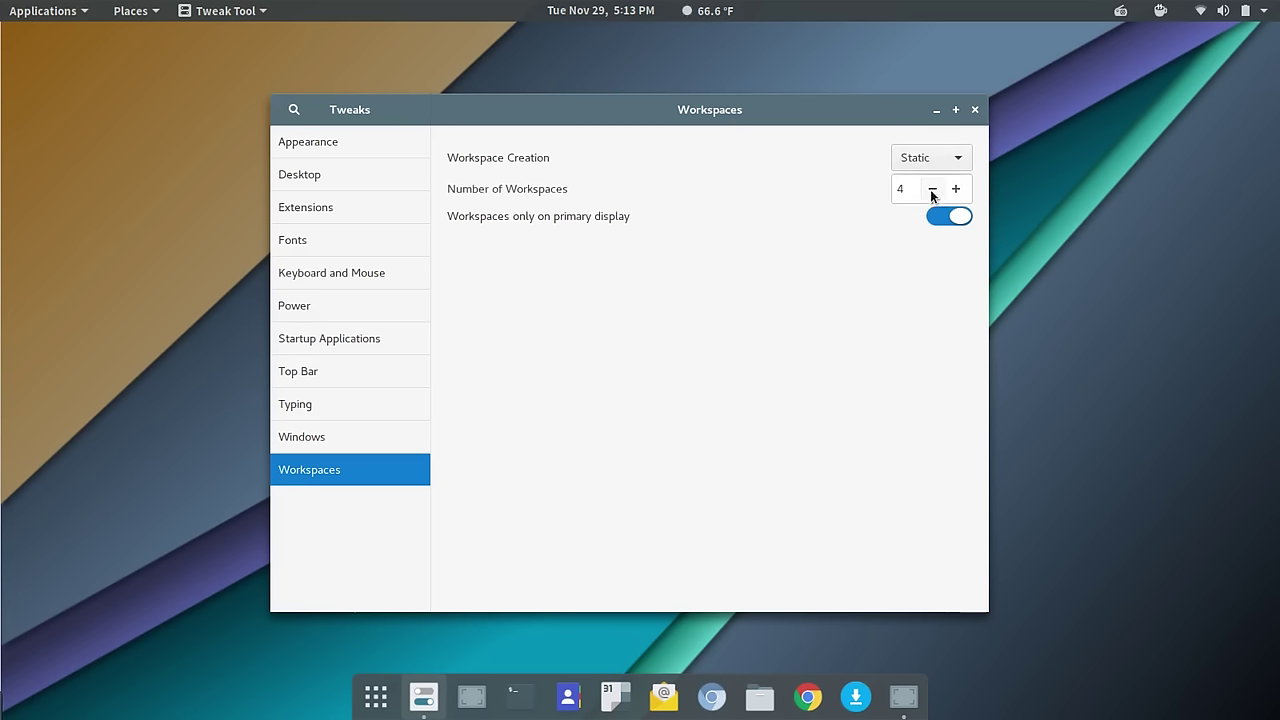
{"action": "left_click", "coordinate": [931, 191]}
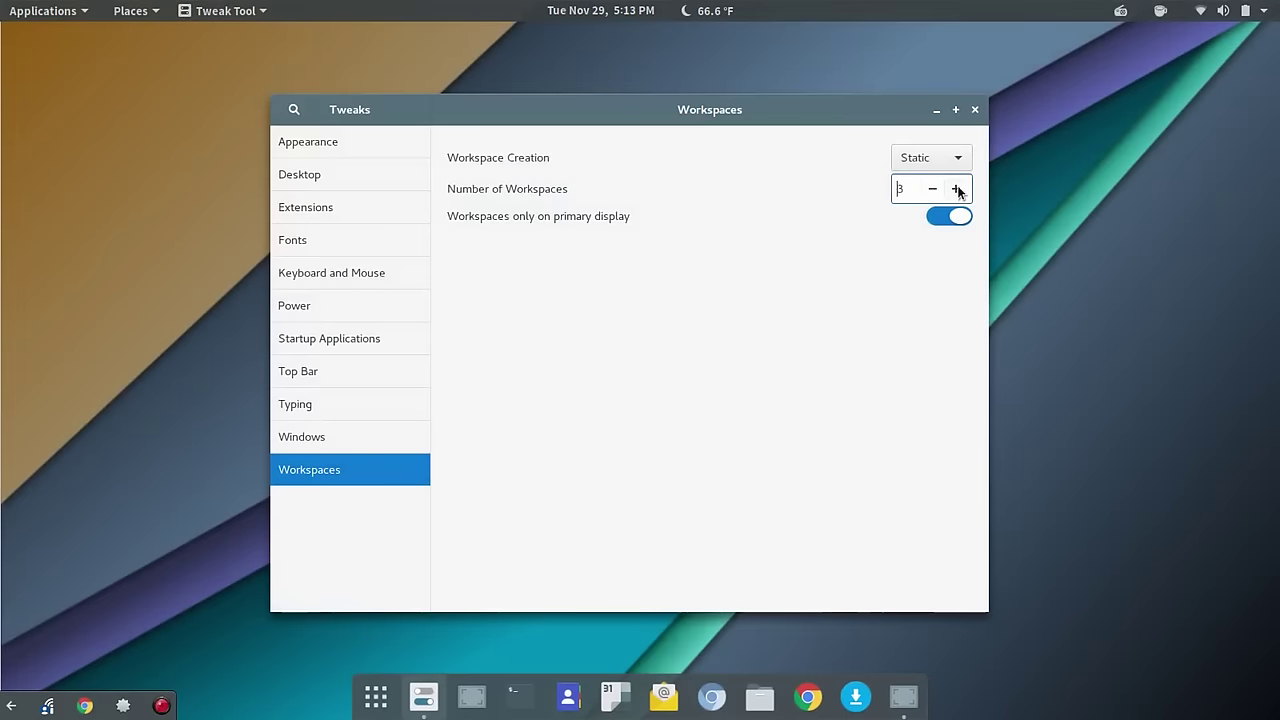
{"action": "left_click", "coordinate": [956, 189]}
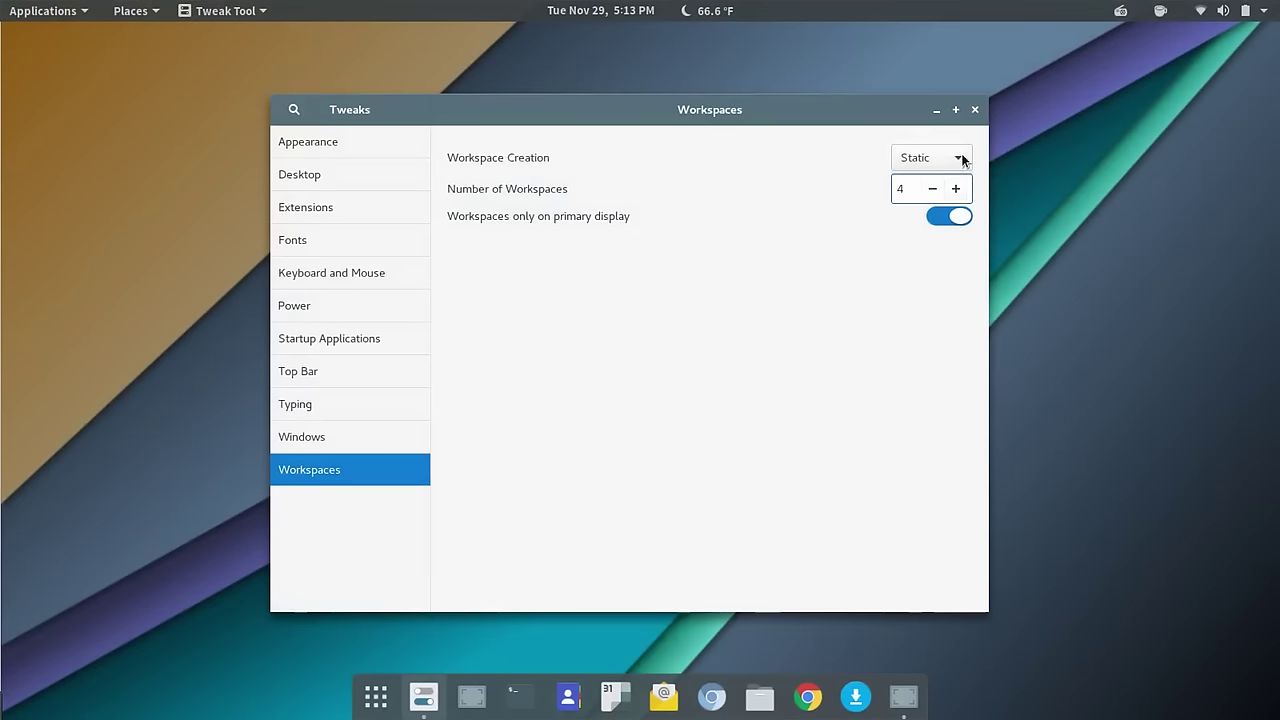
{"action": "left_click", "coordinate": [958, 160]}
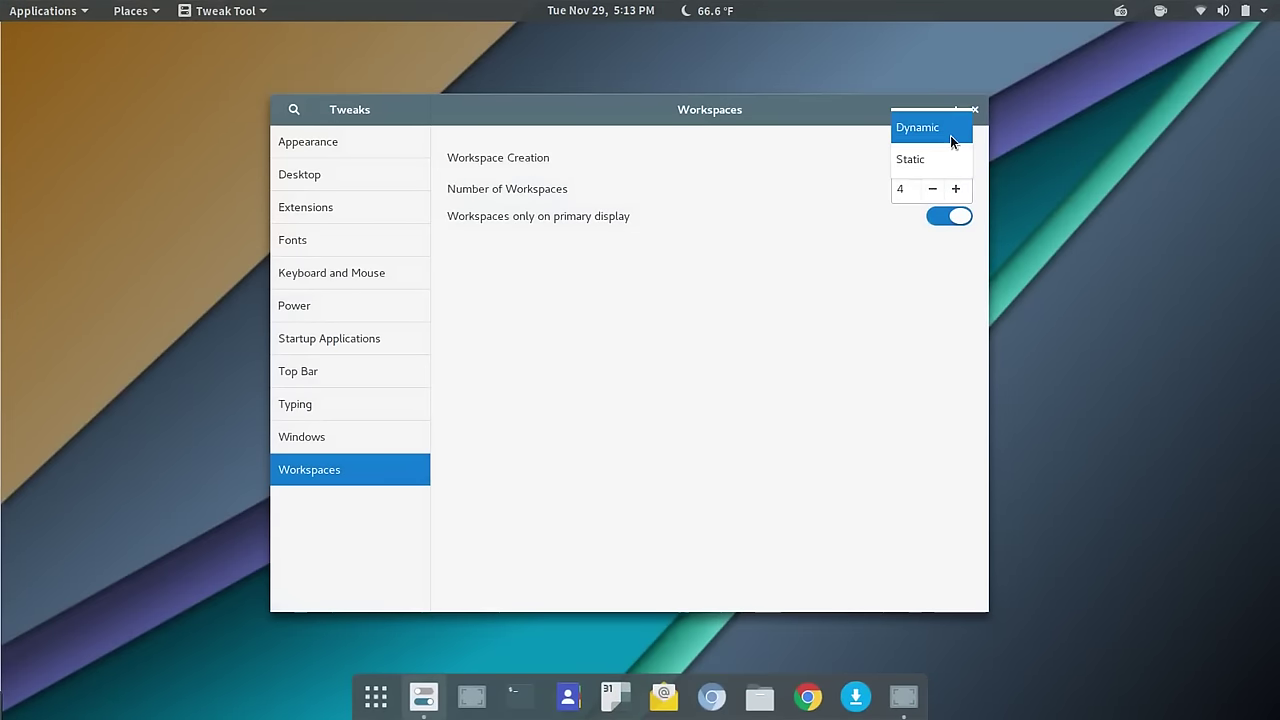
{"action": "left_click", "coordinate": [950, 138]}
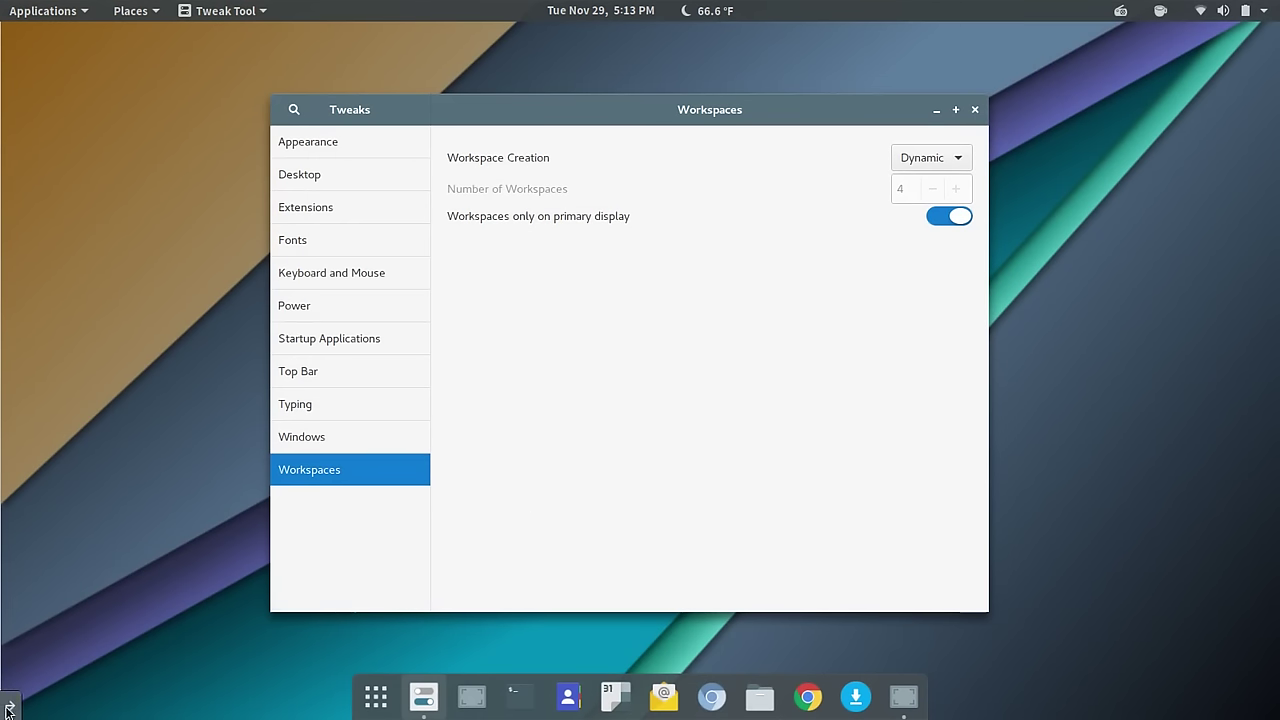
{"action": "mouse_move", "coordinate": [11, 706]}
{"action": "left_click", "coordinate": [173, 587]}
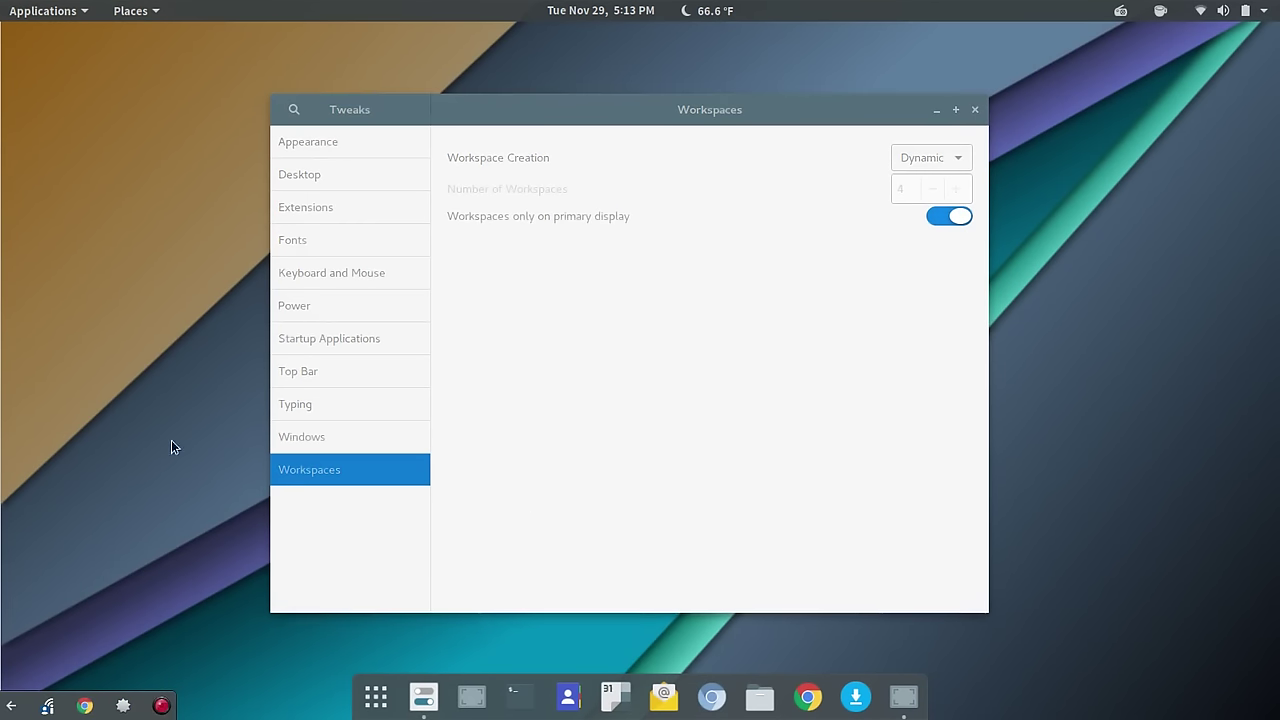
Step: Close the Tweaks window and collapse the bottom-left legacy tray
{"action": "left_click", "coordinate": [977, 110]}
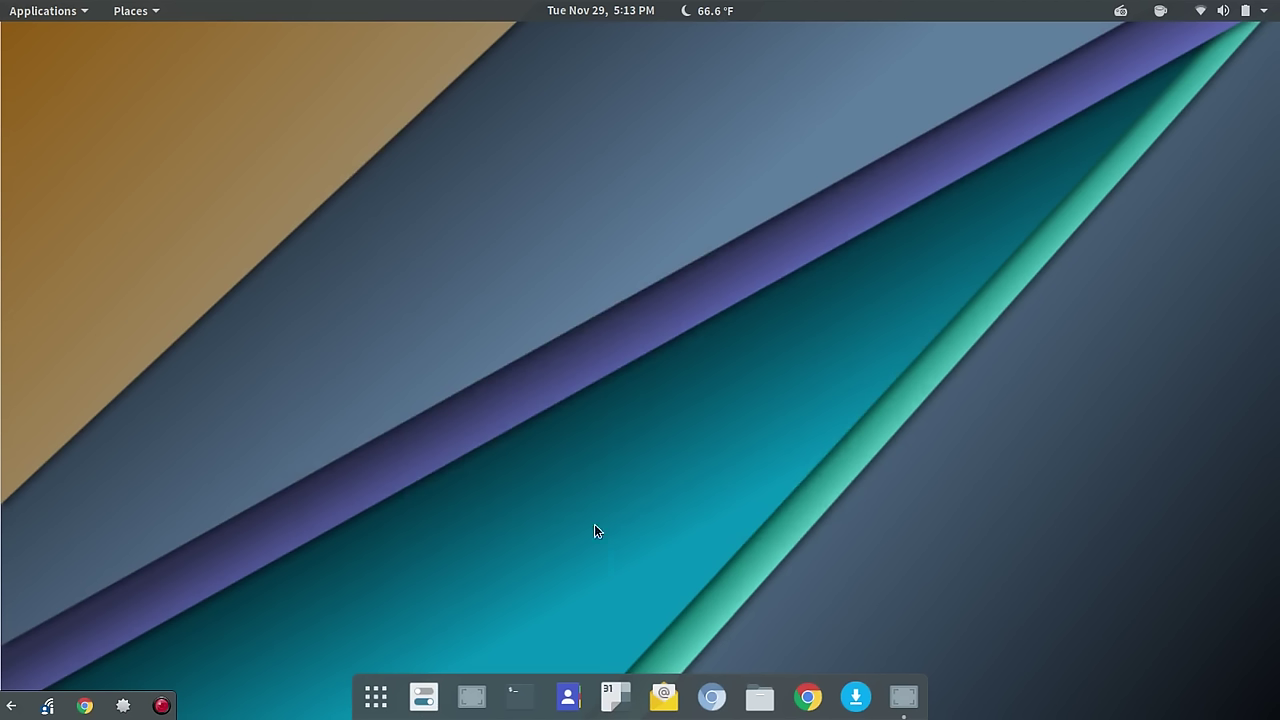
{"action": "left_click", "coordinate": [11, 706]}
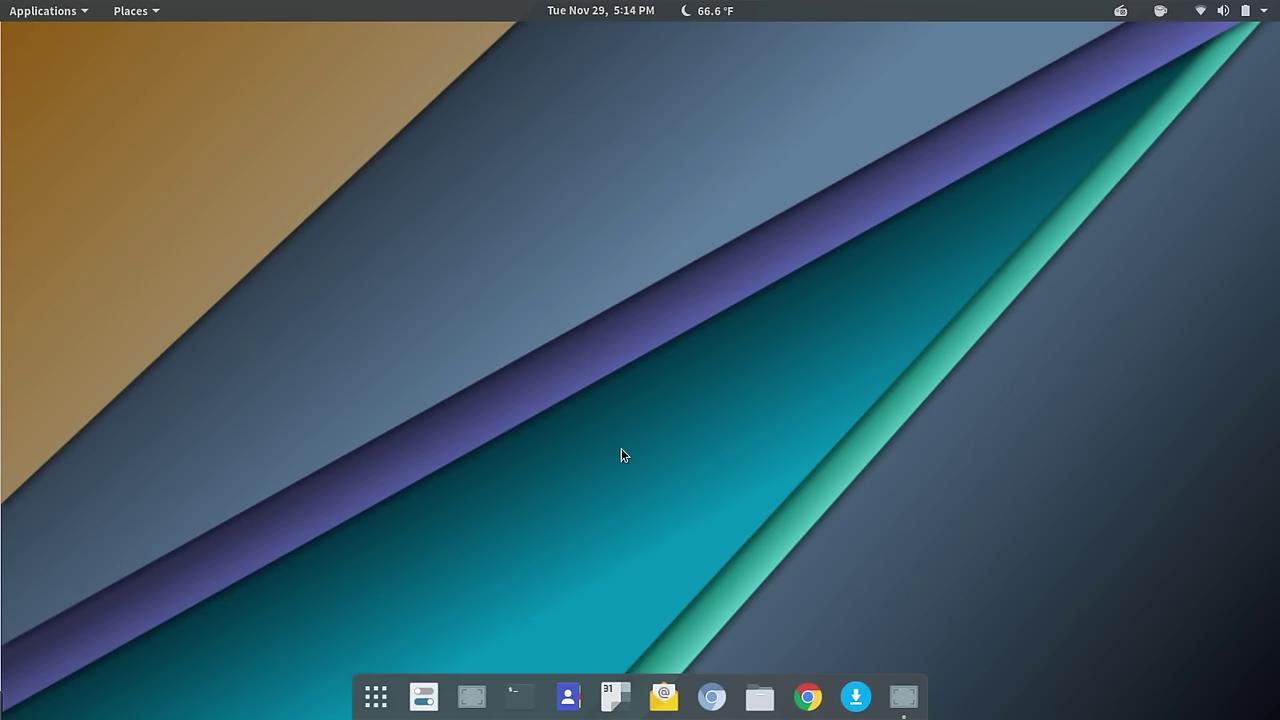
Step: Launch Settings from Applications > System Tools and open Details showing GNOME 3.22.2
{"action": "left_click", "coordinate": [72, 11]}
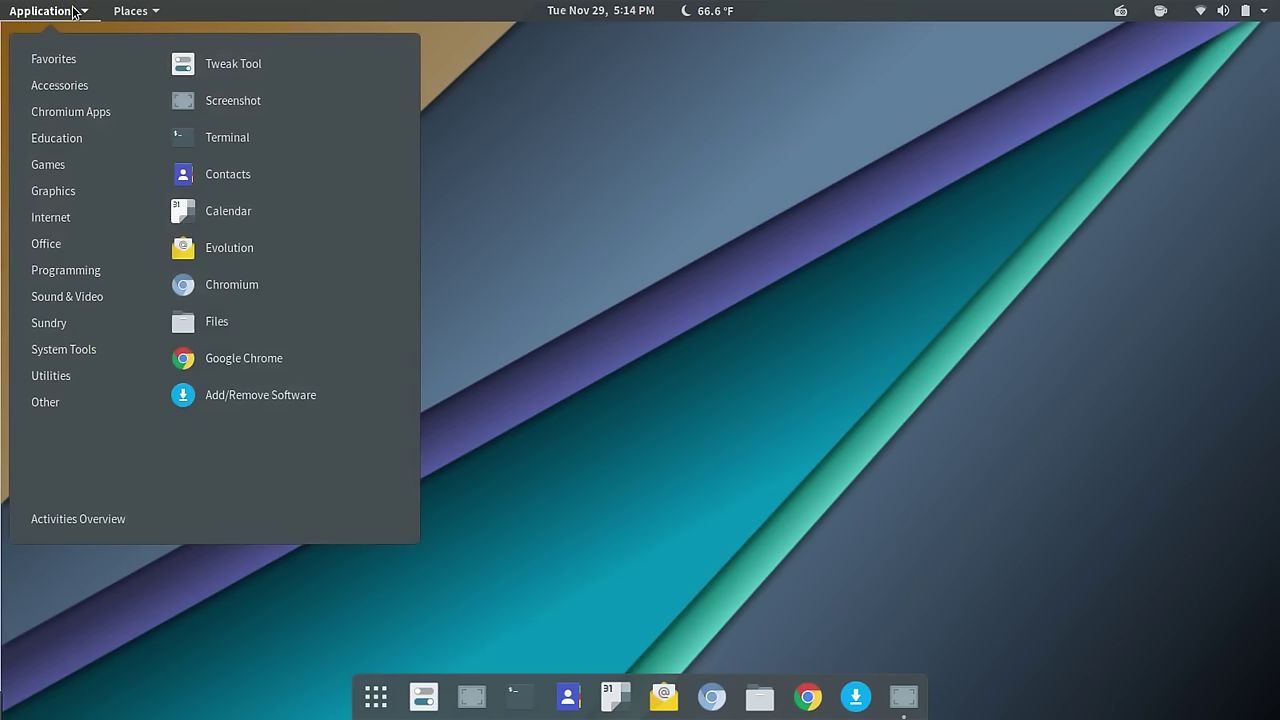
{"action": "mouse_move", "coordinate": [57, 352]}
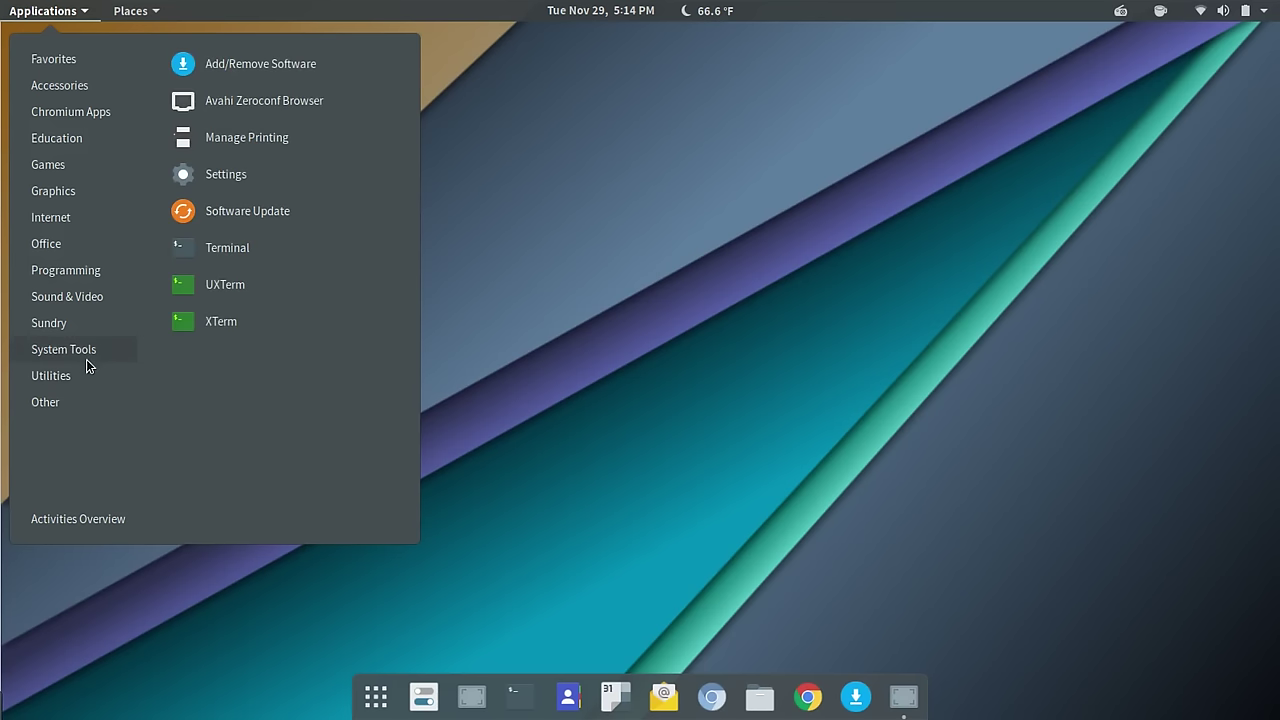
{"action": "left_click", "coordinate": [222, 174]}
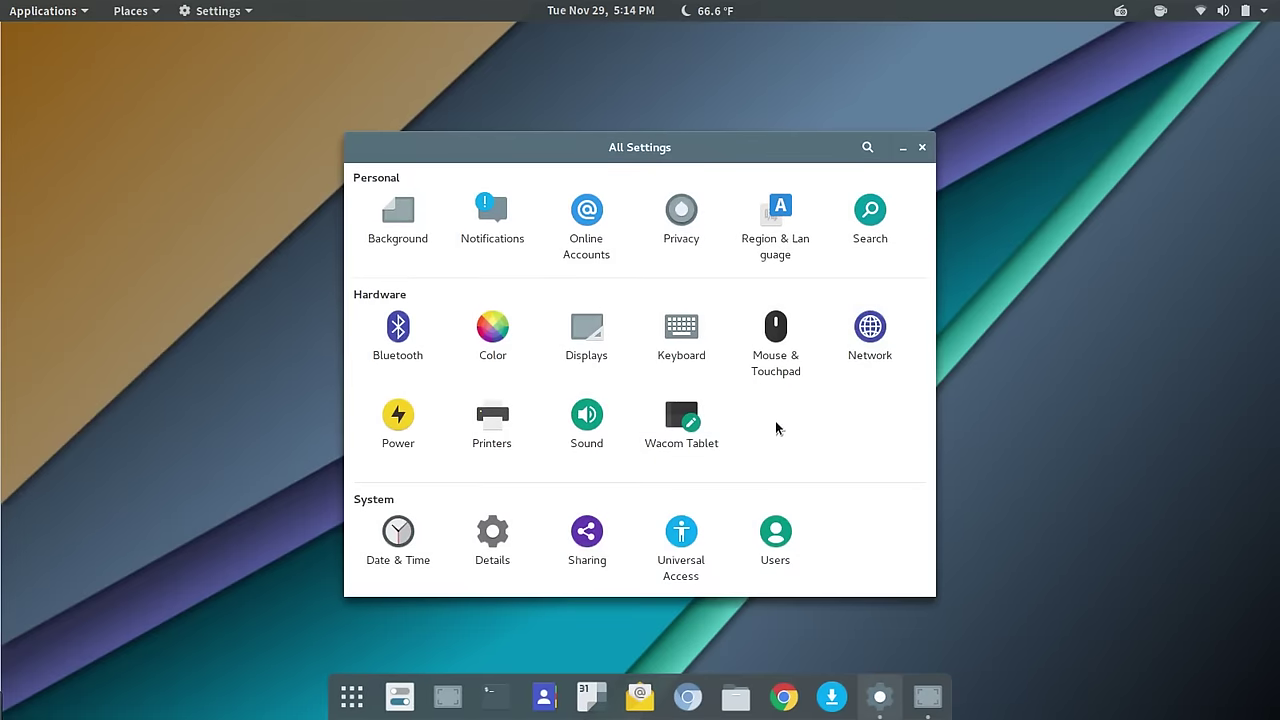
{"action": "left_click", "coordinate": [510, 534]}
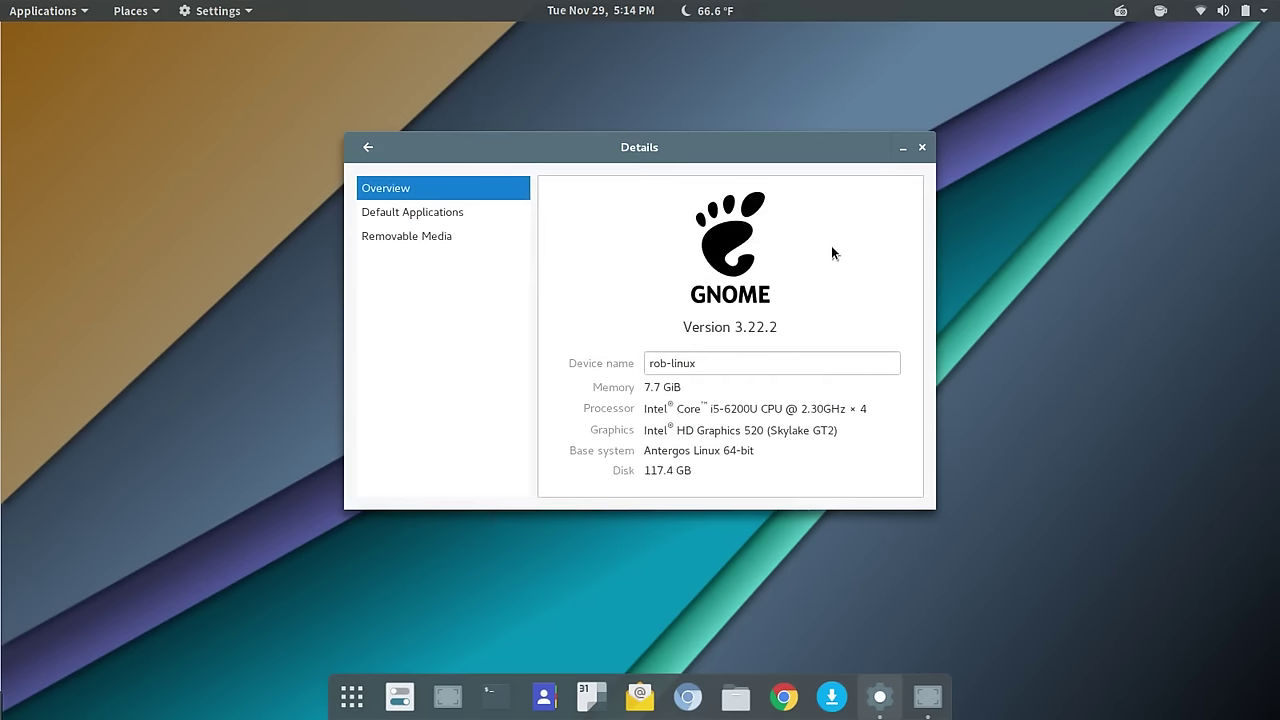
Step: Close the Settings Details window with its × button
{"action": "left_click", "coordinate": [922, 147]}
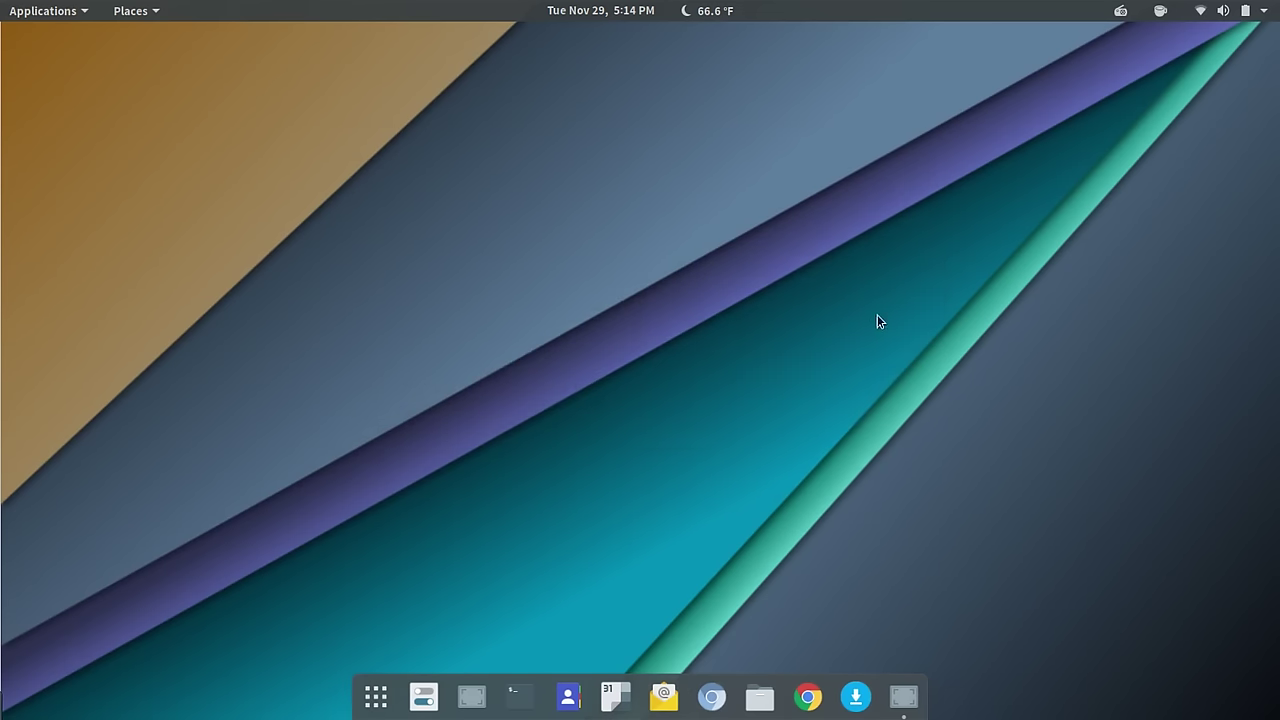